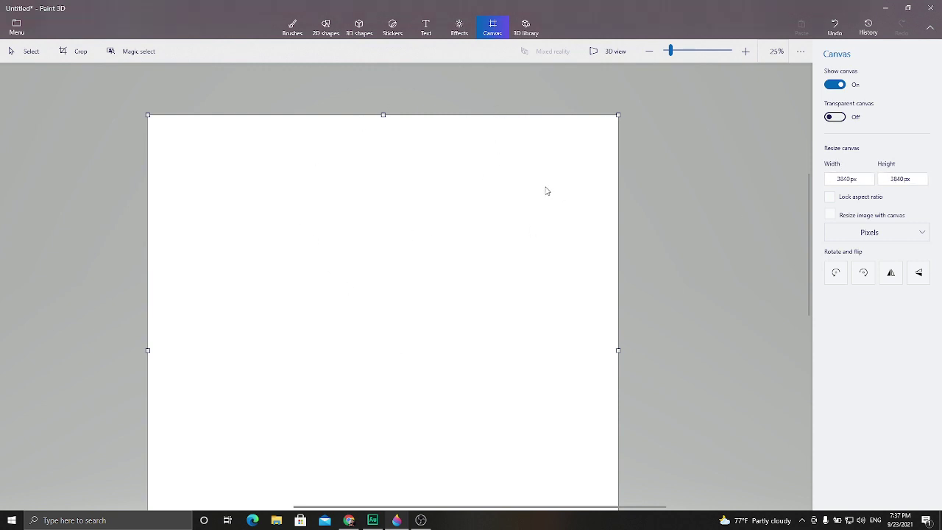
Draw a blue hemisphere near the canvas centre from the 3D shapes
click(359, 28)
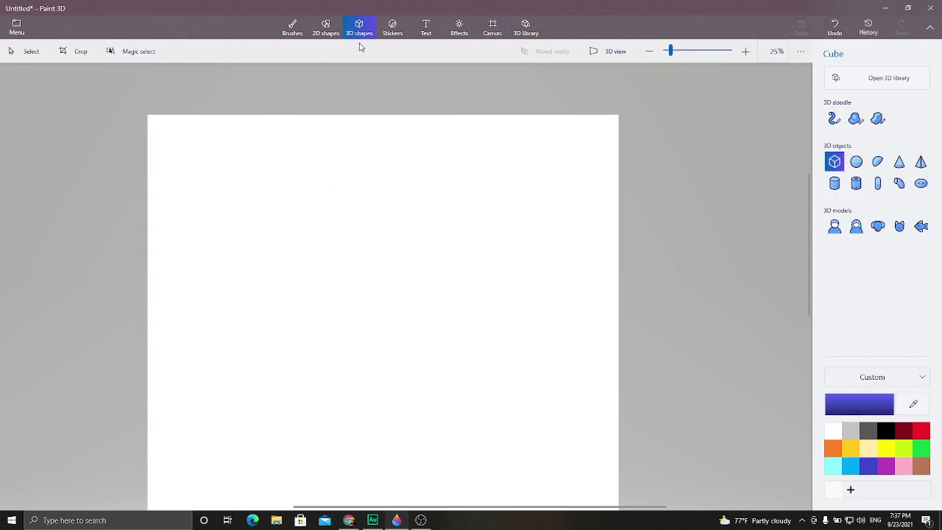
click(494, 29)
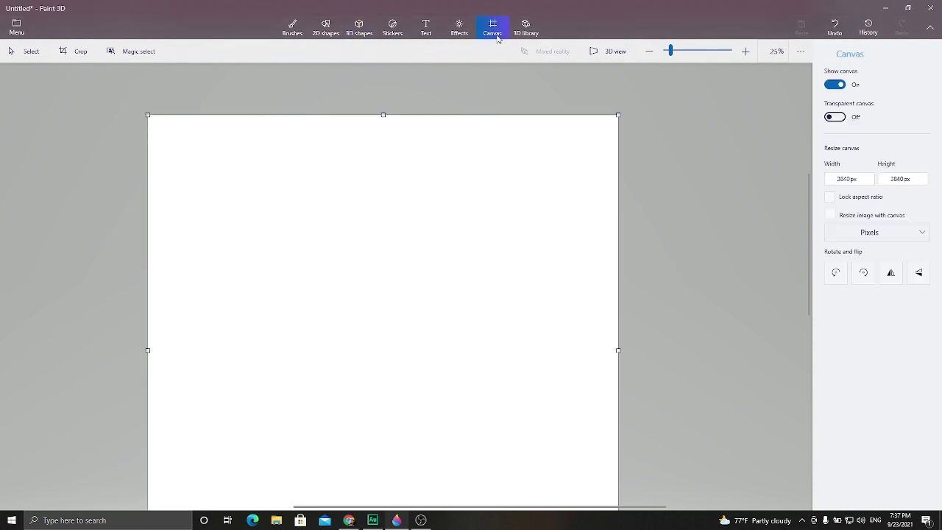
click(366, 28)
drag(383, 242, 457, 324)
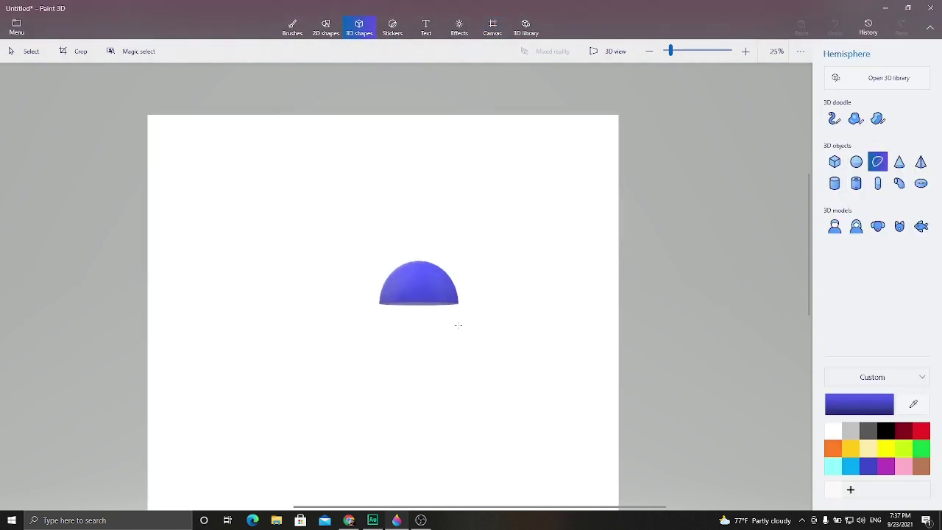
Enlarge the hemisphere, flip it 180° into an upside-down bowl, and choose the orange oil brush
click(493, 28)
click(459, 283)
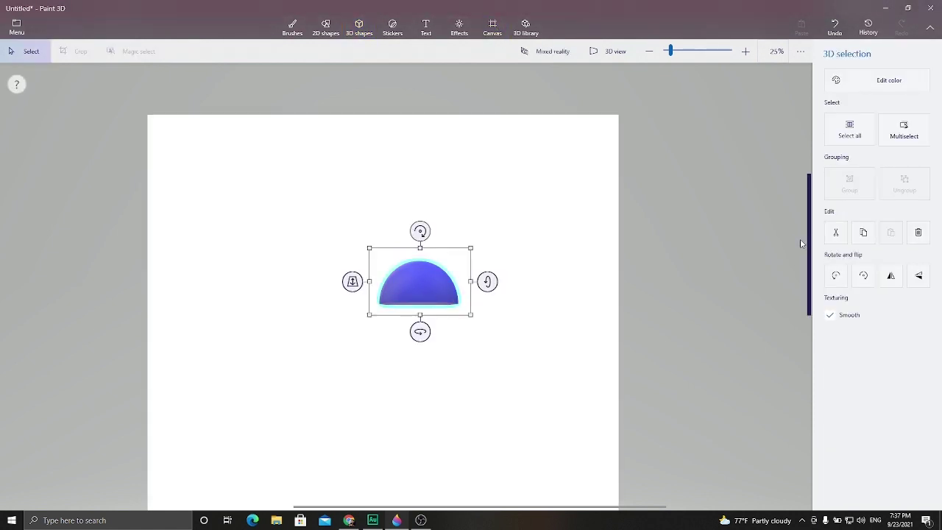
drag(470, 248, 555, 161)
drag(401, 127, 400, 346)
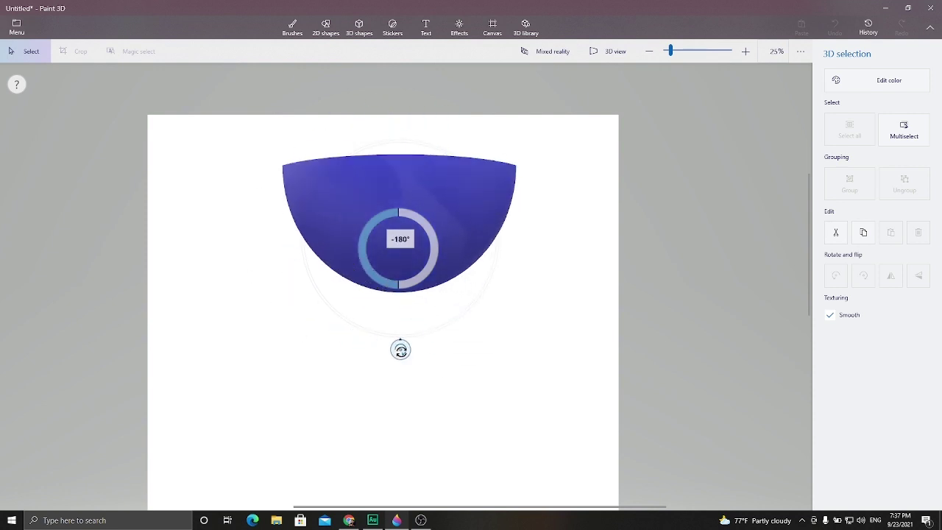
click(390, 305)
click(292, 30)
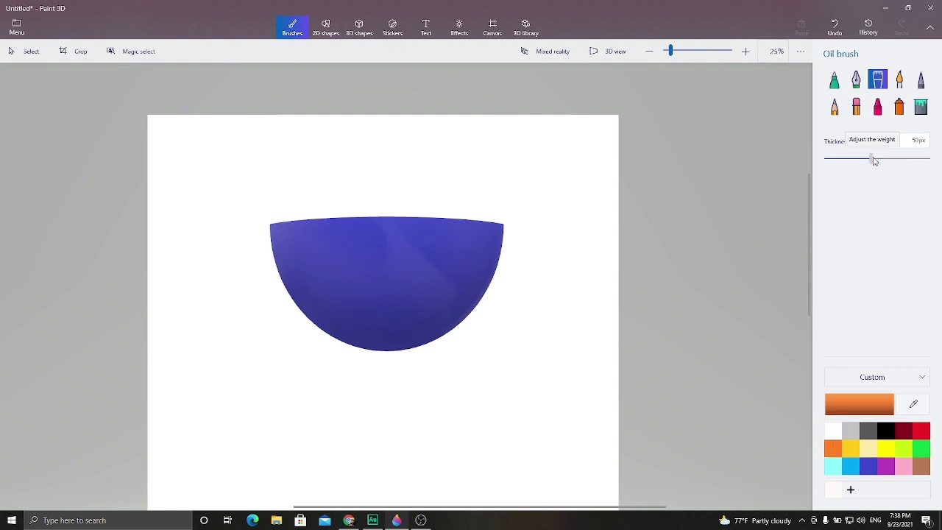
Set the oil brush to 100px and paint the bowl's top edge and left side orange, undoing a stray stroke
drag(874, 161, 927, 159)
scroll(311, 242, up, 2)
scroll(257, 221, up, 3)
mouse_move(204, 207)
mouse_down()
mouse_move(776, 190)
mouse_move(707, 209)
mouse_move(193, 225)
mouse_move(427, 262)
mouse_move(560, 255)
mouse_move(454, 233)
mouse_move(805, 227)
mouse_move(801, 269)
mouse_move(565, 305)
mouse_up()
scroll(805, 250, down, 1)
mouse_move(530, 279)
mouse_down()
mouse_move(361, 304)
mouse_move(727, 334)
mouse_move(620, 315)
mouse_up()
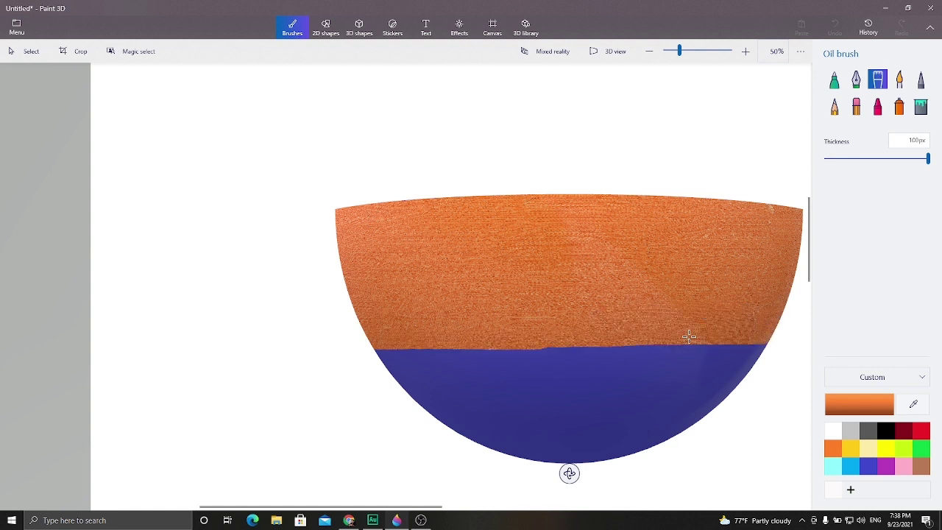
drag(689, 336, 510, 353)
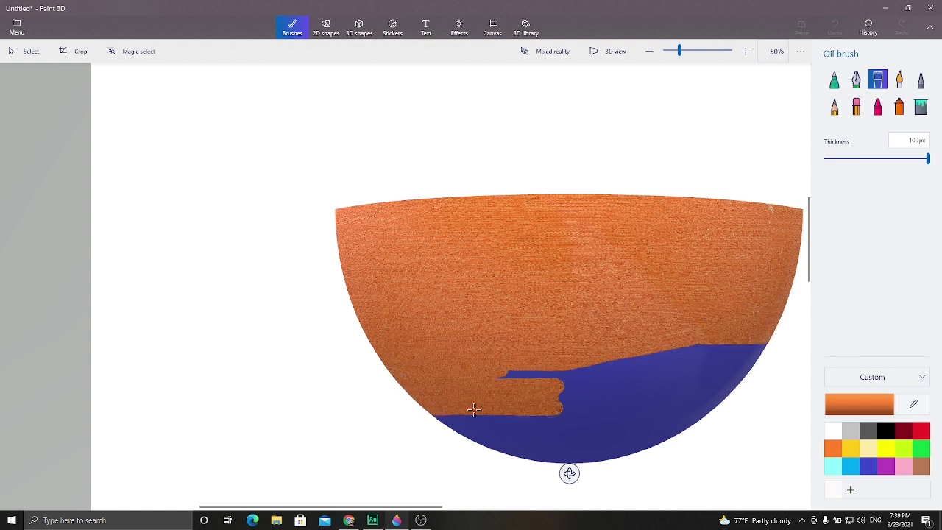
drag(563, 373, 587, 366)
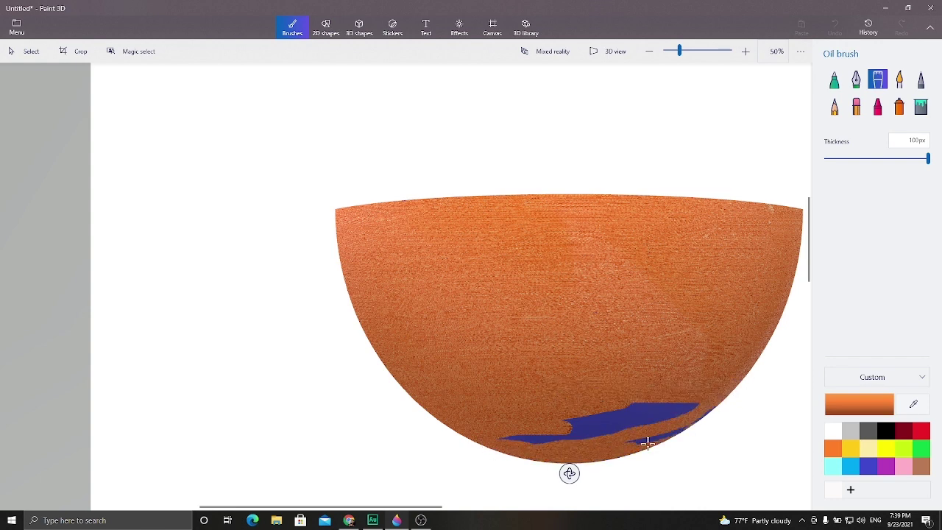
key(ctrl+z)
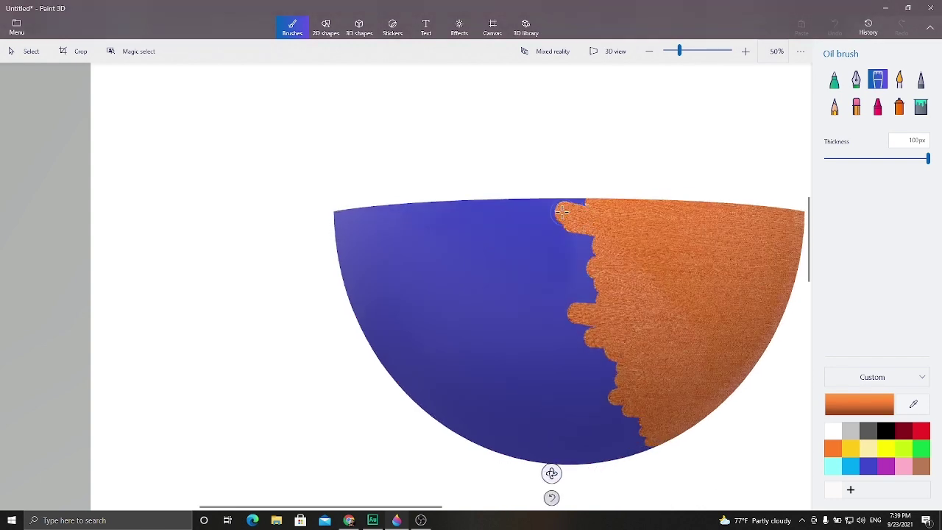
Cover the bowl's top, middle and lower blue bands in orange
drag(357, 222, 377, 256)
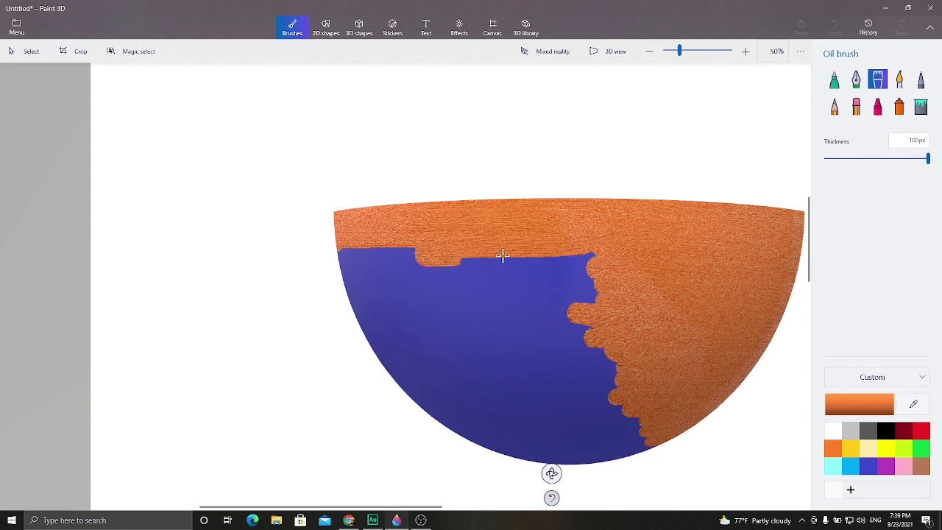
mouse_move(355, 302)
mouse_down()
mouse_move(464, 279)
mouse_move(597, 294)
mouse_move(604, 332)
mouse_move(485, 329)
mouse_up()
drag(368, 331, 616, 363)
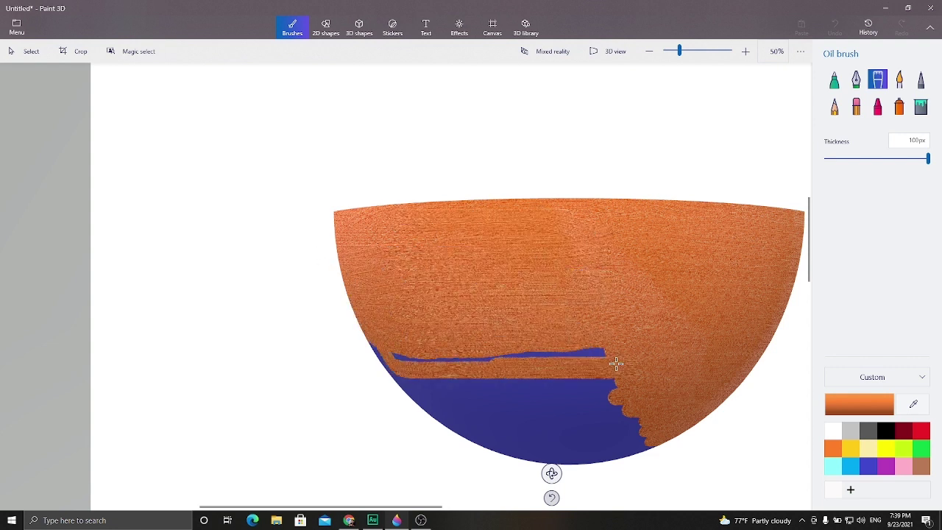
mouse_move(368, 348)
mouse_down()
mouse_move(633, 410)
mouse_move(606, 390)
mouse_up()
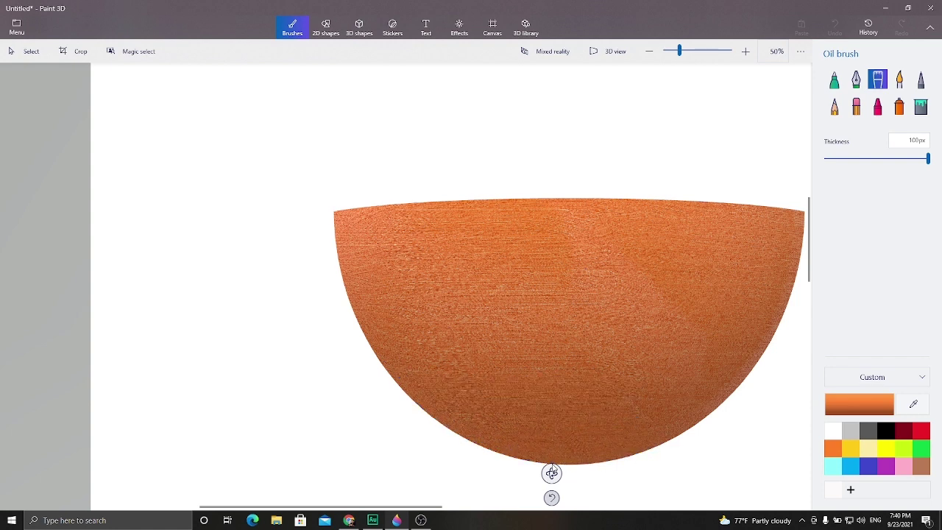
Turn the bowl and paint orange bands over its unpainted side, undoing the last strokes
drag(552, 472, 648, 182)
mouse_move(464, 179)
mouse_down()
mouse_move(692, 210)
mouse_move(630, 232)
mouse_up()
drag(704, 259, 526, 242)
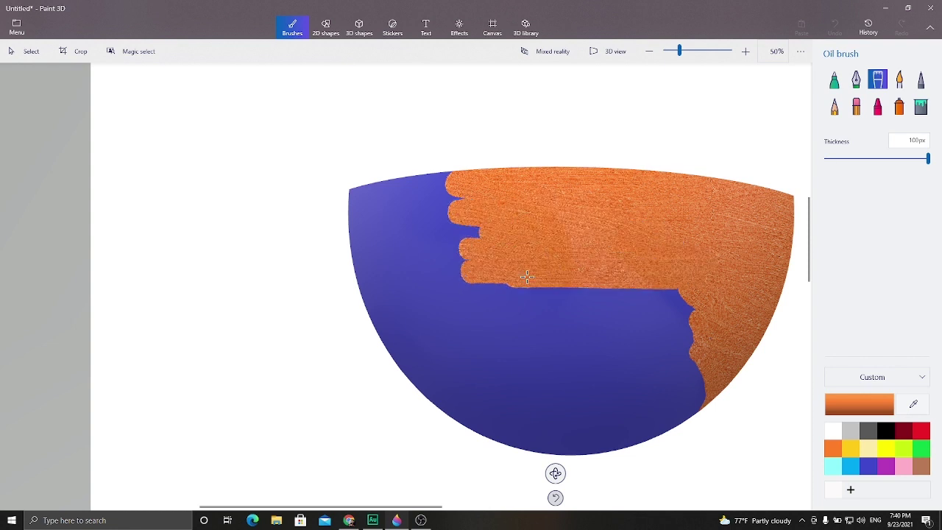
mouse_move(527, 277)
mouse_down()
mouse_move(672, 326)
mouse_move(648, 340)
mouse_move(540, 356)
mouse_up()
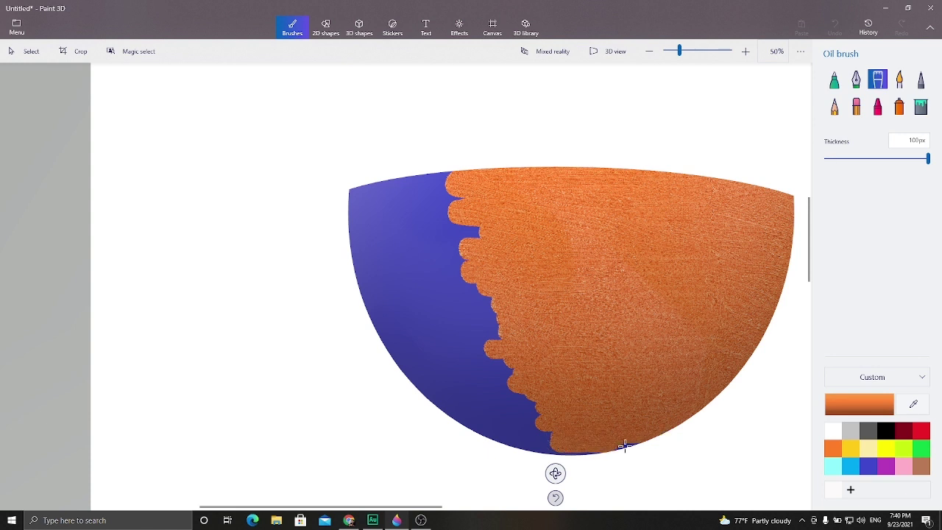
key(ctrl+z)
key(ctrl+z)
key(ctrl+z)
key(ctrl+z)
key(ctrl+z)
Repaint the top edge orange and cover most of the remaining blue bands
drag(662, 185, 566, 185)
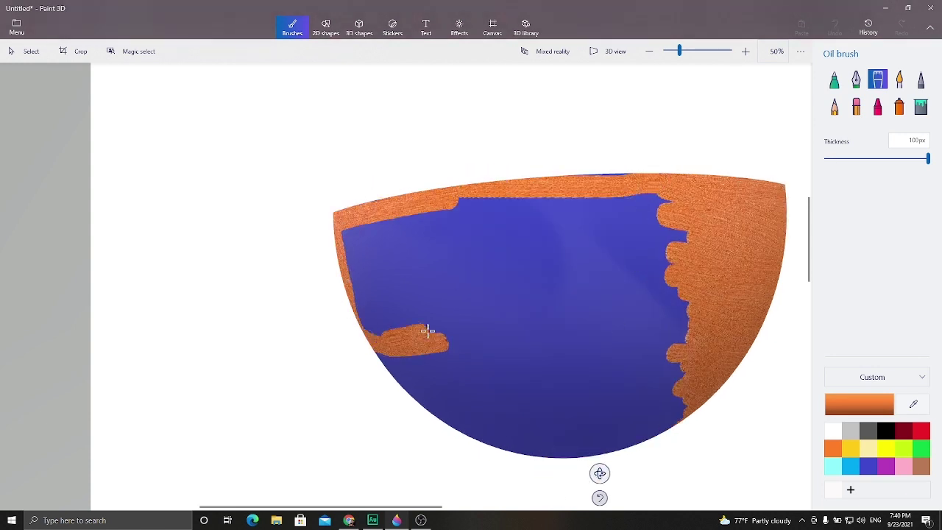
mouse_move(428, 332)
mouse_down()
mouse_move(496, 290)
mouse_move(449, 263)
mouse_move(373, 280)
mouse_up()
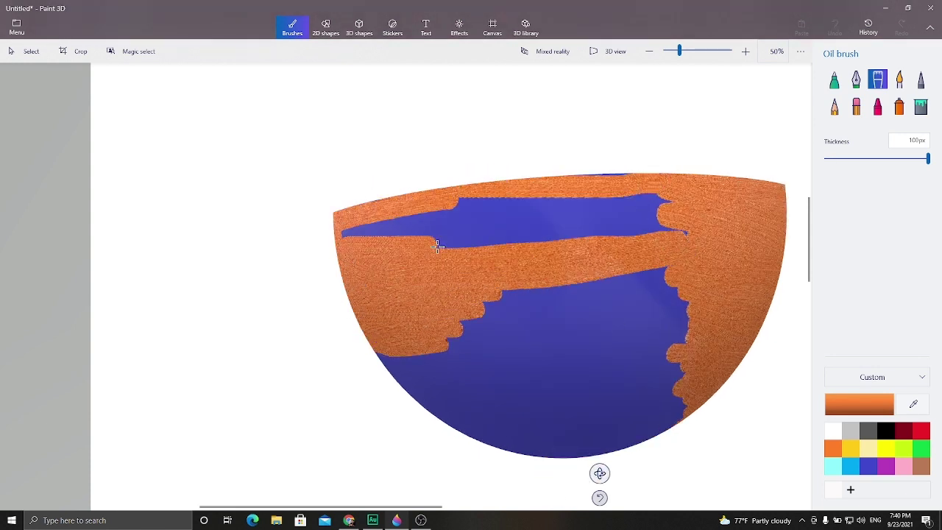
mouse_move(437, 247)
mouse_down()
mouse_move(601, 211)
mouse_move(503, 211)
mouse_up()
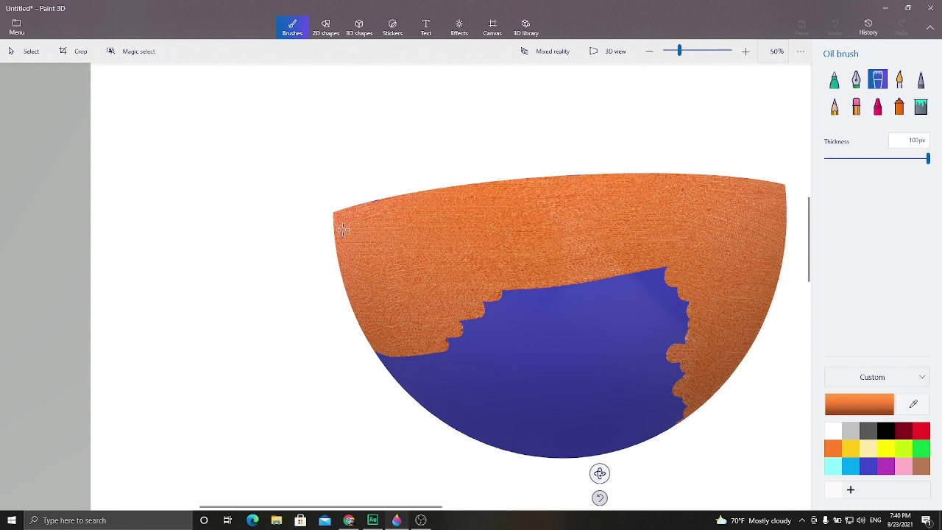
mouse_move(343, 230)
mouse_down()
mouse_move(450, 300)
mouse_move(676, 270)
mouse_move(563, 314)
mouse_move(695, 338)
mouse_up()
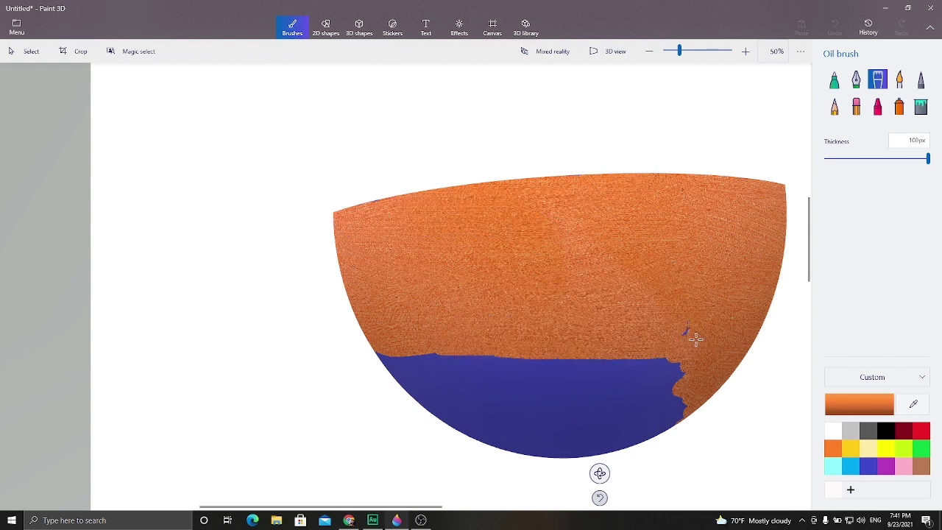
drag(574, 375, 557, 364)
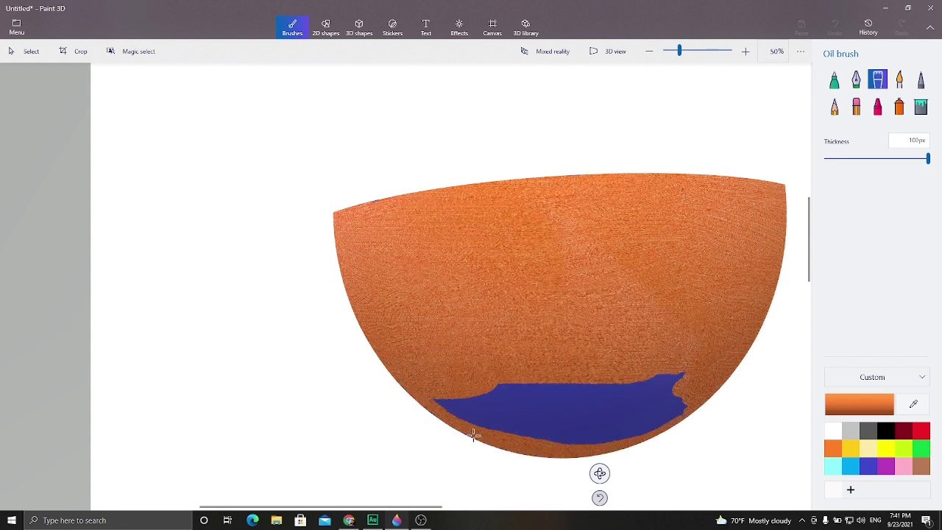
drag(583, 426, 575, 401)
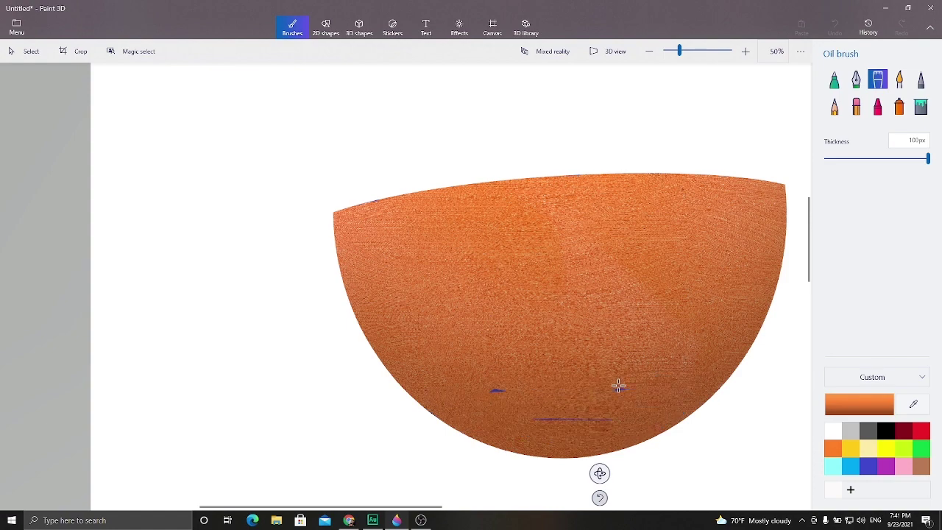
Turn the bowl again, paint along its top edge, and select it as a 3D object
drag(599, 472, 515, 460)
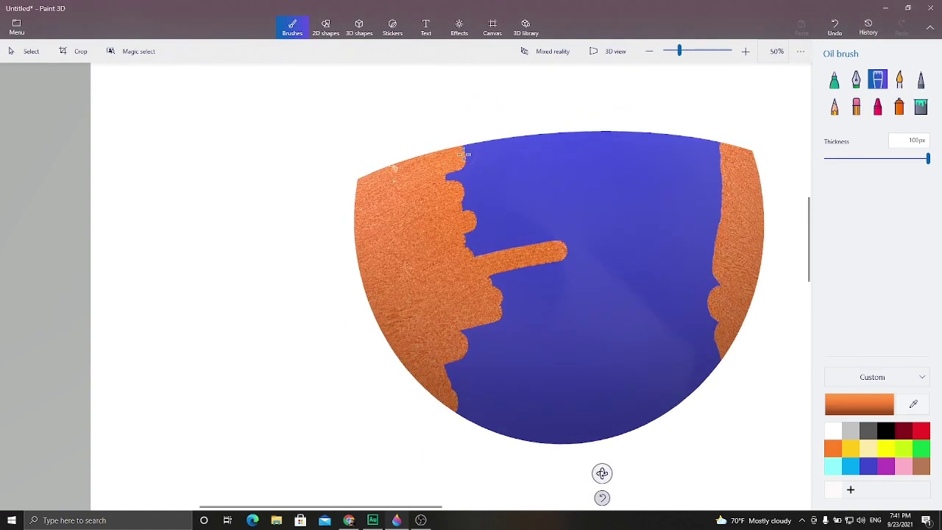
mouse_move(448, 156)
mouse_down()
mouse_move(653, 145)
mouse_move(729, 176)
mouse_move(441, 235)
mouse_move(618, 218)
mouse_move(630, 305)
mouse_move(557, 284)
mouse_move(716, 356)
mouse_up()
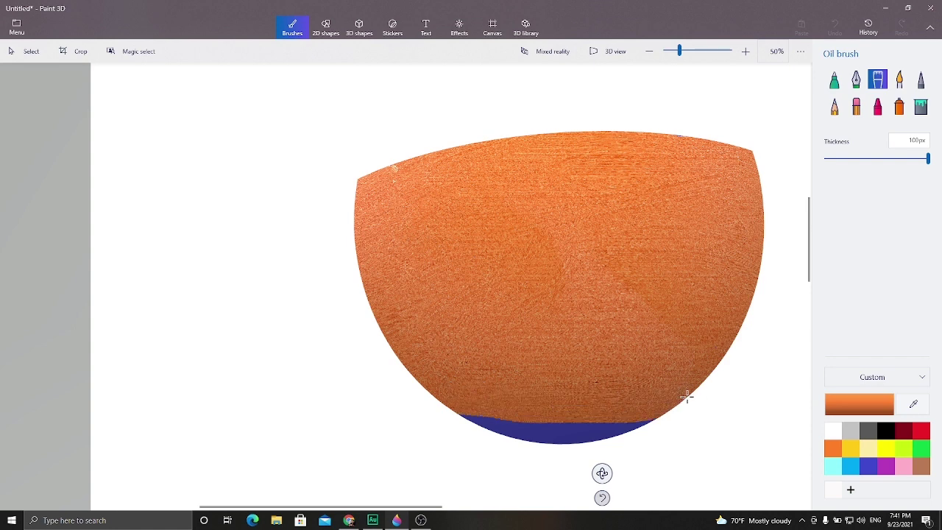
mouse_move(602, 474)
mouse_down()
mouse_move(588, 399)
mouse_move(591, 488)
mouse_up()
click(551, 281)
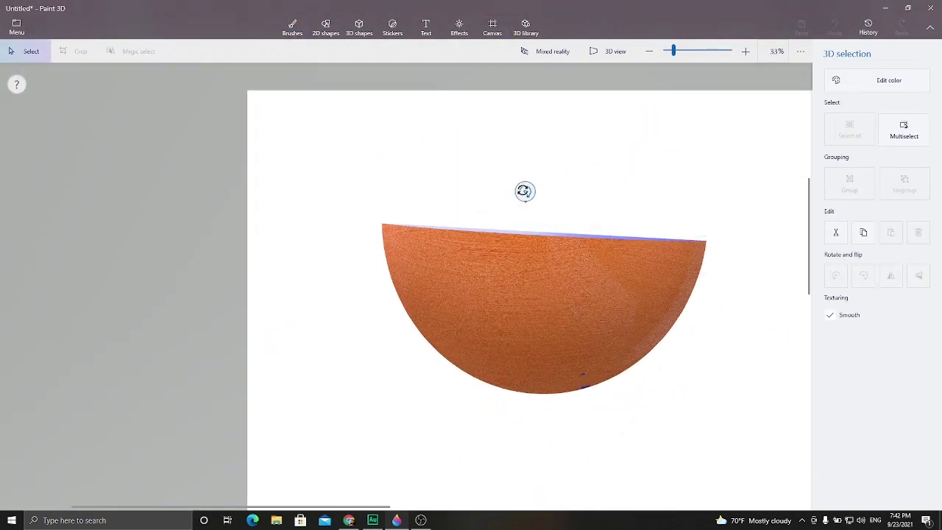
Tilt the bowl to show its underside and paint the leftover blue patch with the orange oil brush
mouse_move(523, 481)
mouse_down()
mouse_move(507, 459)
mouse_move(301, 458)
mouse_up()
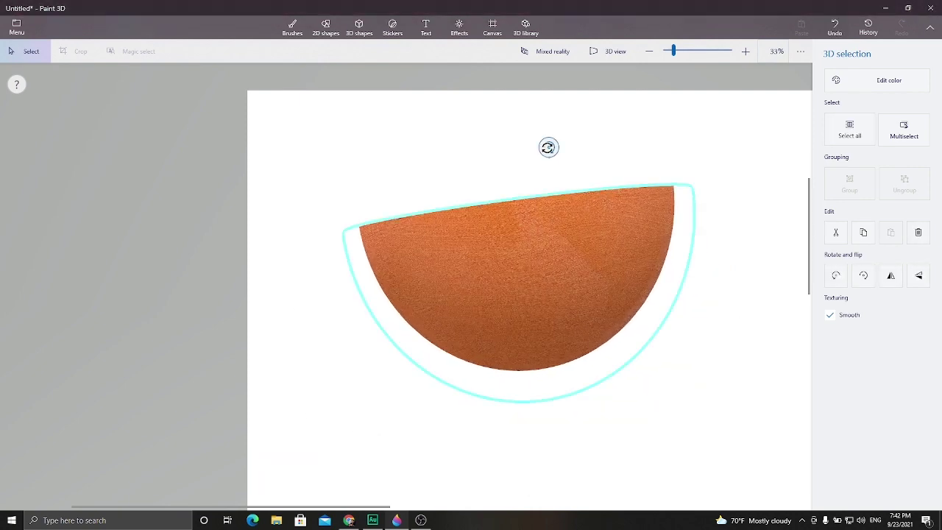
mouse_move(549, 147)
mouse_down()
mouse_move(561, 354)
mouse_move(549, 288)
mouse_move(494, 279)
mouse_move(259, 397)
mouse_up()
drag(765, 292, 803, 247)
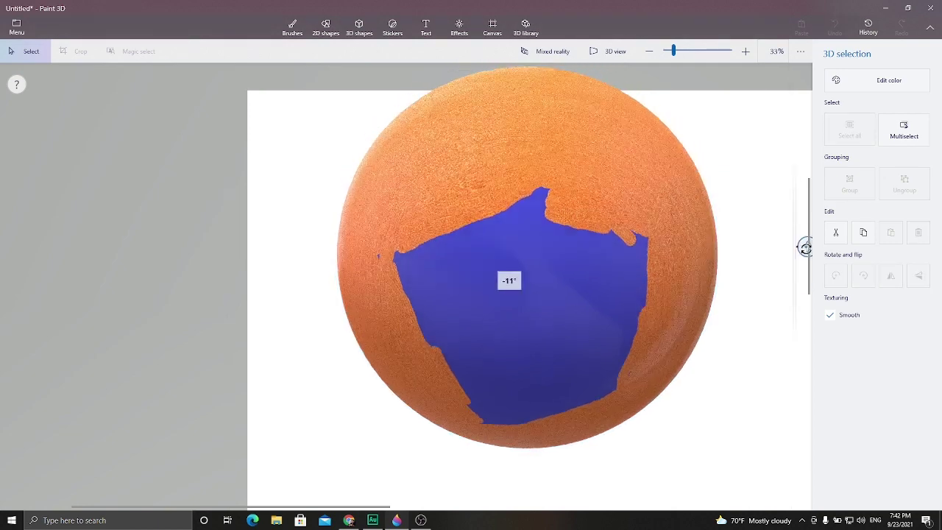
click(292, 28)
drag(404, 241, 479, 238)
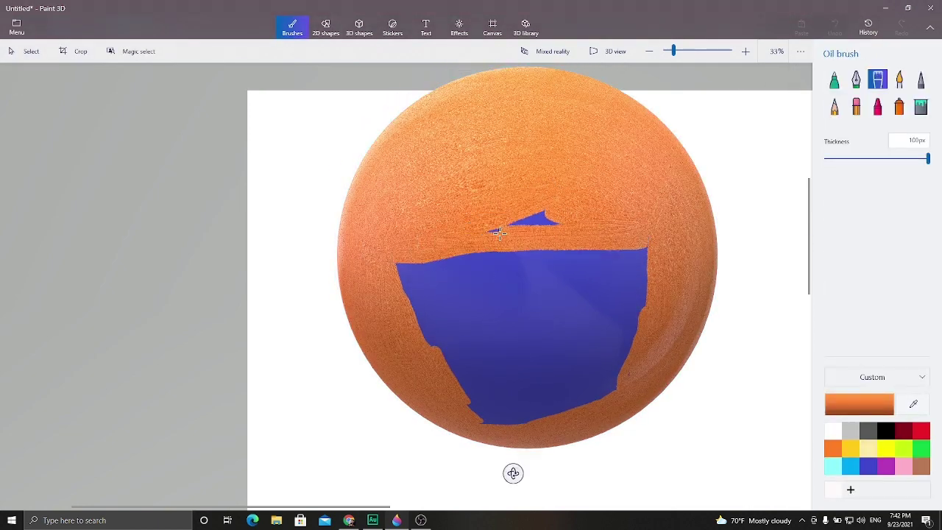
drag(412, 276, 645, 258)
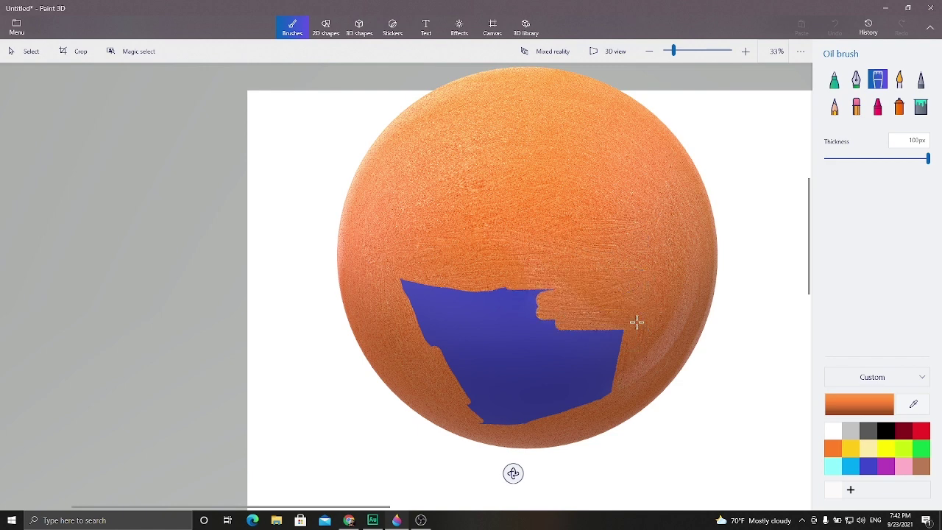
scroll(554, 382, up, 2)
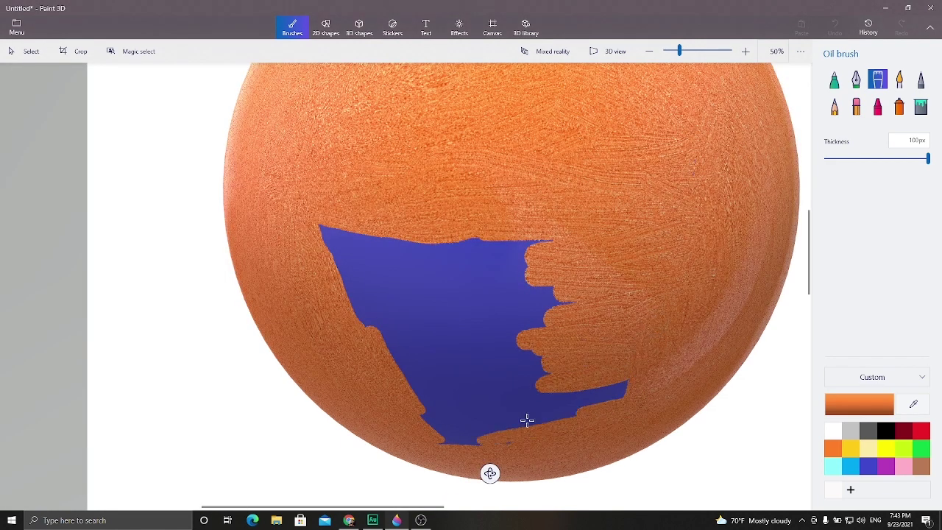
drag(527, 420, 555, 408)
mouse_move(486, 390)
mouse_down()
mouse_move(553, 372)
mouse_move(546, 334)
mouse_move(347, 302)
mouse_move(353, 258)
mouse_move(410, 245)
mouse_move(361, 248)
mouse_up()
scroll(361, 248, down, 4)
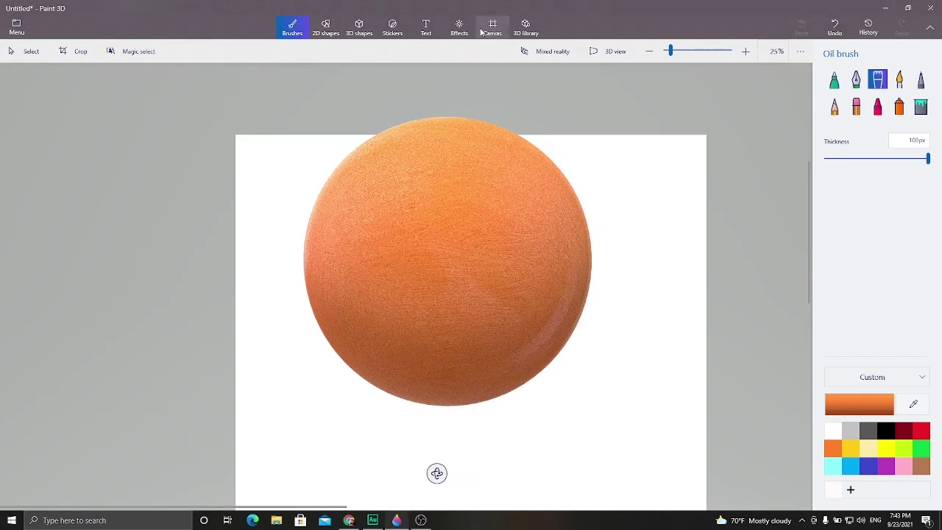
key(ctrl+a)
Tilt the bowl to expose its blue flat top and paint the circle's upper and left areas orange
mouse_move(664, 358)
mouse_down()
mouse_move(709, 463)
mouse_move(654, 301)
mouse_move(498, 254)
mouse_up()
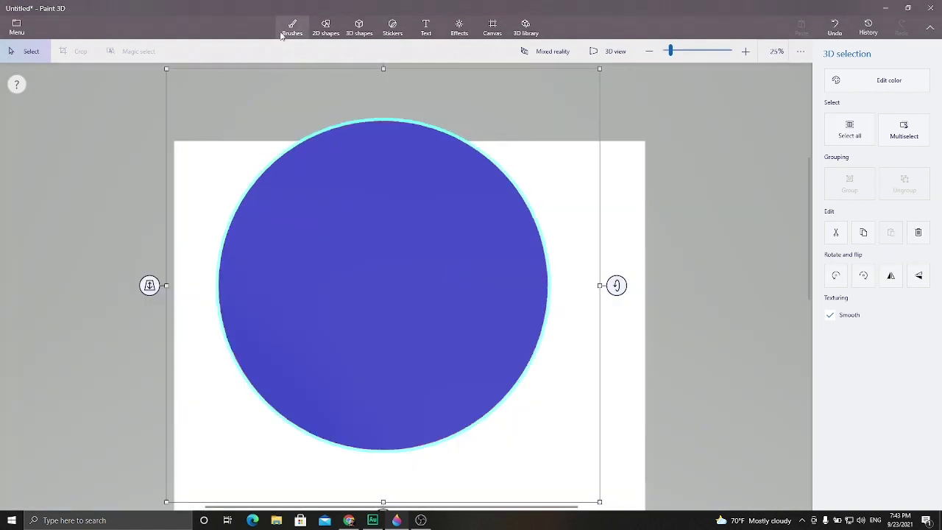
click(284, 33)
drag(322, 137, 404, 130)
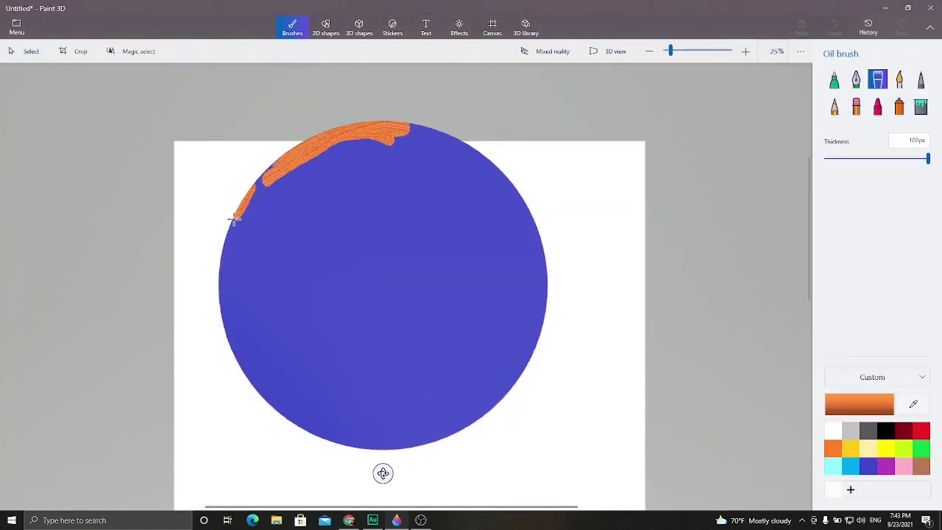
drag(233, 234, 352, 142)
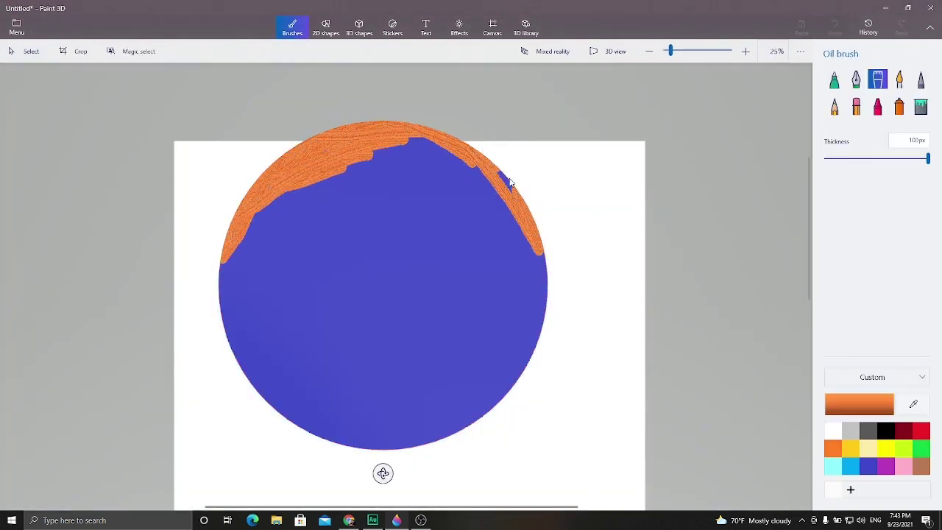
drag(509, 182, 401, 149)
drag(255, 215, 474, 196)
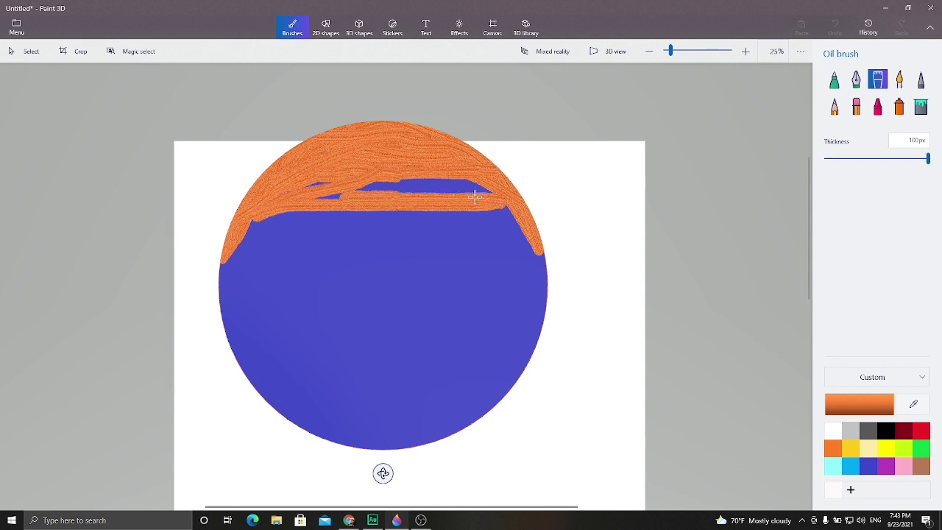
mouse_move(225, 295)
mouse_down()
mouse_move(290, 309)
mouse_move(290, 292)
mouse_move(375, 294)
mouse_up()
drag(277, 260, 260, 234)
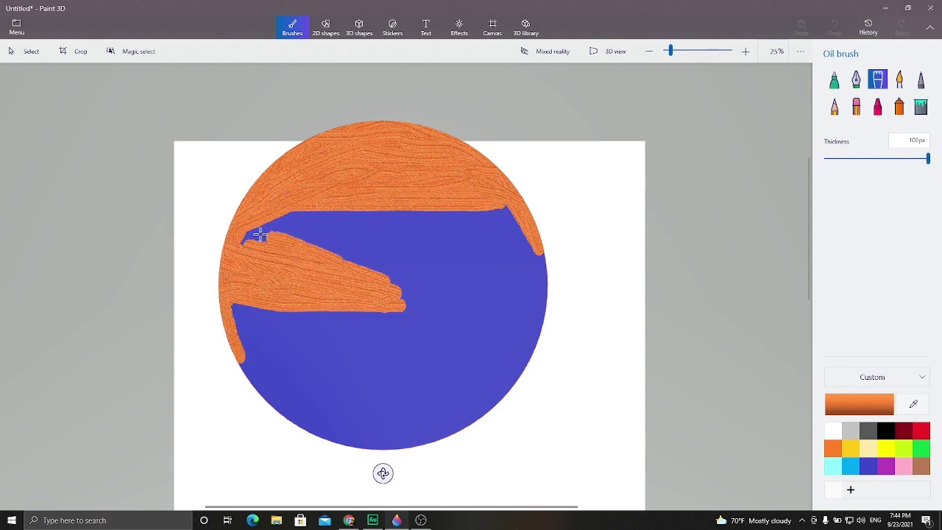
mouse_move(313, 214)
mouse_down()
mouse_move(543, 260)
mouse_move(404, 292)
mouse_up()
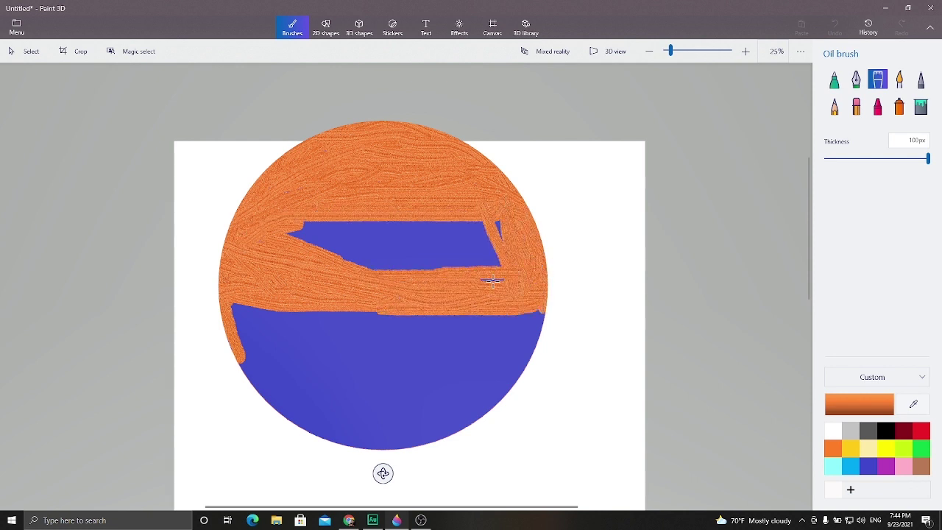
drag(382, 236, 378, 213)
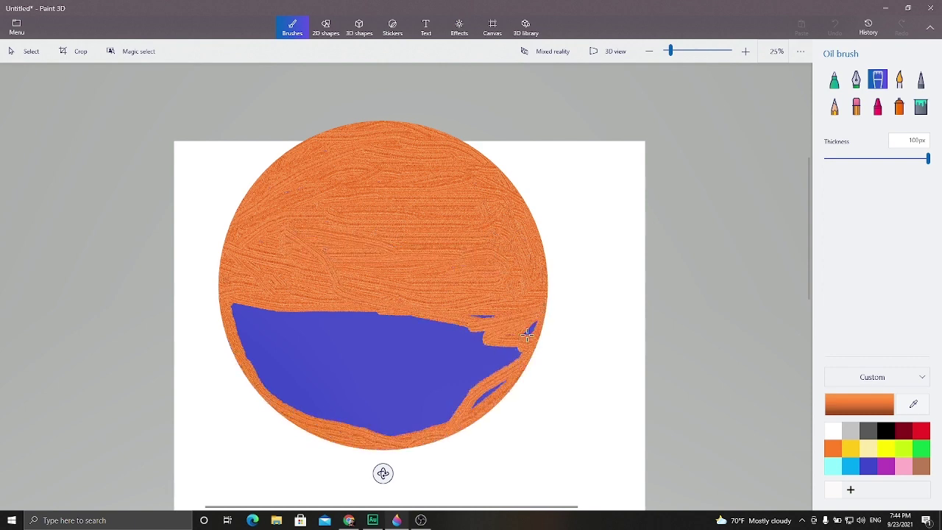
Cover the remaining blue near the right and lower edges, then tip the disc back into a bowl
scroll(343, 336, up, 2)
scroll(343, 336, up, 2)
mouse_move(559, 324)
mouse_down()
mouse_move(581, 389)
mouse_move(603, 375)
mouse_move(591, 347)
mouse_move(641, 319)
mouse_move(46, 260)
mouse_move(353, 323)
mouse_move(103, 354)
mouse_up()
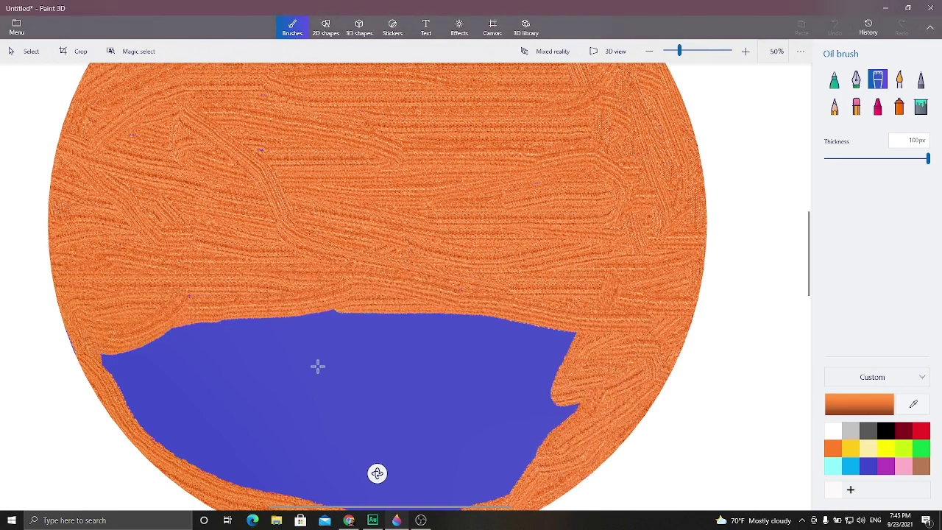
mouse_move(317, 365)
mouse_down()
mouse_move(184, 327)
mouse_move(310, 210)
mouse_move(410, 365)
mouse_move(555, 375)
mouse_move(548, 434)
mouse_move(525, 466)
mouse_move(363, 485)
mouse_move(248, 448)
mouse_move(276, 377)
mouse_move(189, 382)
mouse_move(142, 420)
mouse_move(175, 427)
mouse_up()
scroll(406, 323, down, 3)
scroll(457, 336, up, 2)
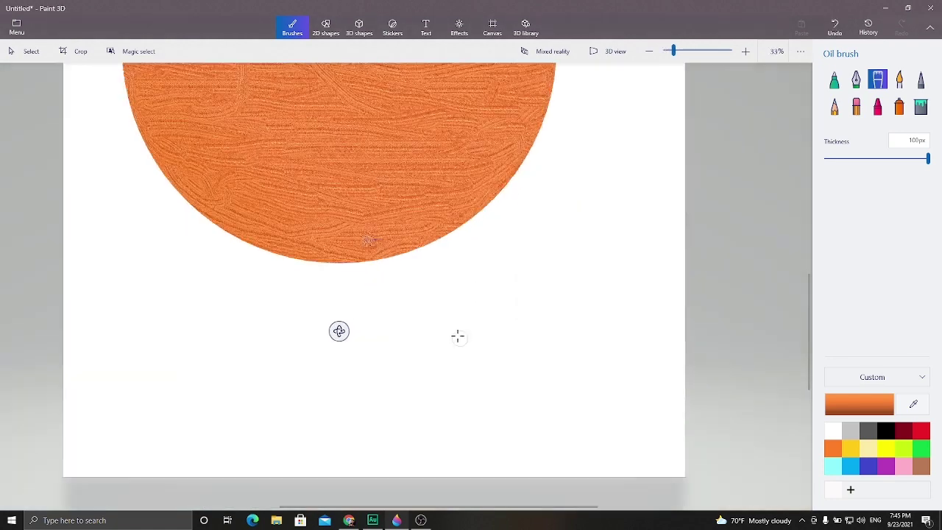
scroll(376, 236, down, 1)
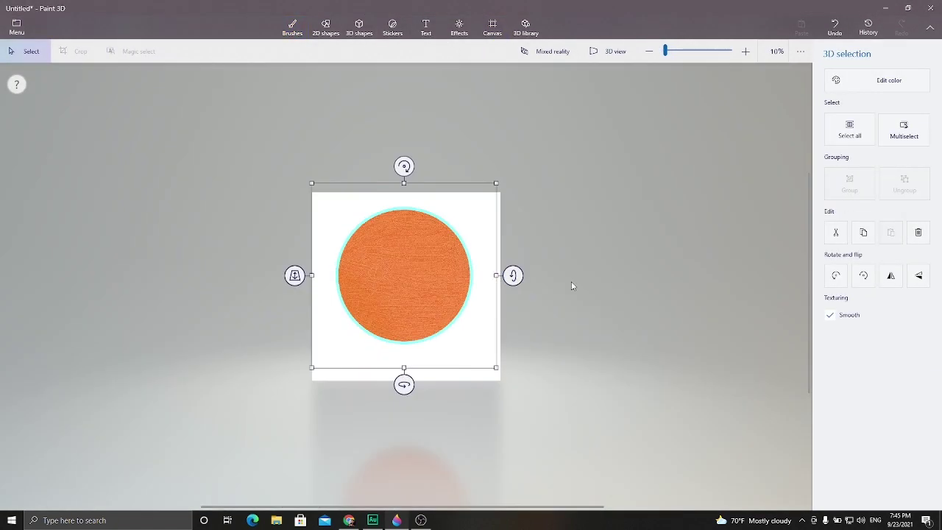
drag(395, 140, 515, 140)
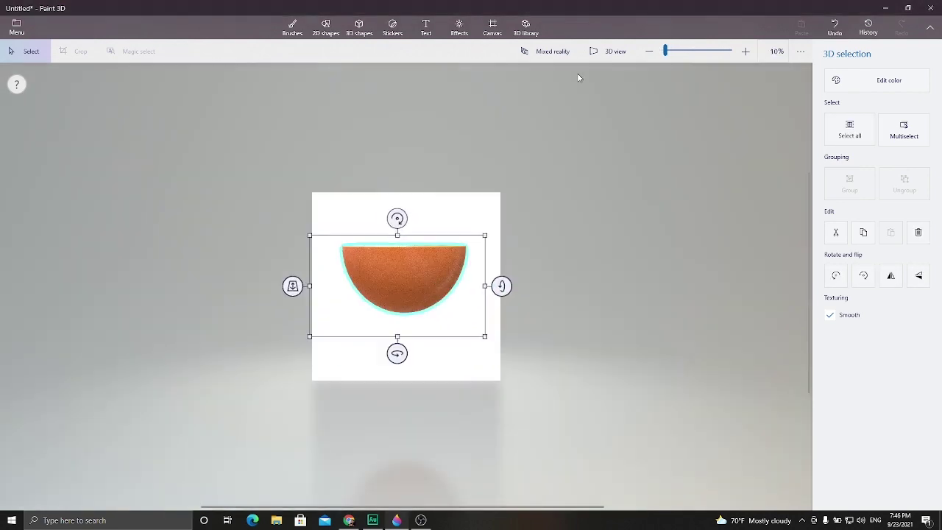
Deselect the bowl and move from Canvas to 3D shapes to pick the soft-edge 3D doodle
click(492, 28)
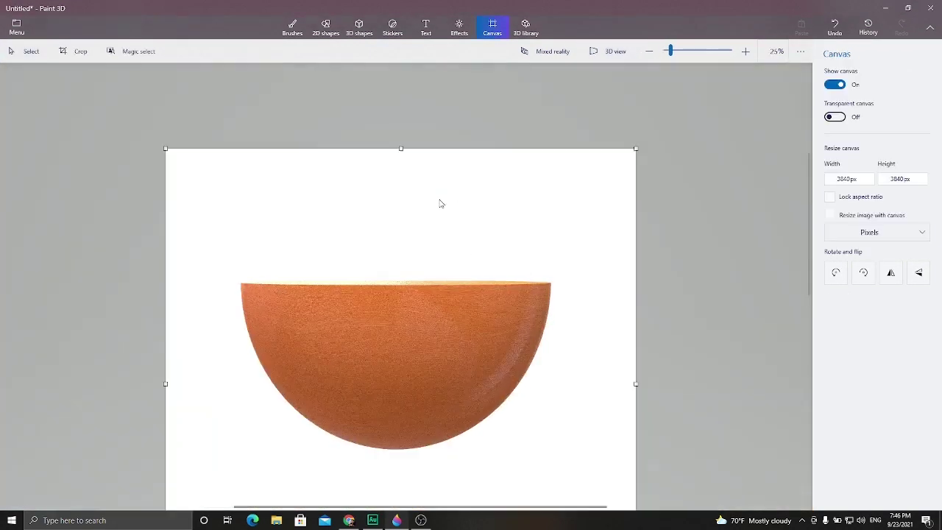
click(358, 28)
click(495, 27)
click(359, 28)
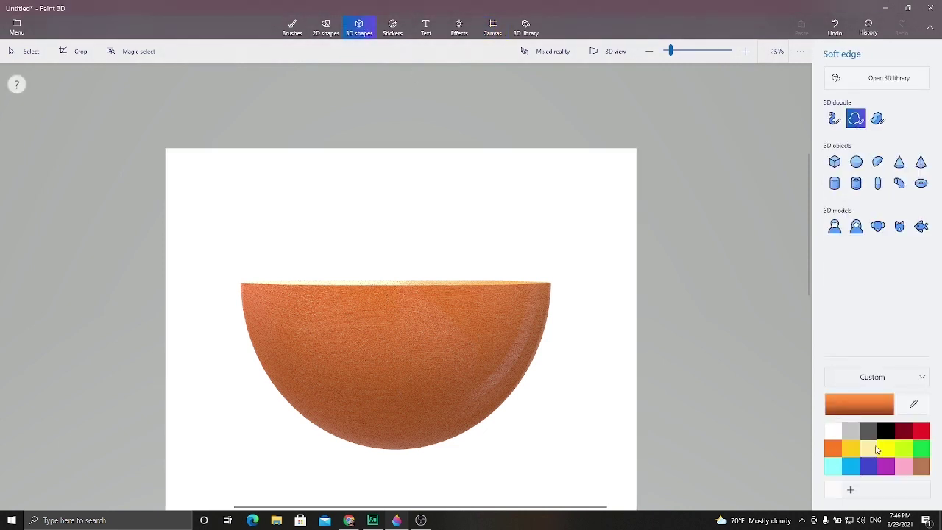
Lighten the orange in the colour editor and close the first soft-edge doodle shard
click(859, 403)
drag(479, 181, 471, 177)
click(445, 358)
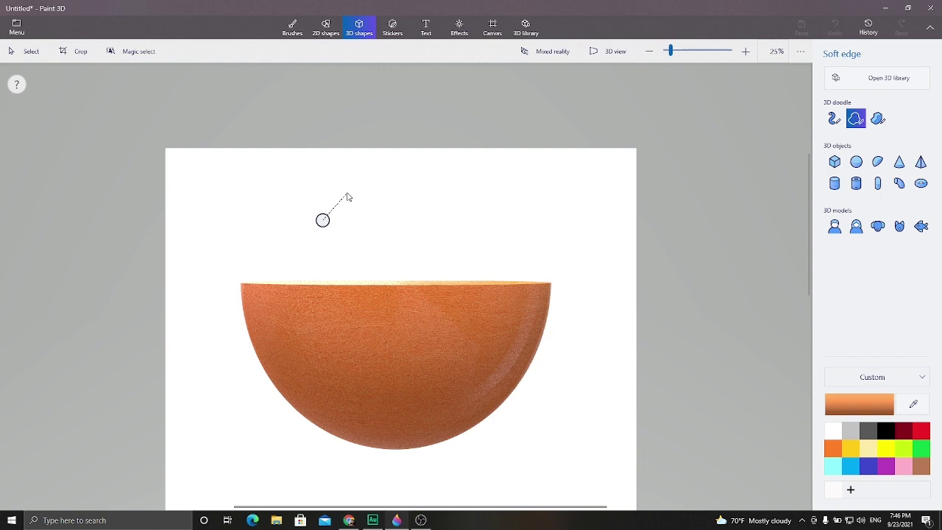
click(297, 246)
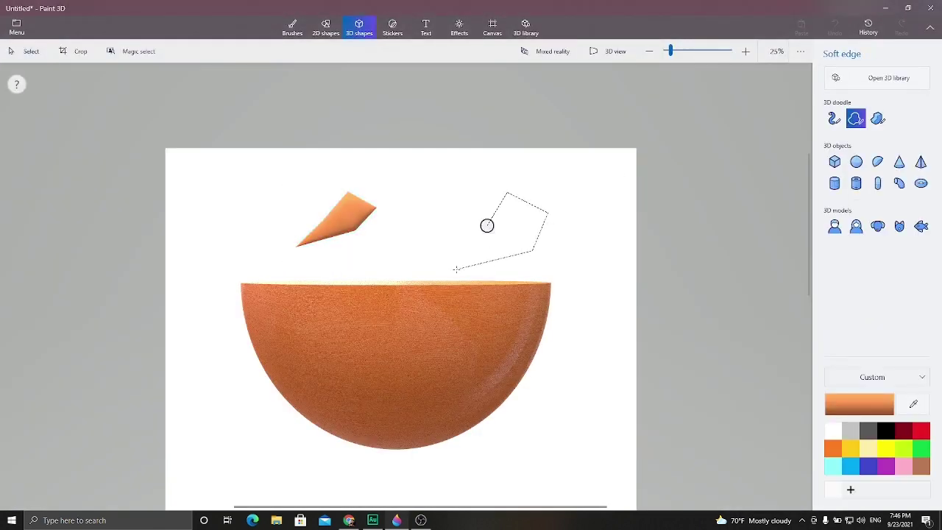
Draw five more angular shards above and beside the bowl and outline a small triangle
click(443, 244)
click(490, 252)
click(456, 269)
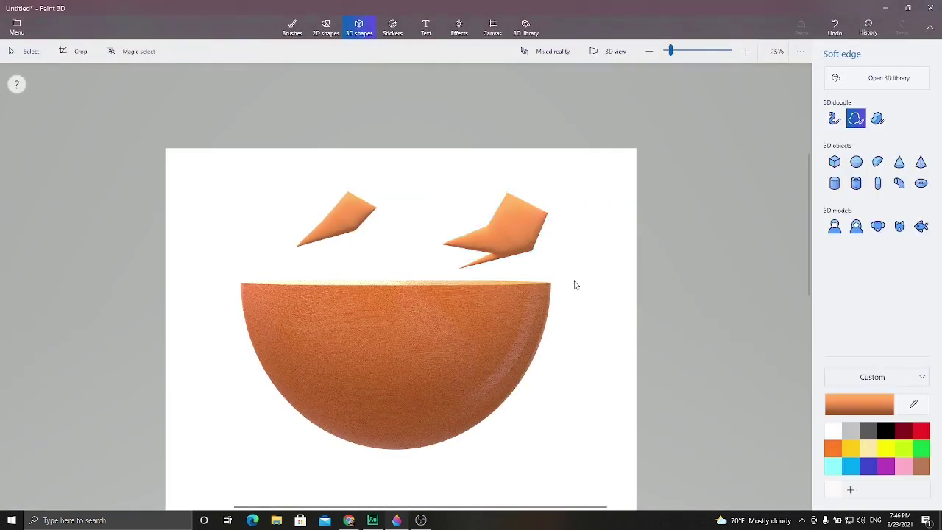
click(574, 280)
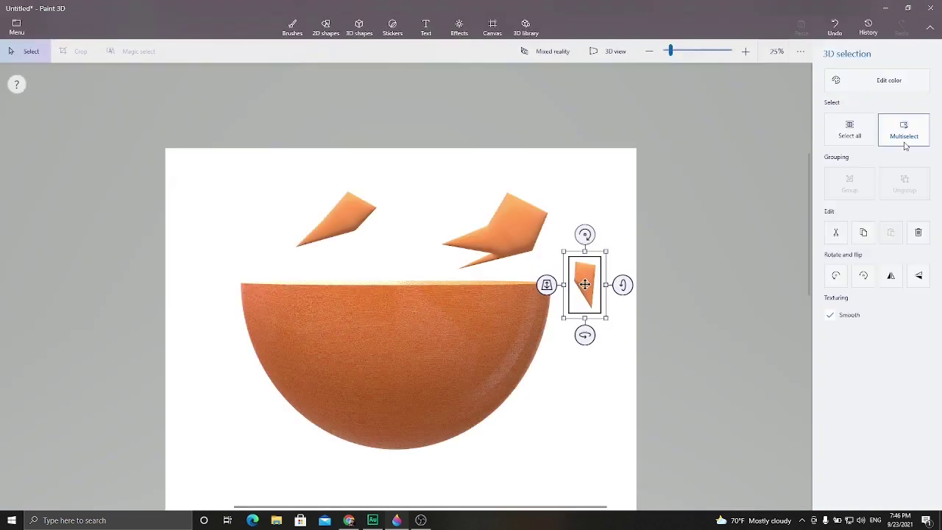
click(405, 216)
click(262, 247)
click(175, 242)
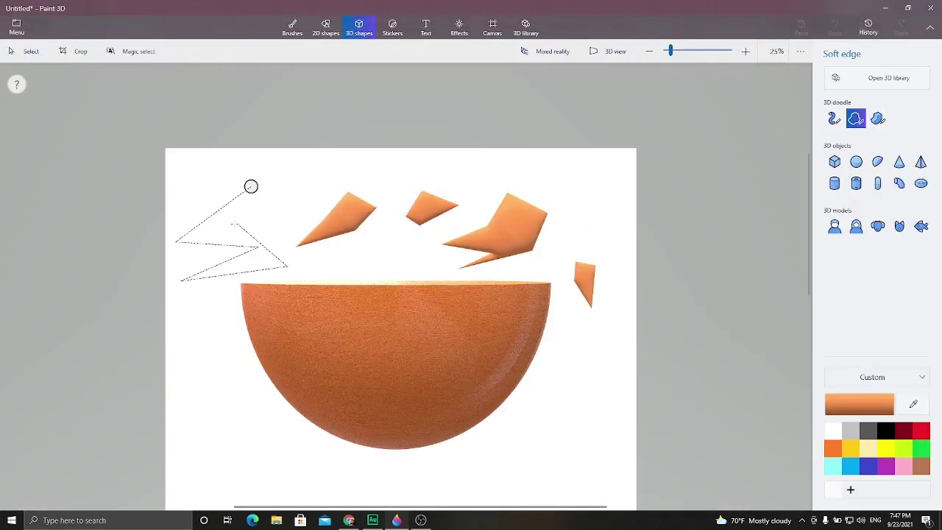
click(251, 186)
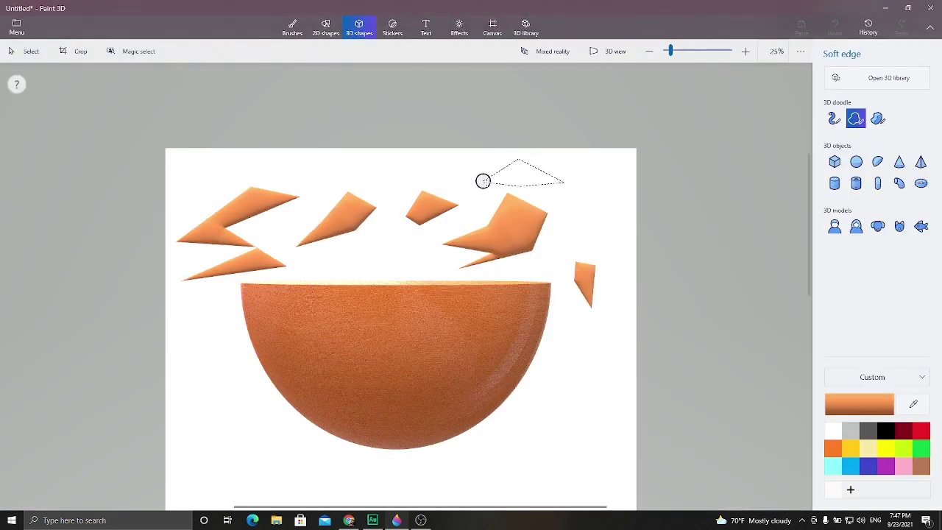
click(483, 180)
click(404, 259)
click(357, 257)
click(381, 243)
Close the small triangular shard, then select all shards and rotate them to lie flat
click(405, 261)
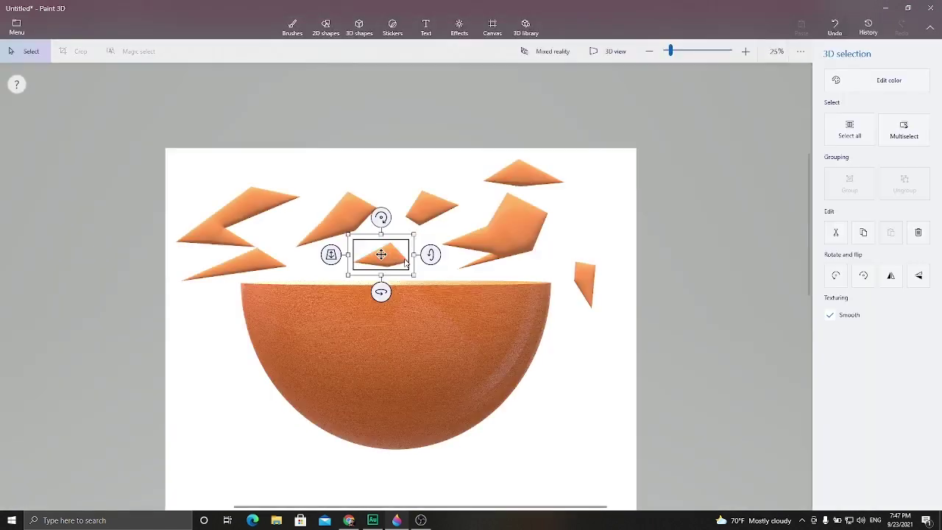
click(429, 211)
mouse_move(93, 121)
mouse_down()
mouse_move(709, 460)
mouse_move(605, 443)
mouse_up()
scroll(606, 444, down, 3)
drag(221, 147, 610, 448)
mouse_move(412, 346)
mouse_down()
mouse_move(518, 527)
mouse_move(517, 301)
mouse_up()
scroll(465, 287, up, 3)
key(Escape)
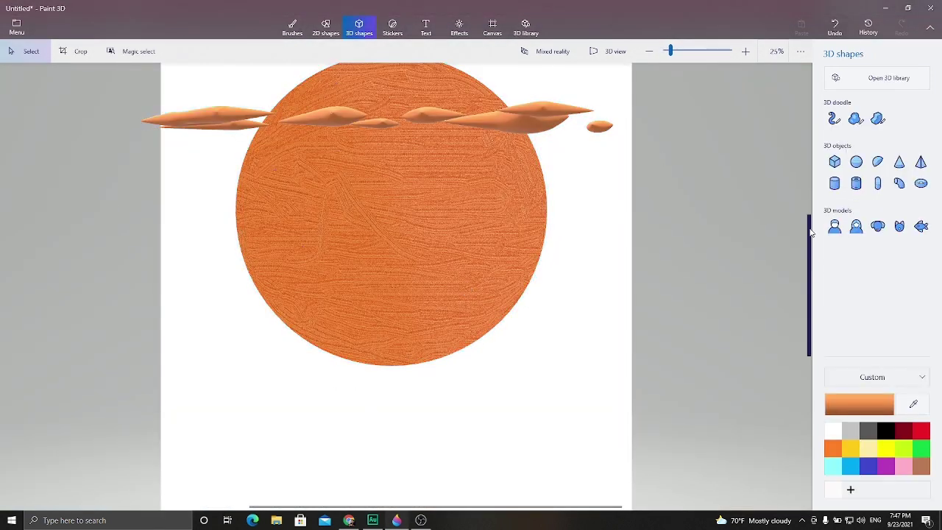
Move the top-left shard onto the disc centre, tilt it, and shift it right
drag(809, 232, 810, 206)
drag(567, 158, 400, 323)
drag(458, 340, 453, 331)
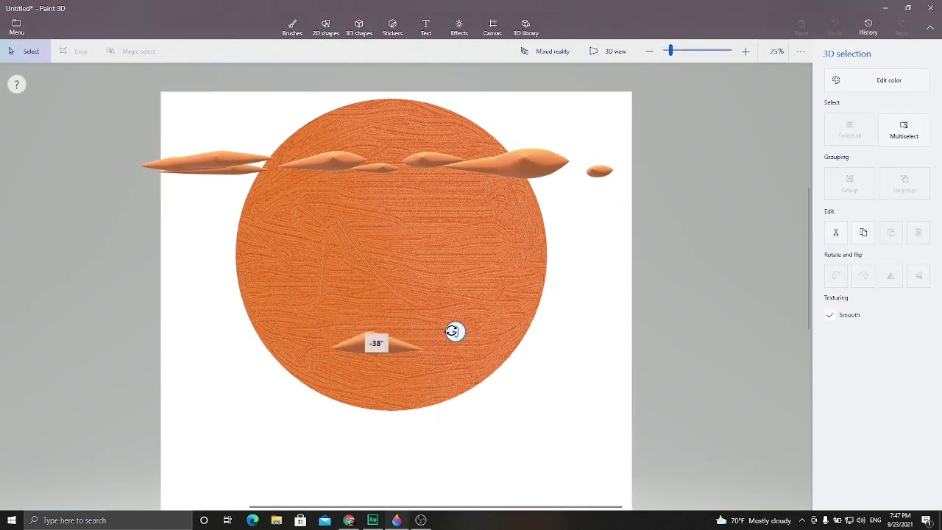
mouse_move(391, 383)
mouse_down()
mouse_move(340, 358)
mouse_move(367, 158)
mouse_move(322, 273)
mouse_up()
click(357, 172)
mouse_move(294, 216)
mouse_down()
mouse_move(331, 243)
mouse_move(265, 247)
mouse_move(245, 184)
mouse_move(368, 294)
mouse_up()
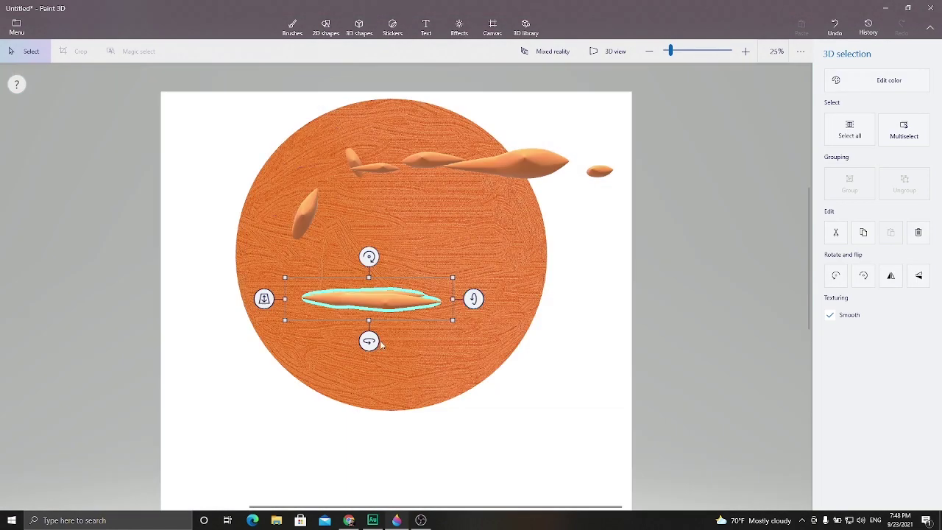
drag(368, 338, 443, 359)
drag(367, 341, 380, 403)
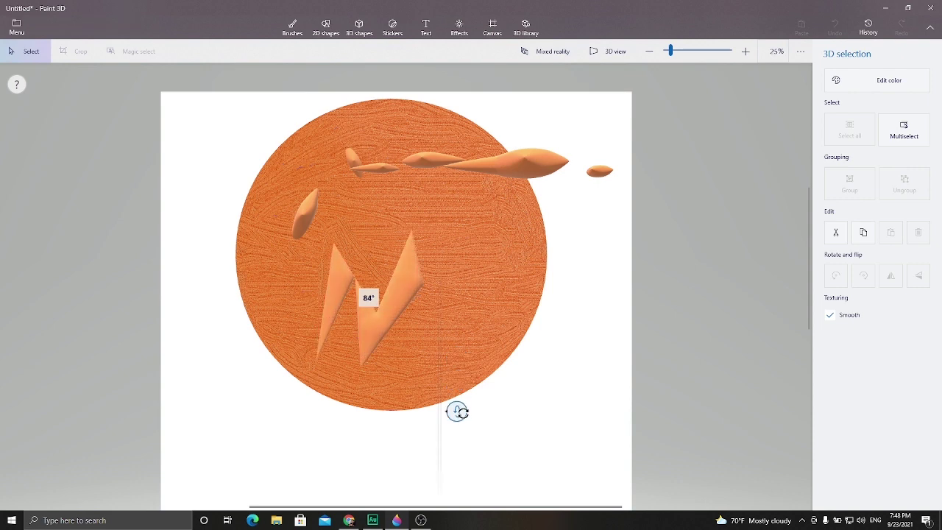
drag(390, 295, 506, 294)
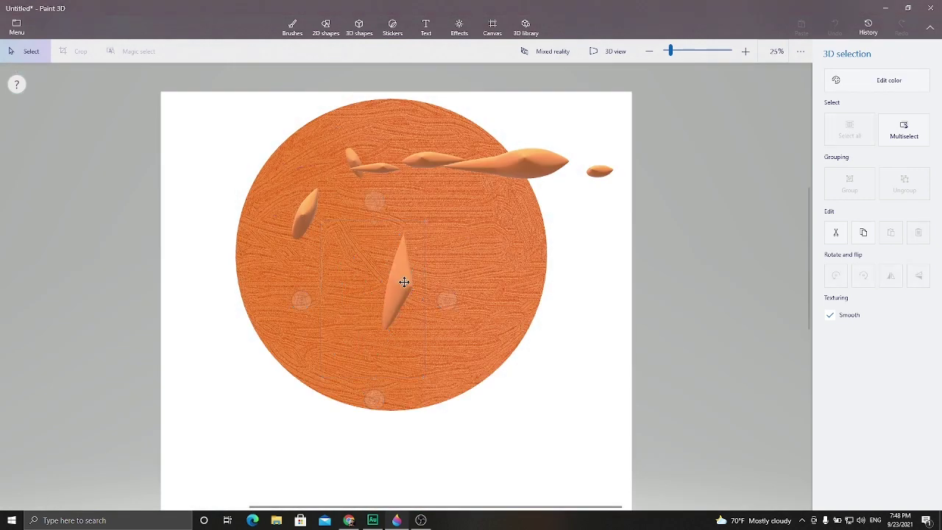
Stand the long top-right shard upright at the disc centre and settle another shard in the lower middle
click(515, 163)
drag(515, 163, 304, 304)
drag(304, 353, 309, 376)
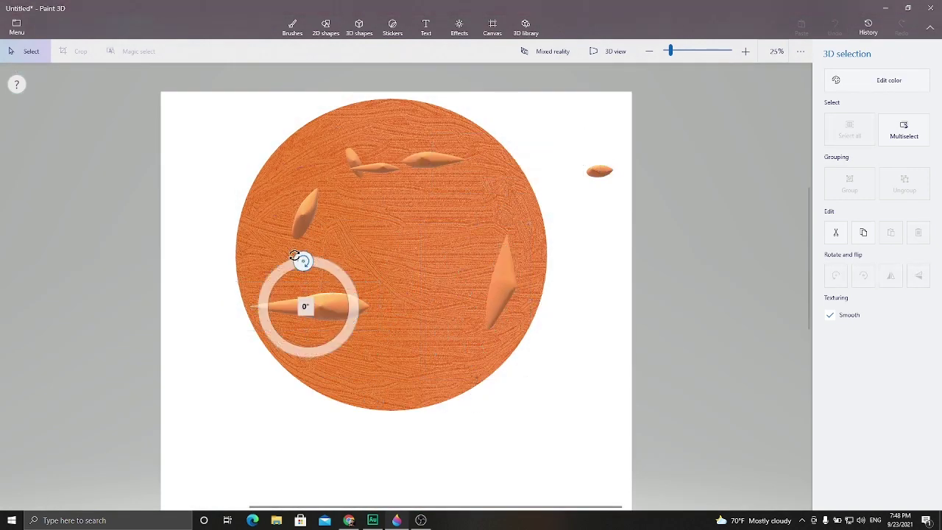
mouse_move(307, 309)
mouse_down()
mouse_move(387, 249)
mouse_move(399, 225)
mouse_move(374, 216)
mouse_up()
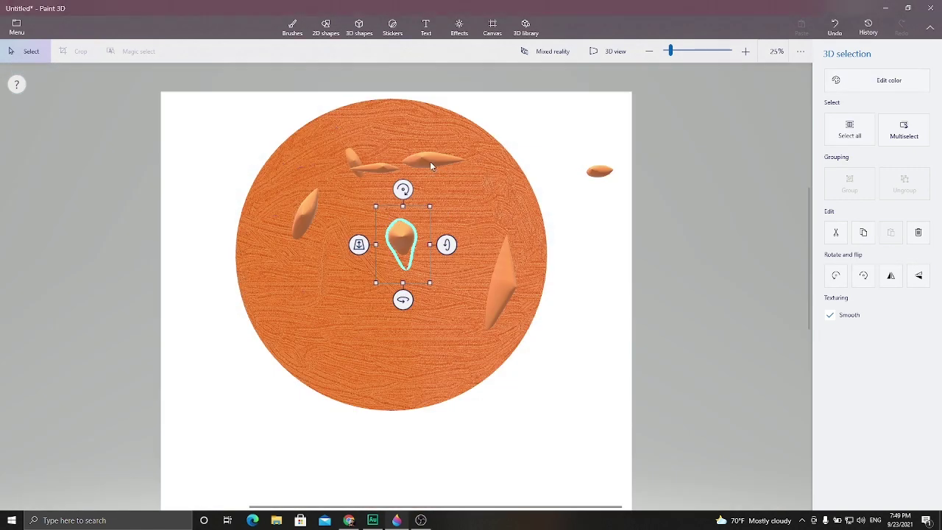
drag(429, 161, 287, 308)
mouse_move(229, 311)
mouse_down()
mouse_move(287, 371)
mouse_move(288, 349)
mouse_up()
mouse_move(552, 173)
mouse_down()
mouse_move(370, 330)
mouse_move(458, 163)
mouse_move(416, 175)
mouse_up()
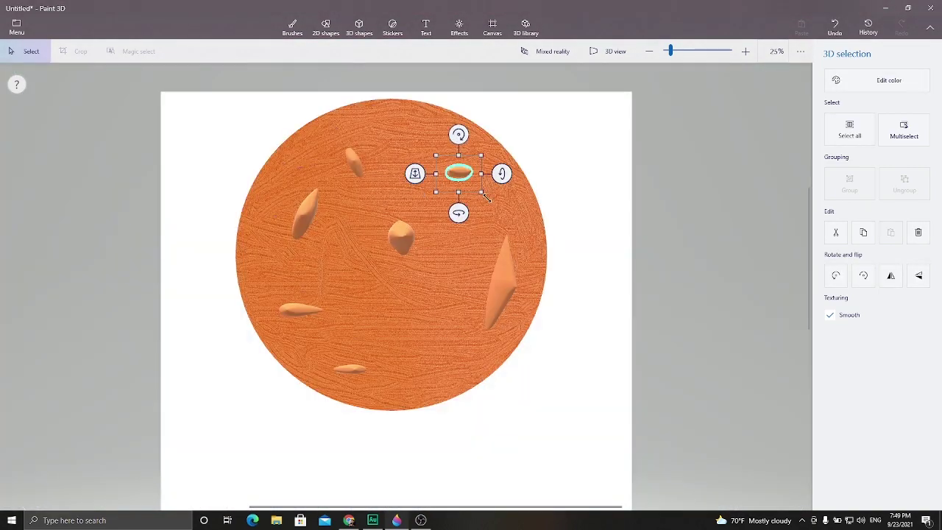
click(617, 169)
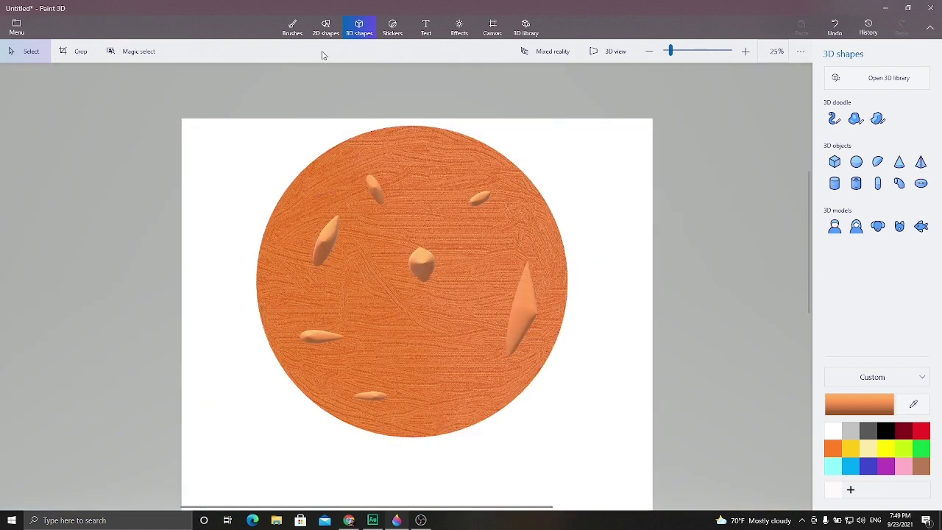
Try a black spray-can dab and an orange oil-brush dab on the disc, undoing both
click(292, 28)
click(899, 106)
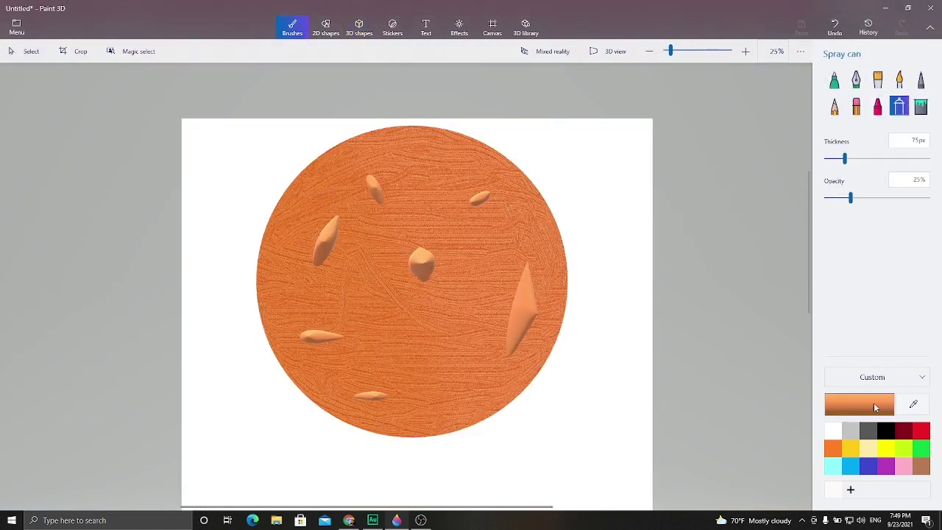
click(884, 433)
scroll(365, 255, up, 1)
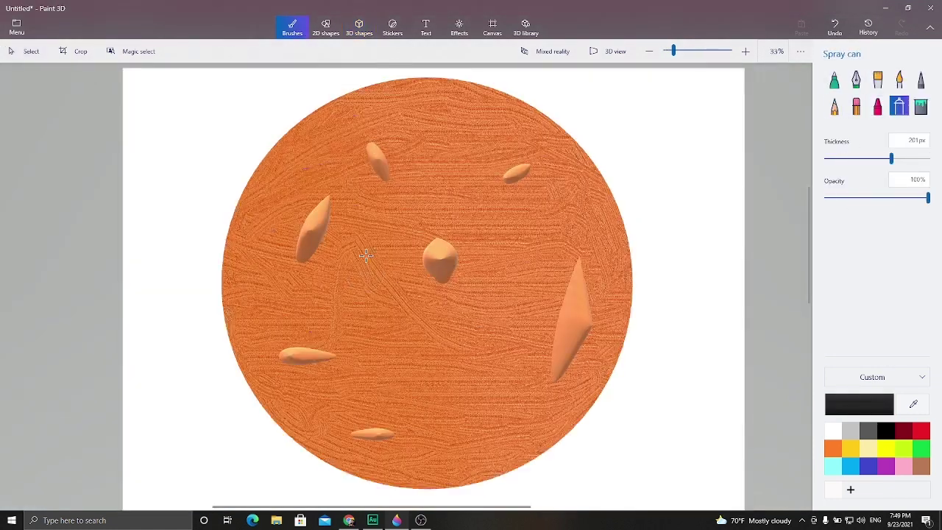
click(387, 153)
click(835, 28)
click(877, 79)
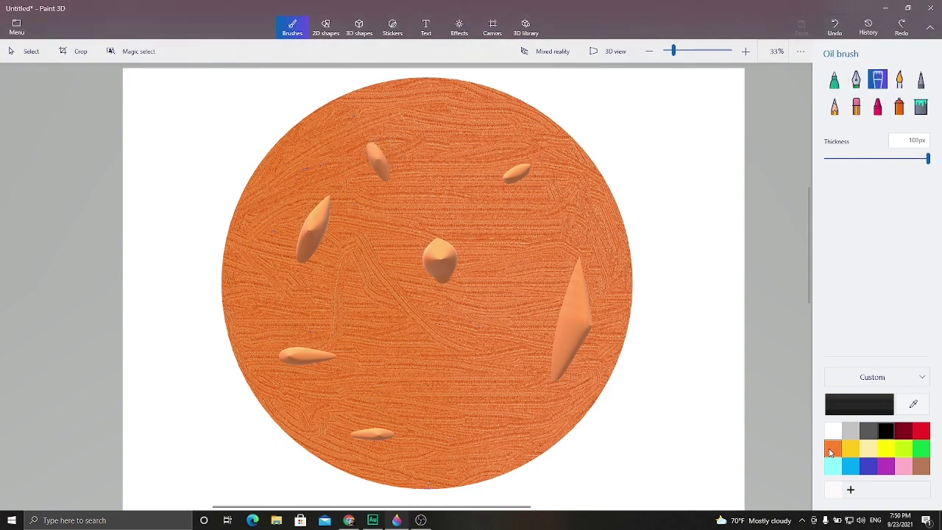
click(832, 448)
scroll(373, 157, up, 2)
scroll(373, 157, up, 1)
click(368, 116)
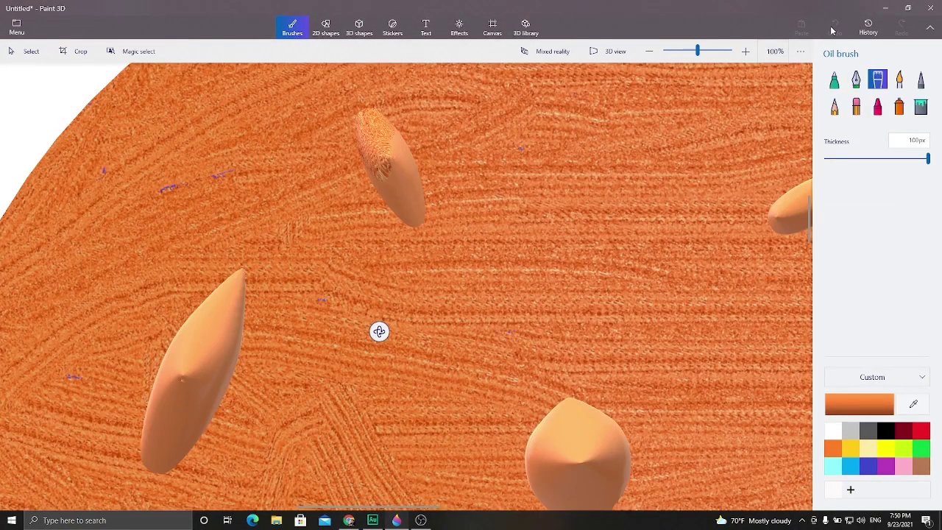
click(832, 29)
Set a brighter custom orange (ff7f28) and paint oil-brush strokes over the top and left seeds
click(858, 404)
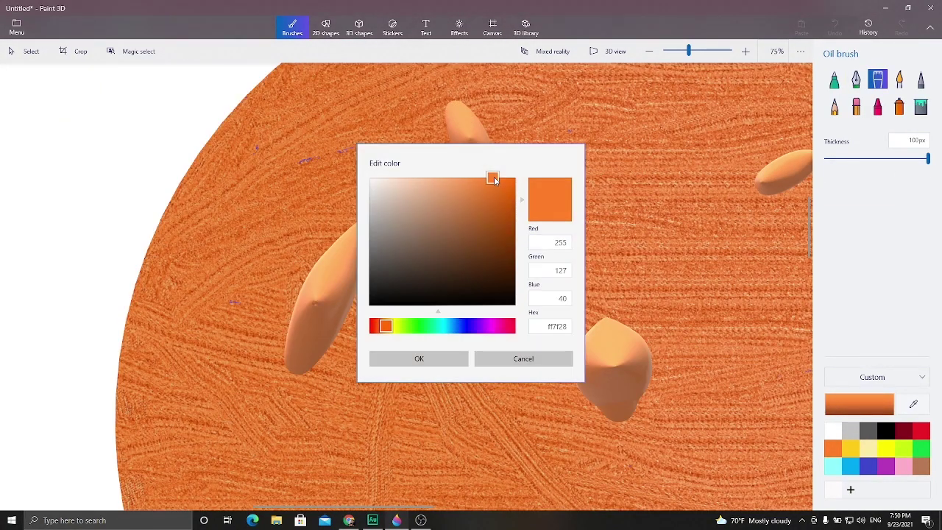
click(515, 177)
click(419, 357)
click(454, 129)
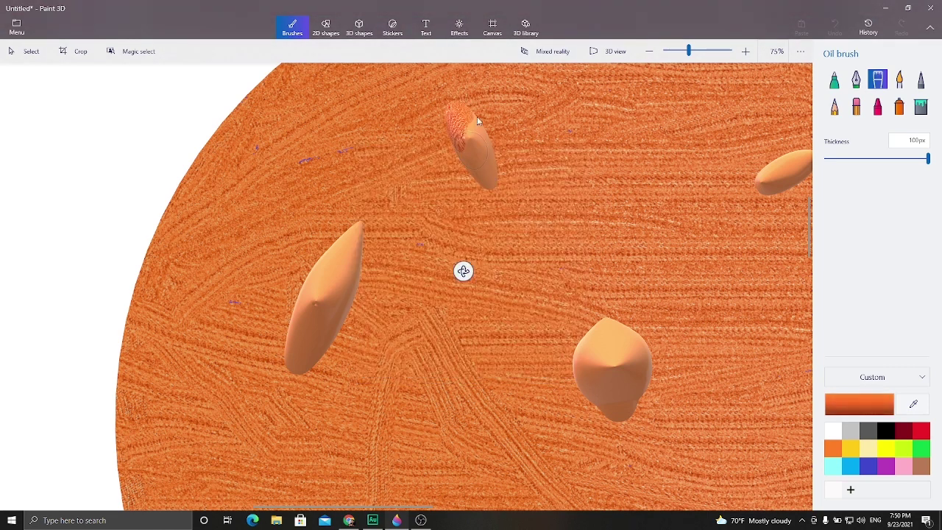
drag(490, 155, 471, 123)
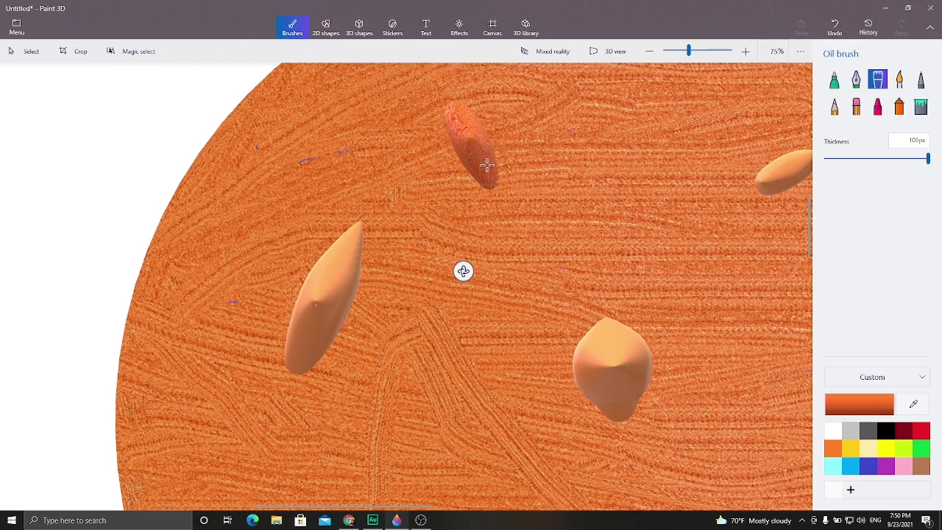
click(351, 237)
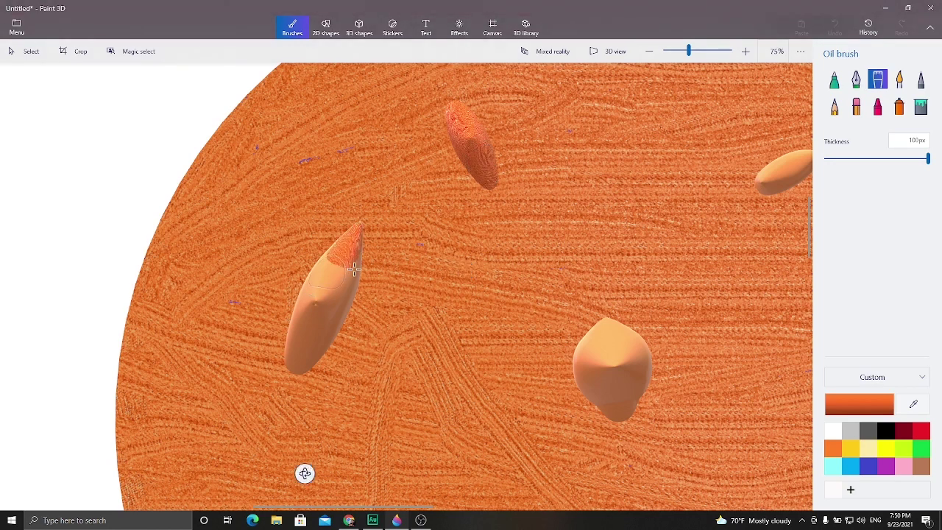
drag(314, 346, 307, 335)
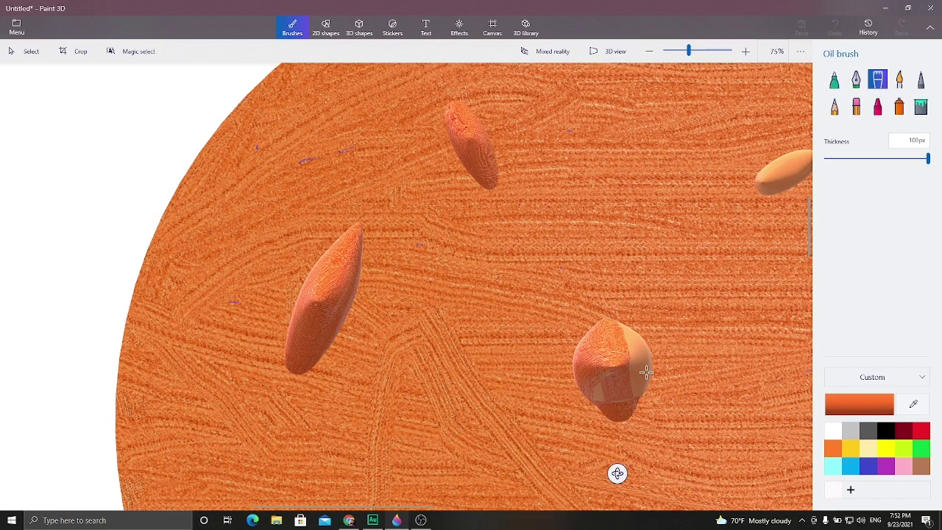
Oil-paint the capsule seed and both sides of the tall spindle in textured orange
scroll(622, 366, down, 3)
scroll(620, 368, down, 2)
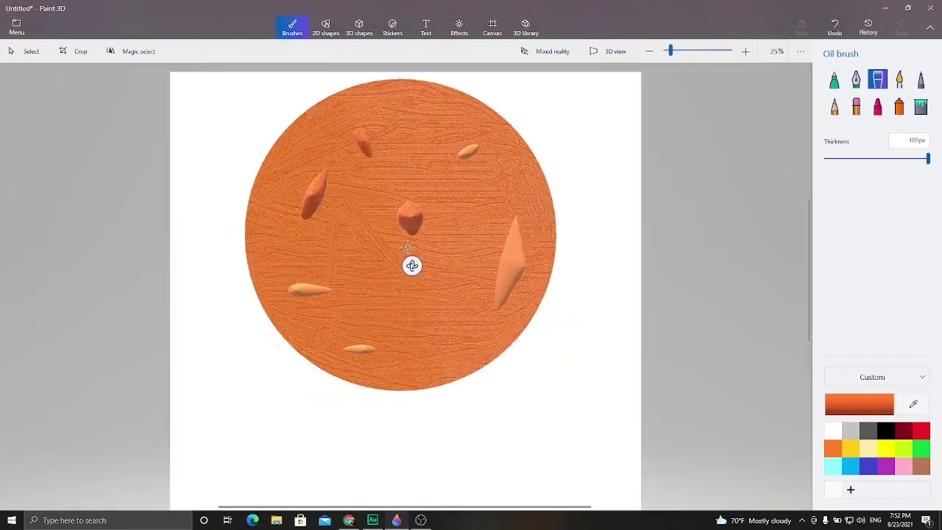
scroll(431, 227, up, 8)
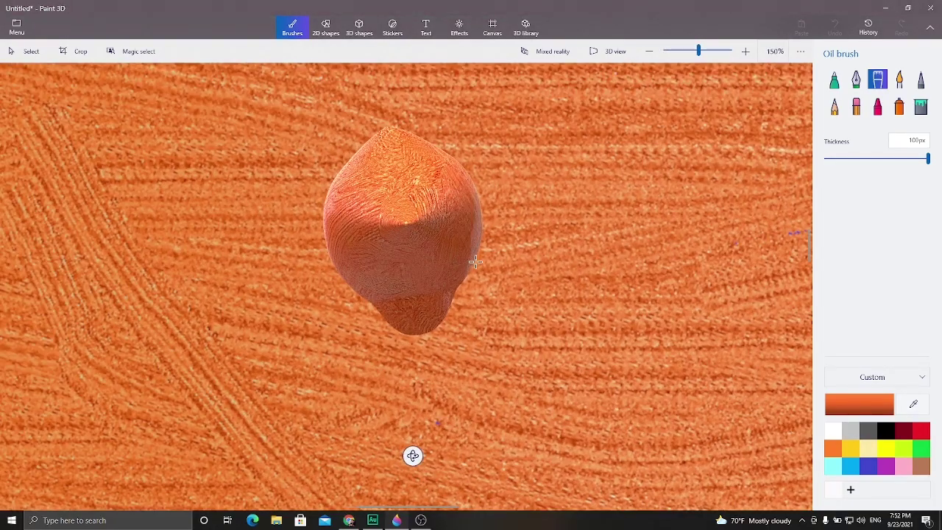
scroll(475, 261, down, 2)
scroll(475, 261, down, 2)
scroll(515, 184, up, 3)
scroll(550, 88, up, 2)
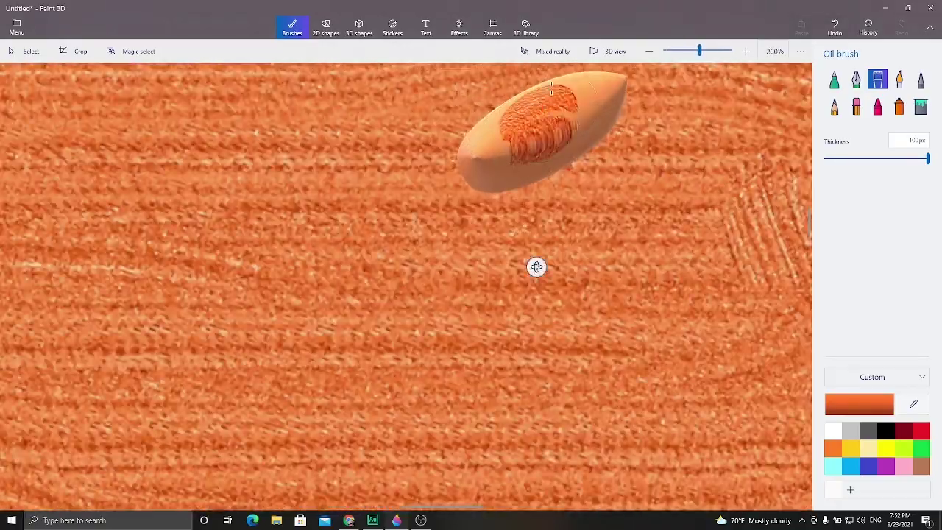
mouse_move(550, 88)
mouse_down()
mouse_move(611, 103)
mouse_move(480, 181)
mouse_move(507, 110)
mouse_up()
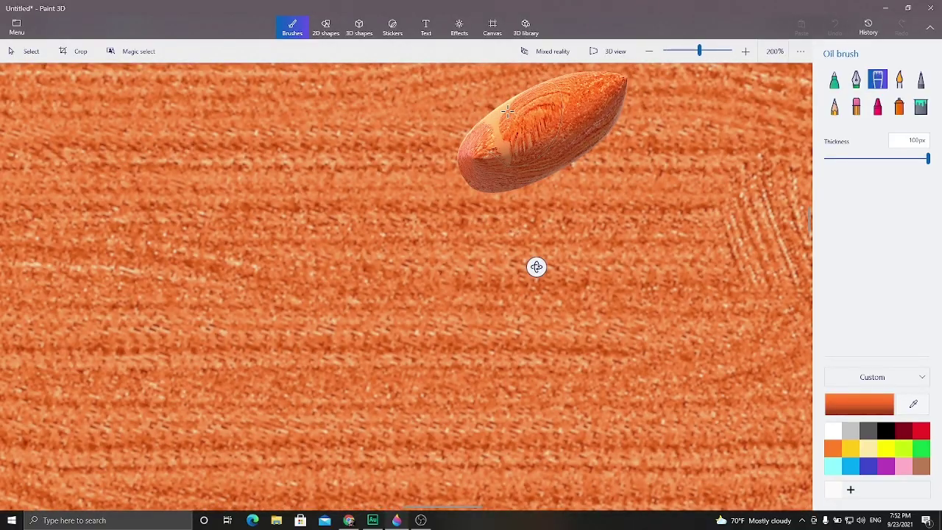
scroll(508, 110, down, 3)
scroll(551, 125, up, 2)
scroll(631, 87, up, 1)
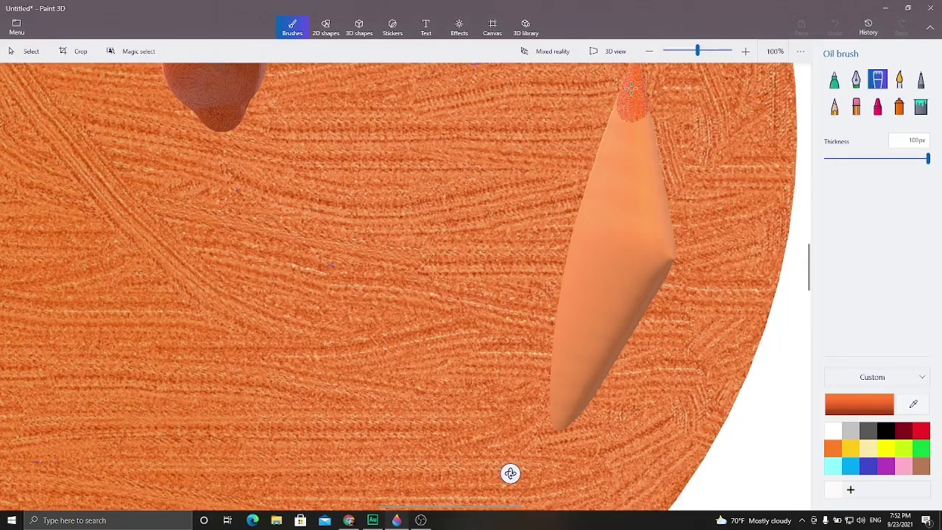
drag(631, 87, 561, 287)
mouse_move(601, 176)
mouse_down()
mouse_move(655, 243)
mouse_move(610, 294)
mouse_move(559, 419)
mouse_move(587, 394)
mouse_up()
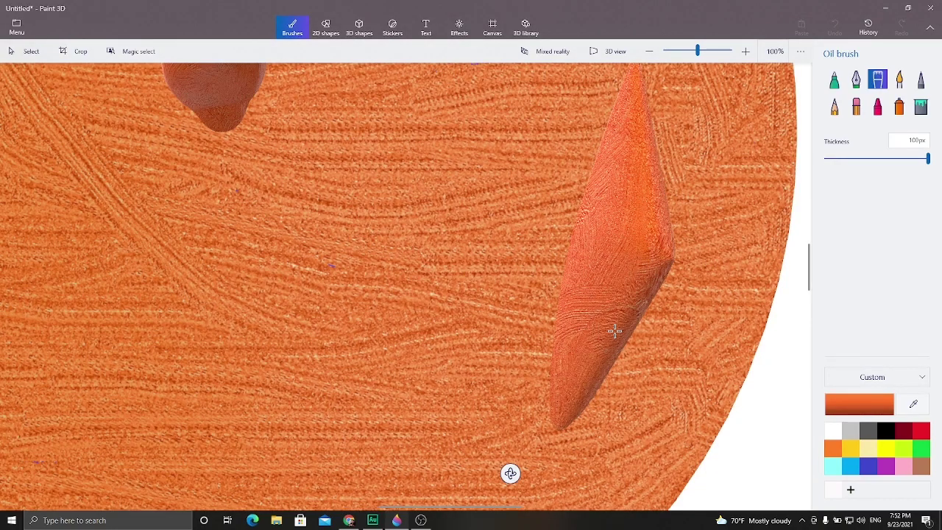
Paint the horizontal carrot seed and the lower carrot seed orange
scroll(614, 331, down, 2)
scroll(462, 309, down, 2)
scroll(213, 316, up, 4)
drag(151, 323, 248, 297)
drag(329, 317, 244, 346)
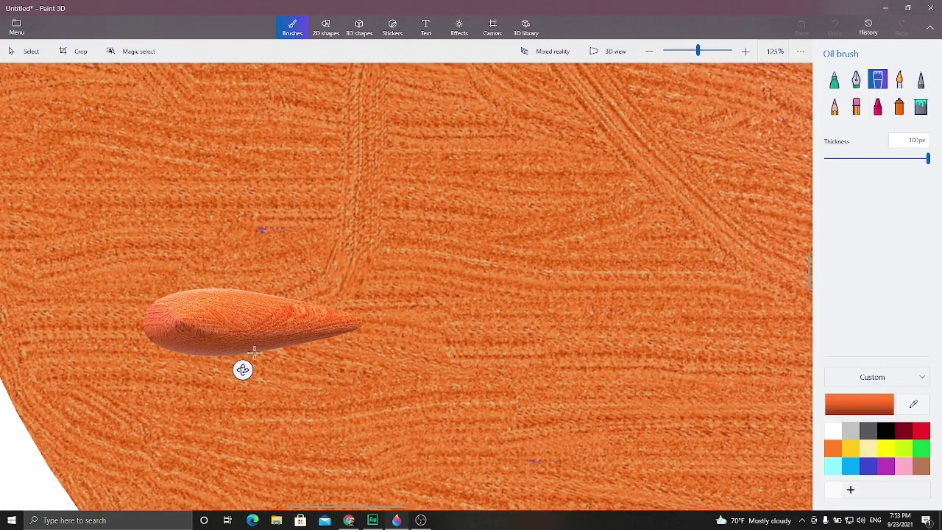
scroll(254, 353, down, 2)
scroll(406, 475, up, 2)
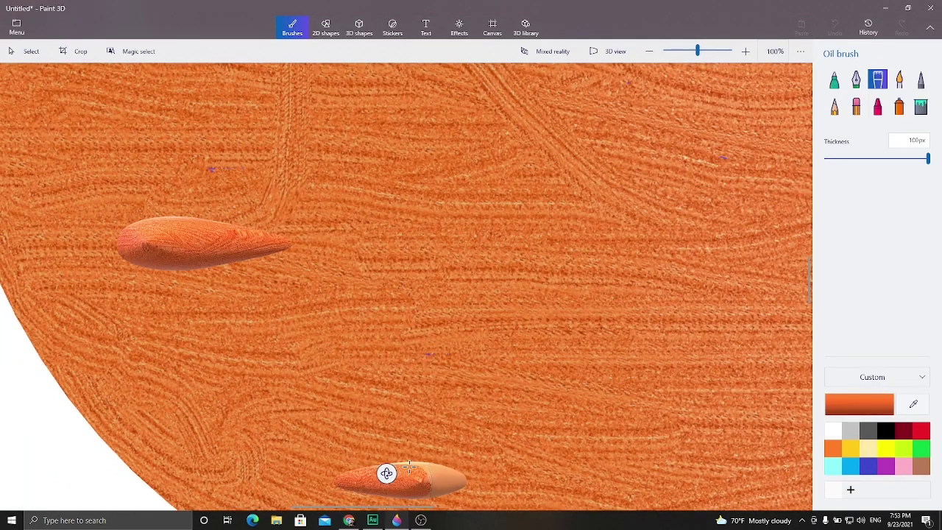
drag(409, 466, 420, 465)
scroll(386, 473, down, 4)
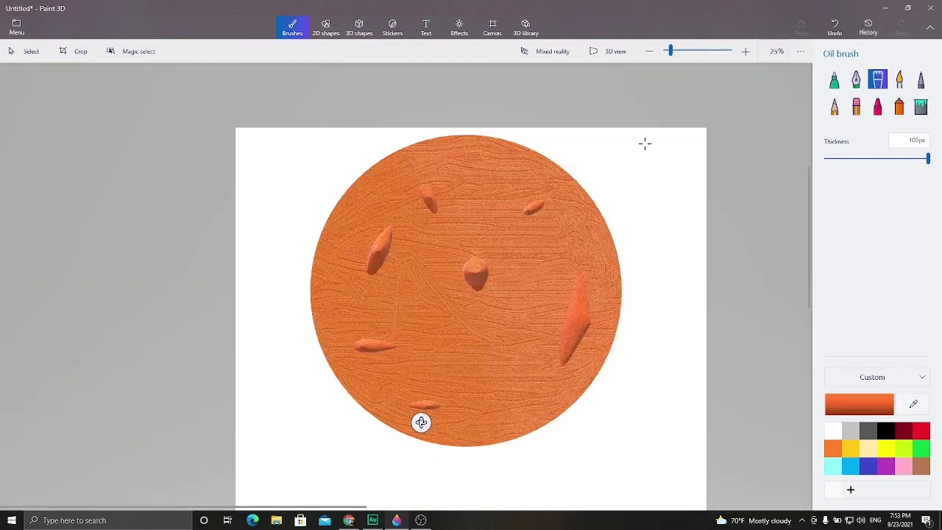
click(838, 87)
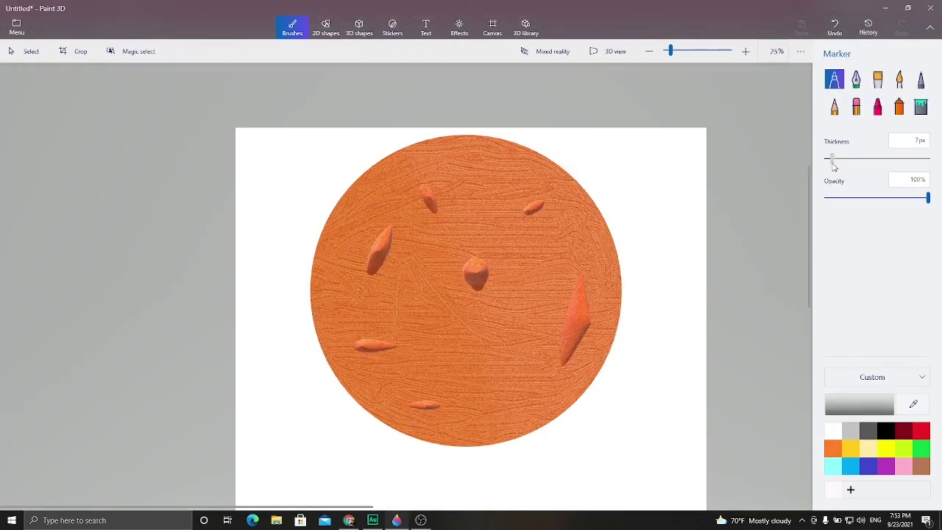
Set the spray brush to 201px with the dark brown colour 762f00
drag(833, 162, 861, 159)
scroll(476, 168, up, 1)
scroll(475, 168, up, 1)
click(859, 404)
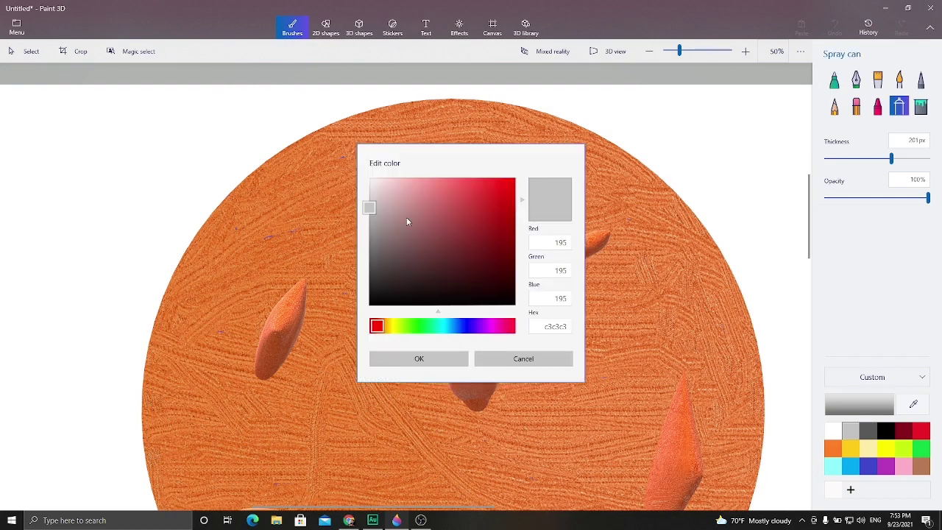
mouse_move(406, 219)
mouse_down()
mouse_move(434, 243)
mouse_move(515, 234)
mouse_move(515, 245)
mouse_up()
click(431, 358)
Spray dark brown shadows beside the first seeds: right, top and lower-left ones
scroll(431, 358, up, 5)
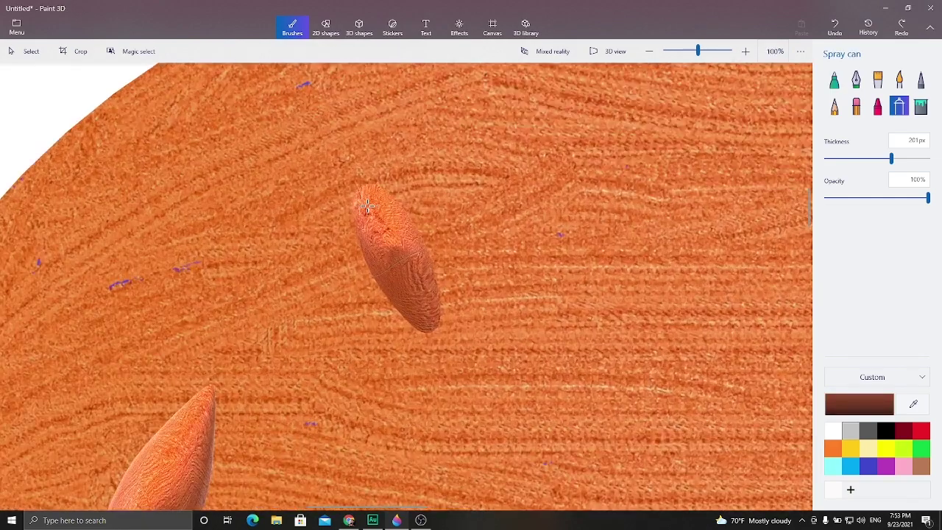
mouse_move(427, 96)
mouse_down()
mouse_move(515, 243)
mouse_move(575, 488)
mouse_move(294, 221)
mouse_up()
scroll(486, 331, down, 3)
scroll(485, 331, down, 2)
scroll(688, 340, up, 2)
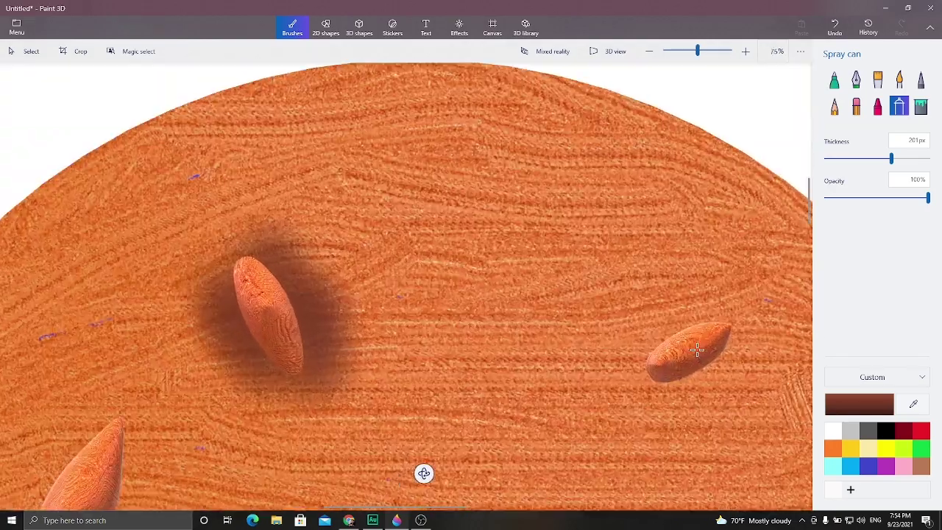
scroll(688, 340, up, 3)
mouse_move(783, 257)
mouse_down()
mouse_move(559, 331)
mouse_move(789, 352)
mouse_up()
scroll(789, 352, down, 3)
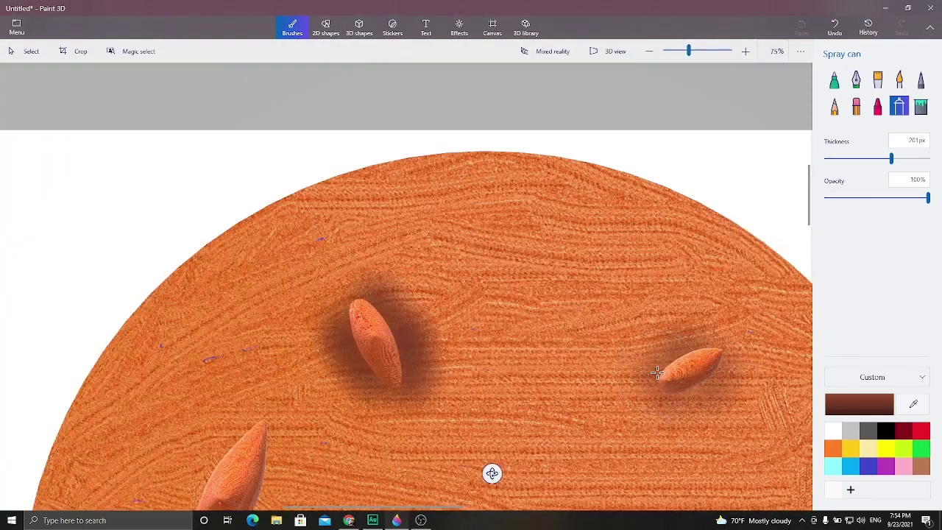
scroll(515, 381, down, 3)
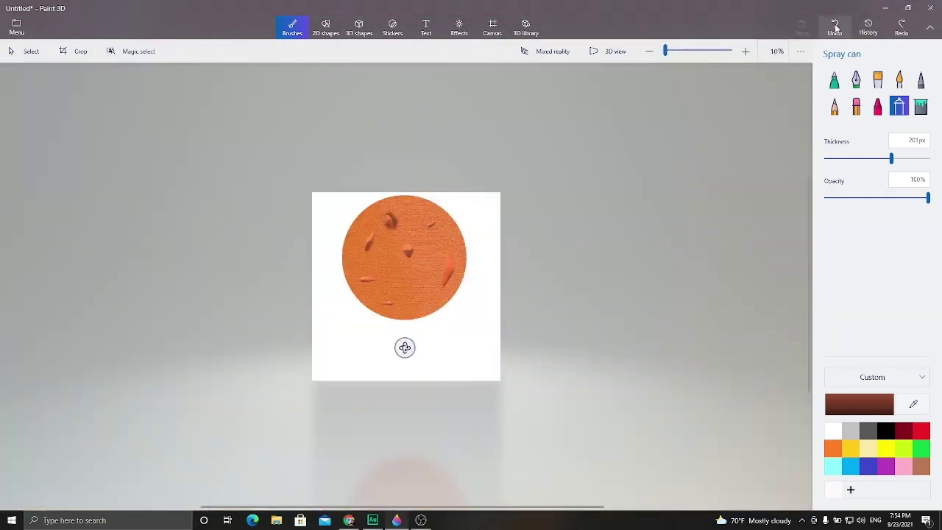
scroll(372, 185, up, 3)
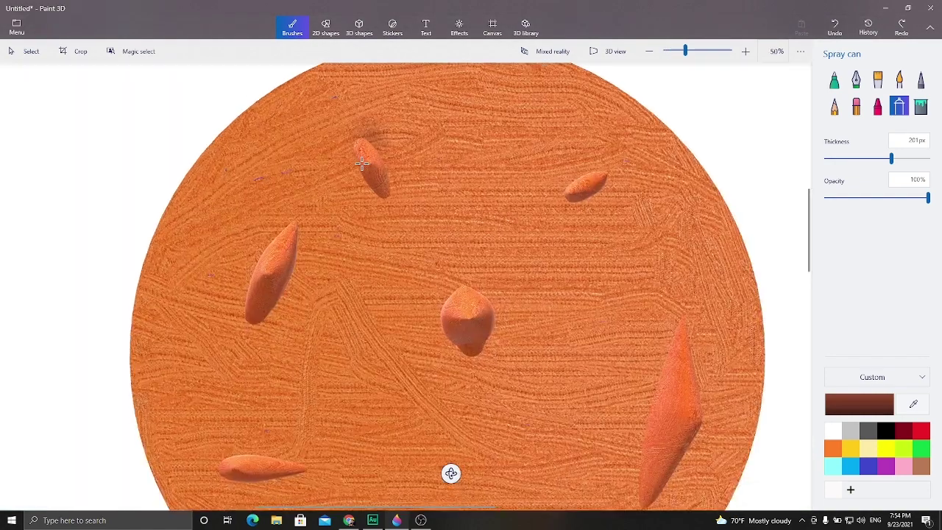
scroll(372, 185, up, 2)
drag(340, 194, 374, 211)
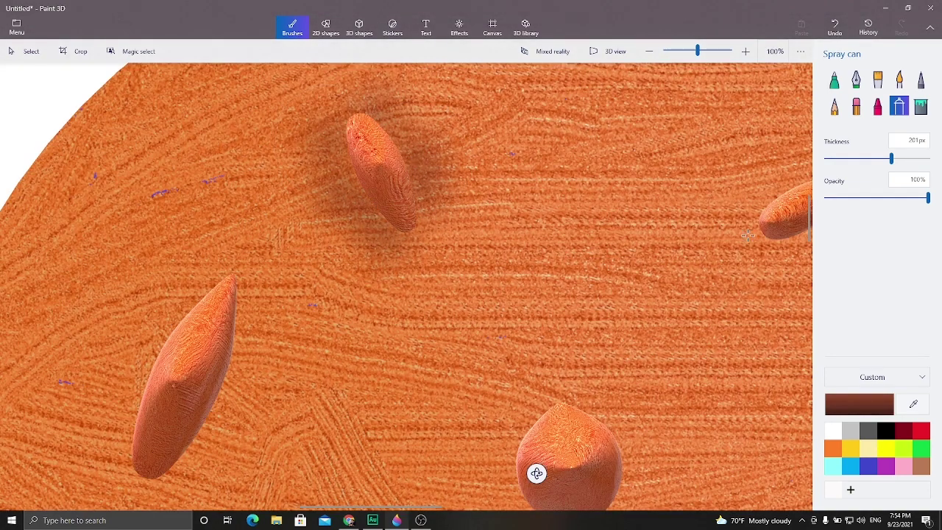
mouse_move(241, 291)
mouse_down()
mouse_move(146, 355)
mouse_move(184, 294)
mouse_up()
Spray shadows around the remaining seeds, including the upper and round ones
scroll(456, 382, down, 2)
scroll(681, 269, up, 5)
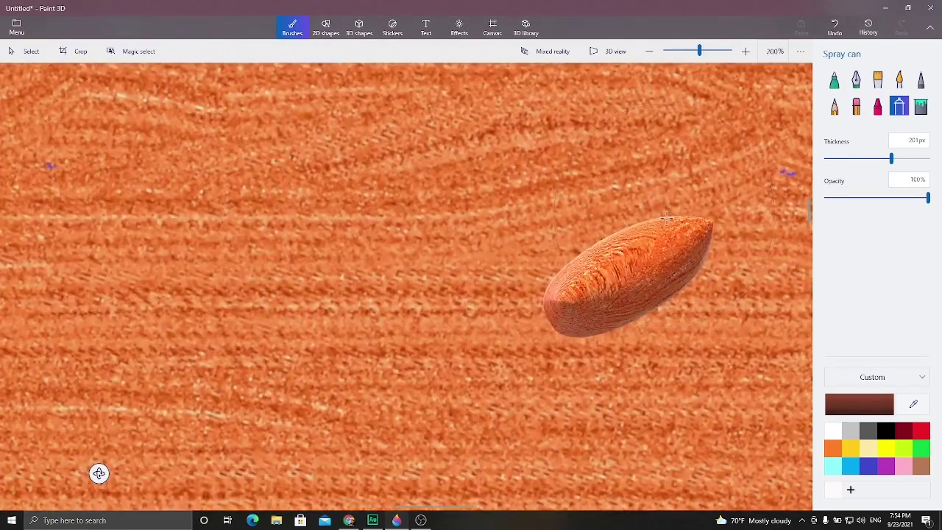
mouse_move(677, 184)
mouse_down()
mouse_move(534, 292)
mouse_move(560, 324)
mouse_up()
scroll(447, 471, down, 3)
scroll(406, 347, down, 3)
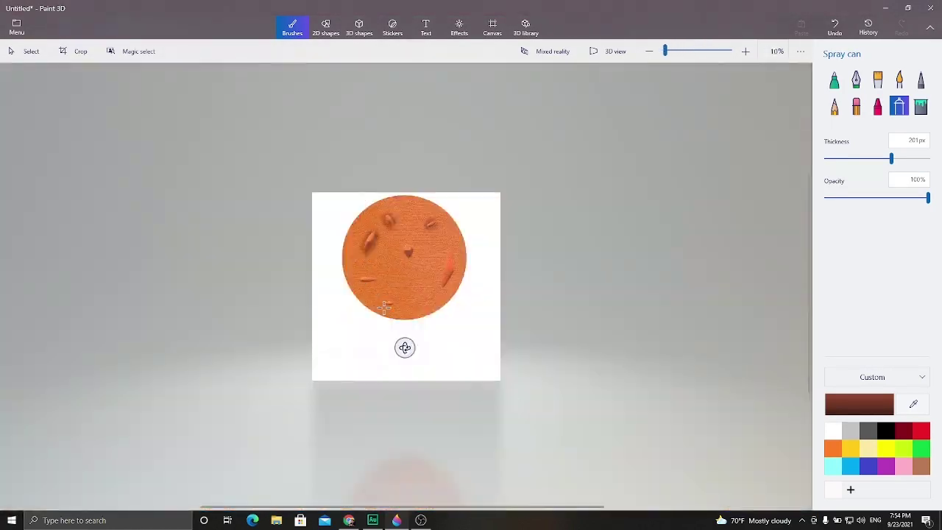
scroll(362, 308, up, 3)
mouse_move(363, 307)
mouse_down()
mouse_move(243, 323)
mouse_move(431, 313)
mouse_up()
scroll(431, 313, down, 2)
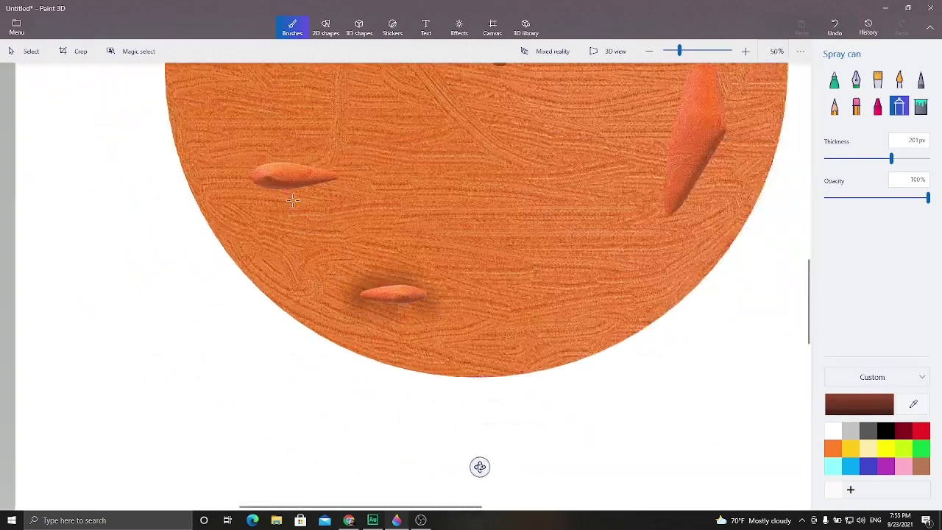
scroll(276, 111, up, 3)
mouse_move(276, 110)
mouse_down()
mouse_move(162, 169)
mouse_move(345, 220)
mouse_move(522, 145)
mouse_move(475, 309)
mouse_move(484, 423)
mouse_up()
scroll(533, 147, down, 3)
scroll(543, 150, down, 3)
scroll(416, 276, up, 3)
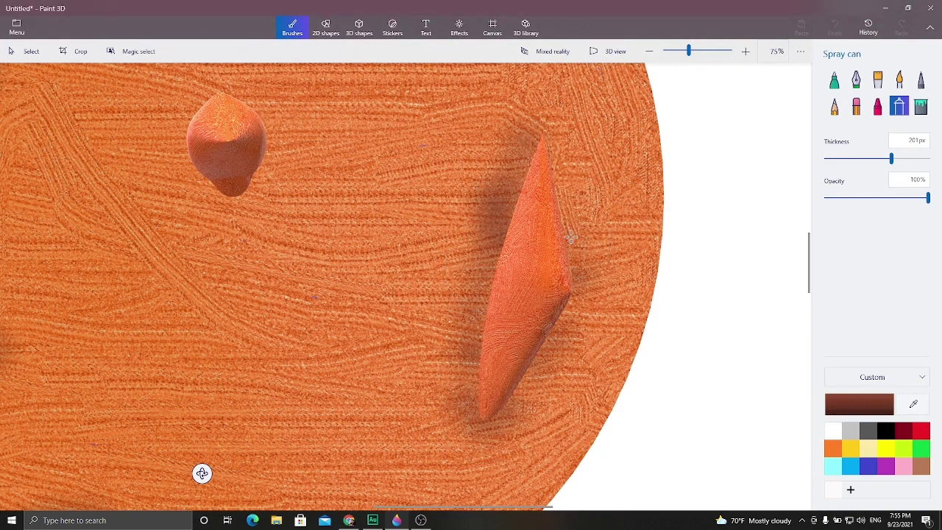
mouse_move(202, 93)
mouse_down()
mouse_move(195, 195)
mouse_move(261, 165)
mouse_up()
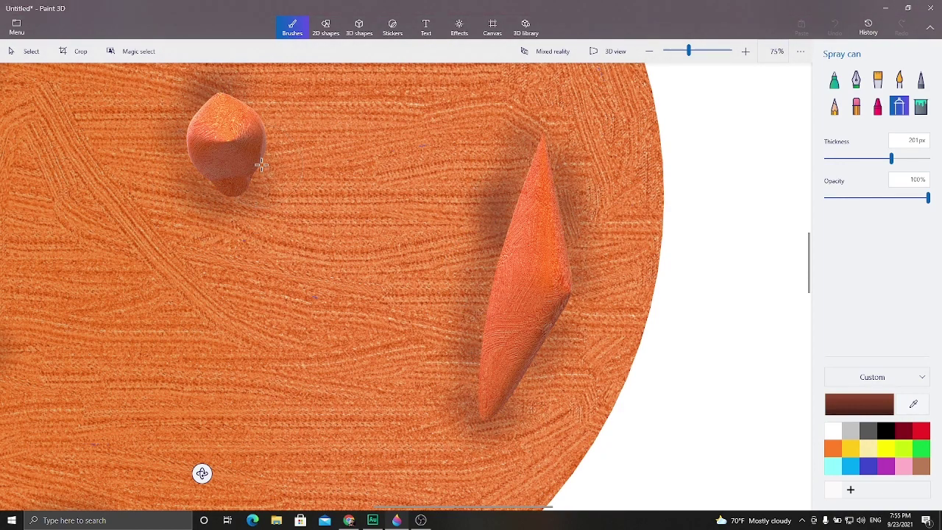
scroll(286, 193, down, 5)
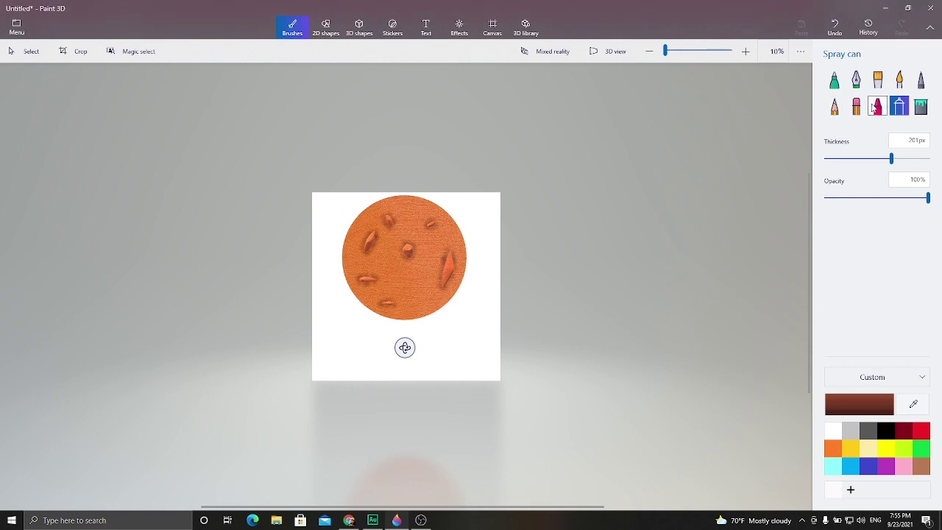
Switch back to the Oil brush with a light orange-tan custom colour
click(877, 79)
click(846, 404)
click(386, 326)
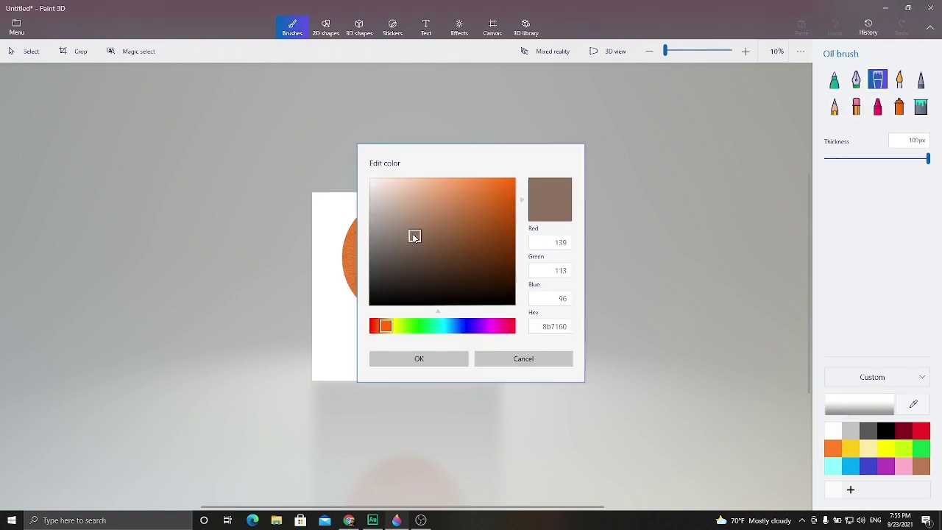
drag(412, 235, 447, 181)
click(419, 358)
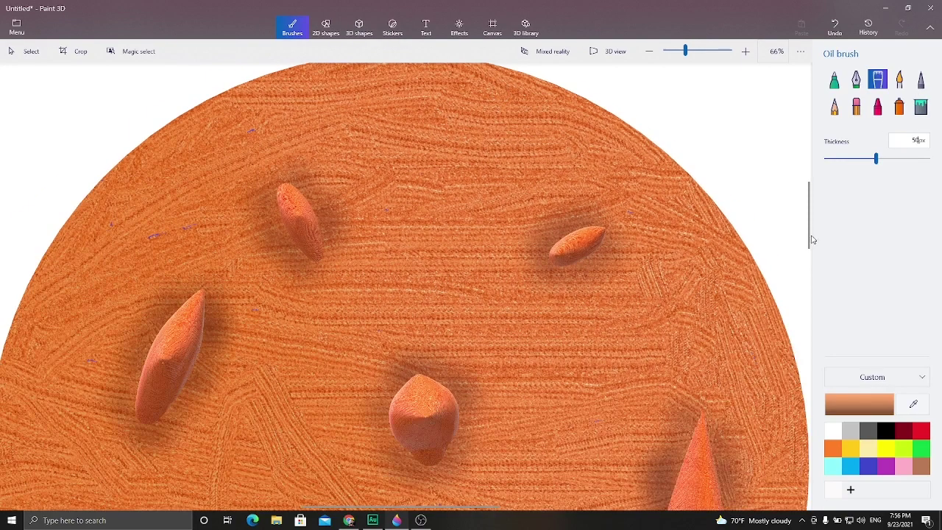
Set the brush to 50px and paint a winding pale path down from the circle's top
drag(813, 240, 813, 230)
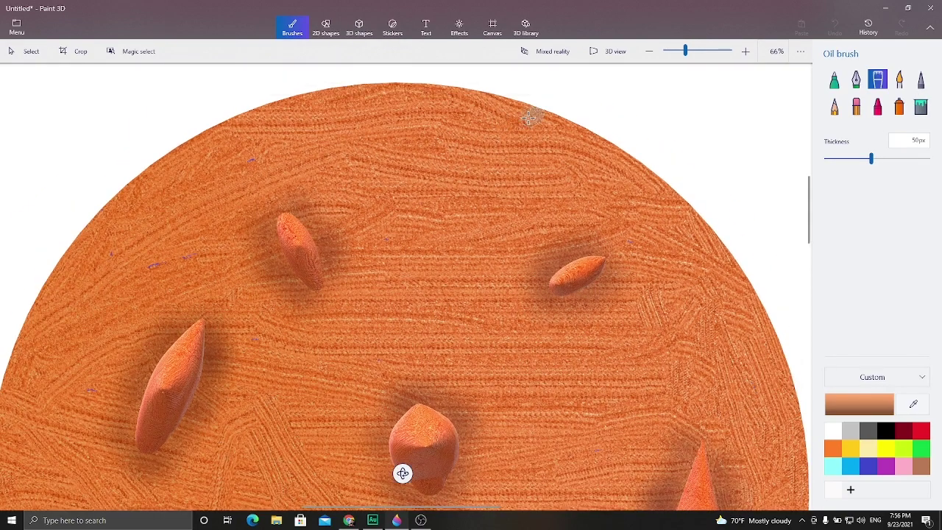
scroll(531, 312, up, 1)
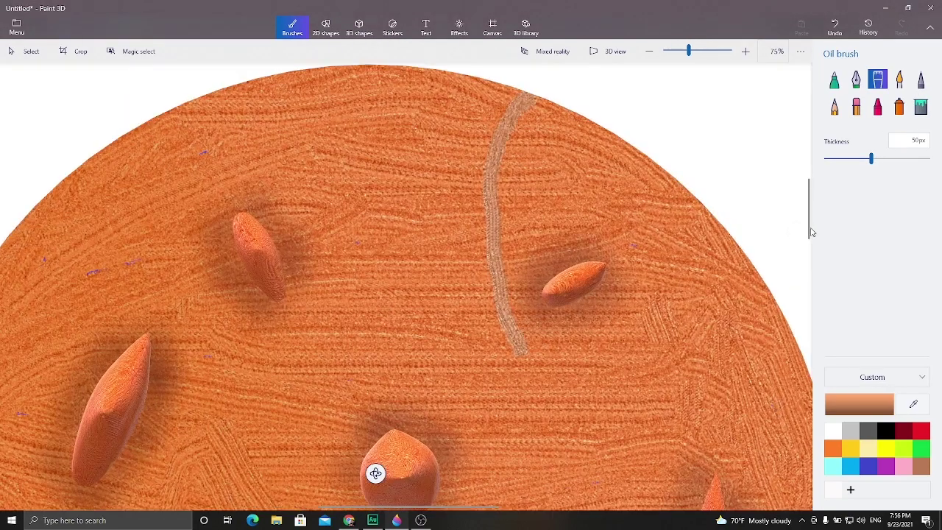
drag(810, 228, 807, 270)
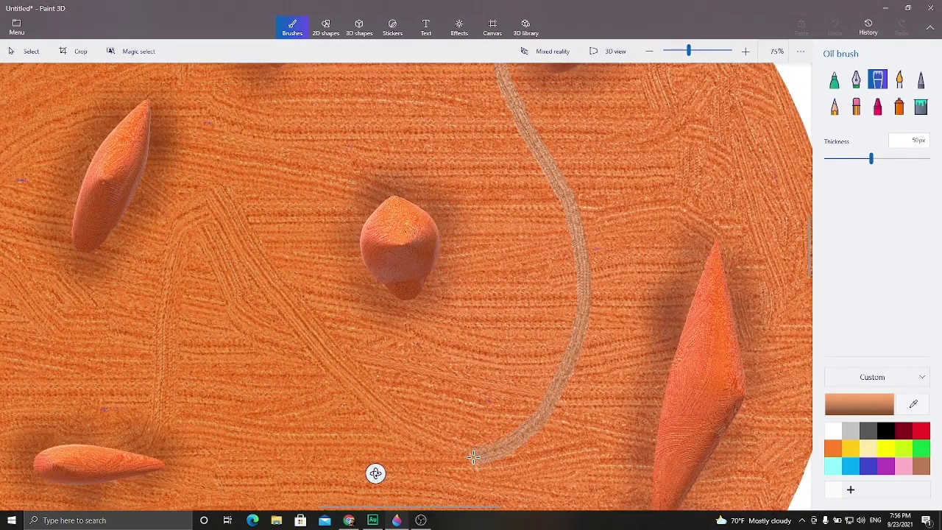
scroll(484, 129, down, 5)
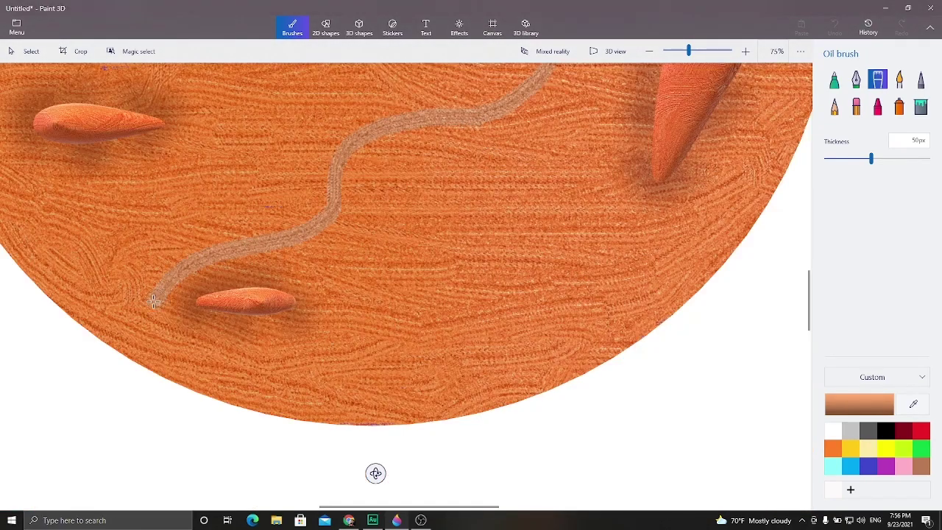
mouse_move(809, 290)
mouse_down()
mouse_move(820, 178)
mouse_move(810, 219)
mouse_up()
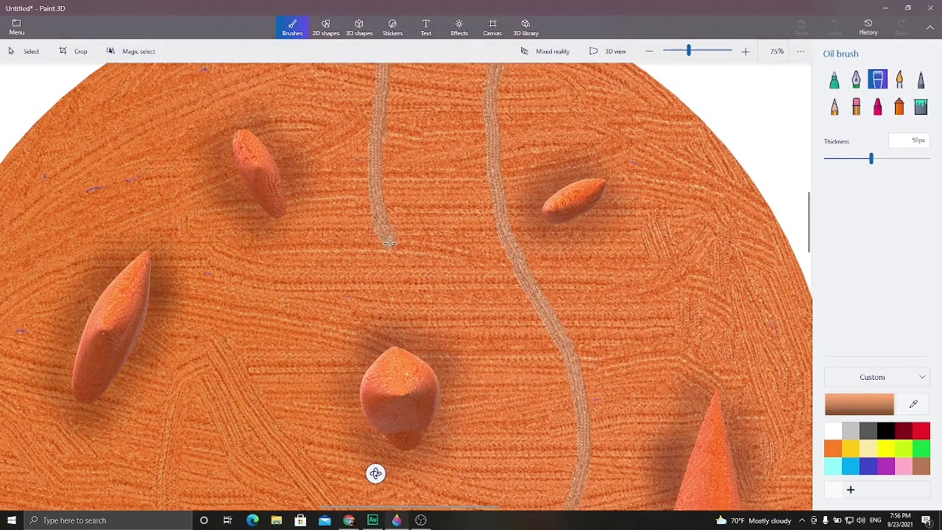
drag(322, 386, 315, 399)
key(ctrl+z)
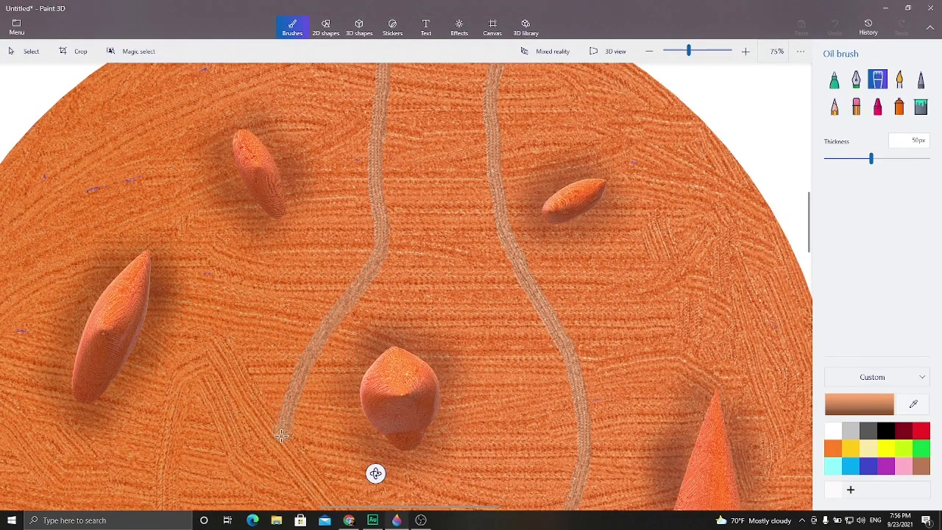
scroll(282, 436, down, 3)
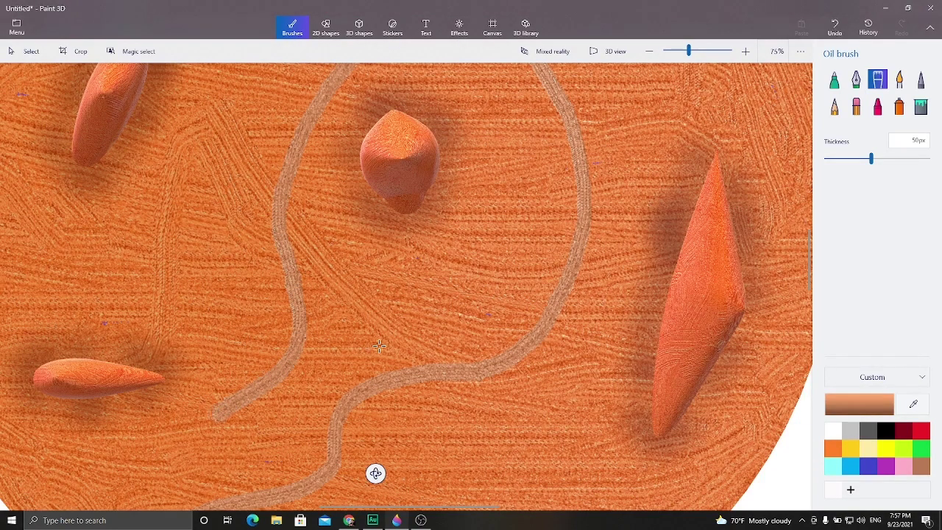
scroll(379, 346, down, 2)
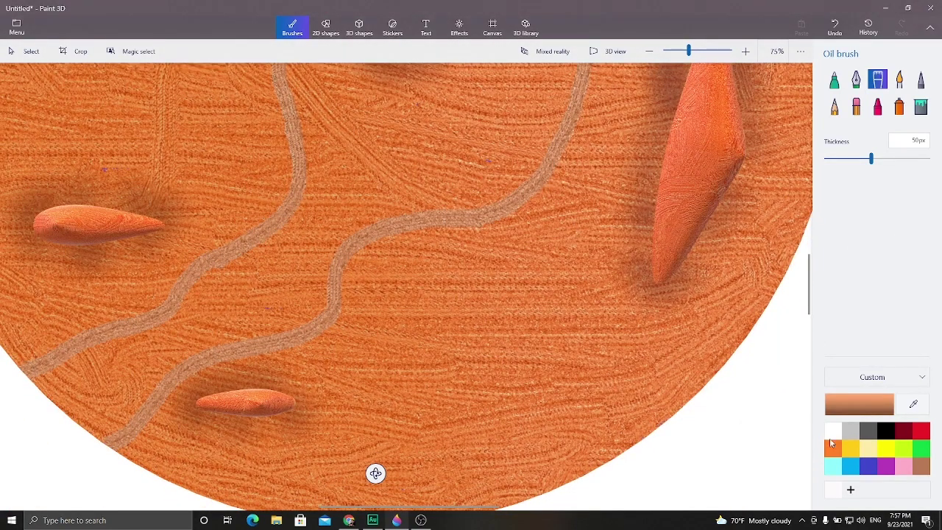
drag(809, 257, 809, 231)
drag(529, 73, 559, 150)
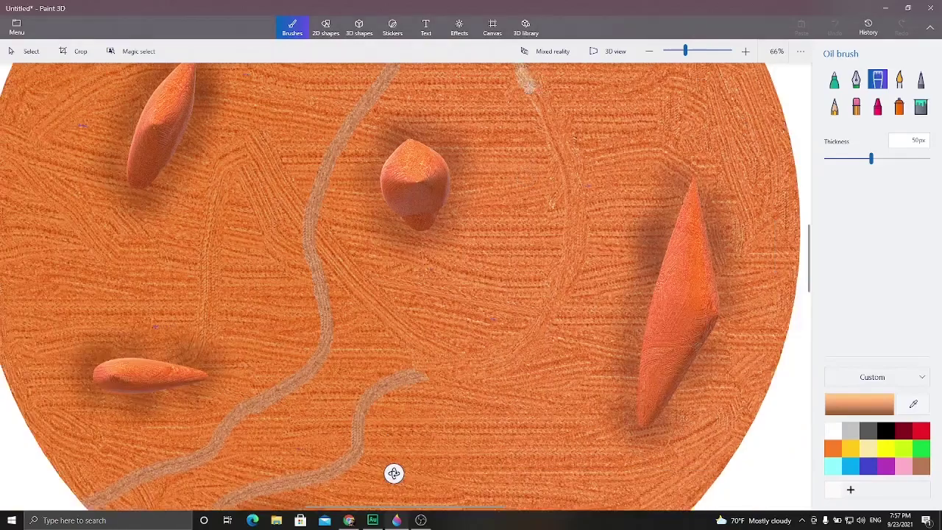
Try lighter peach brush colours, undo the test stroke and settle on a light peach
click(913, 403)
click(473, 182)
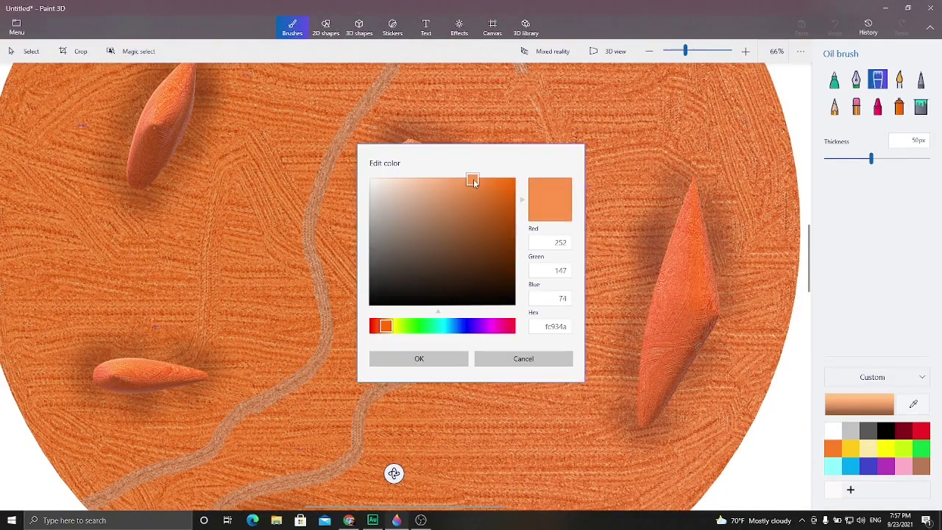
click(523, 71)
drag(527, 83, 529, 120)
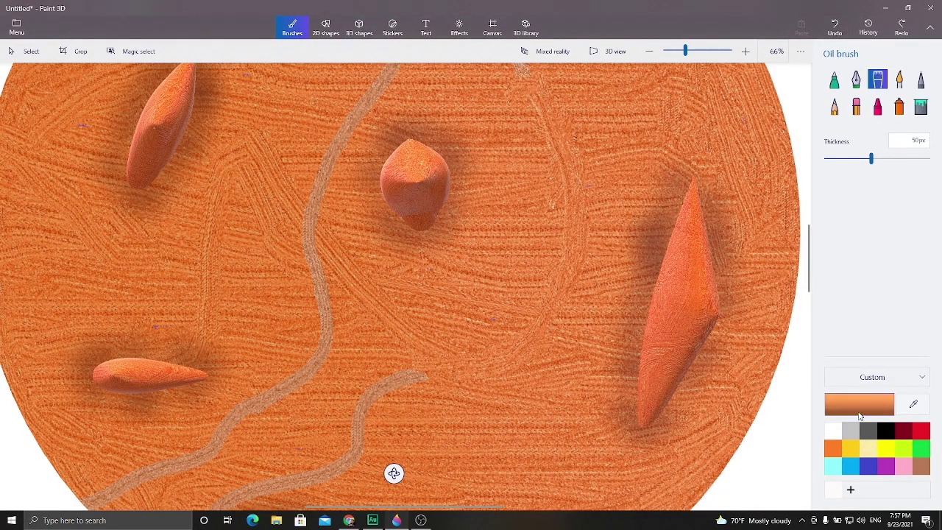
click(860, 412)
click(437, 175)
click(525, 70)
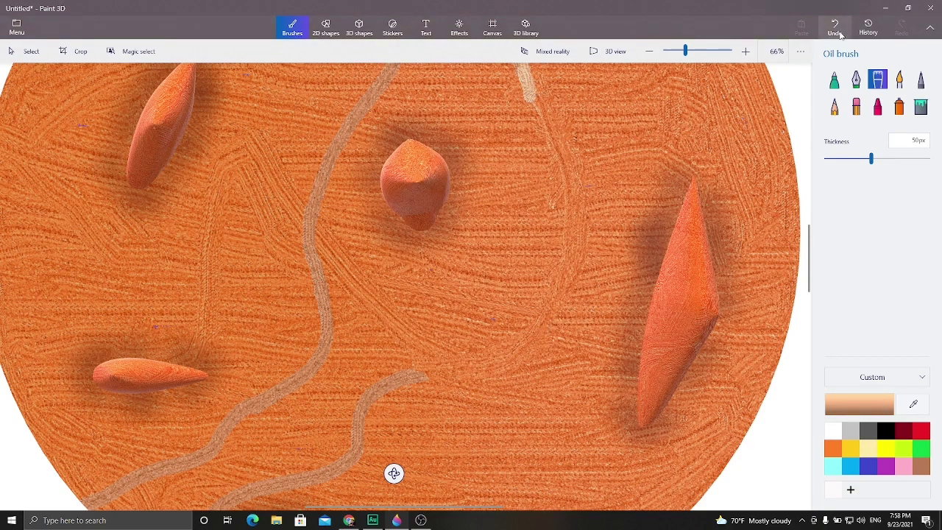
click(835, 30)
click(859, 404)
click(447, 195)
click(524, 70)
Retrace the right path and the lower-left path in the light peach
mouse_move(526, 68)
mouse_down()
mouse_move(508, 278)
mouse_move(401, 379)
mouse_up()
scroll(590, 194, up, 5)
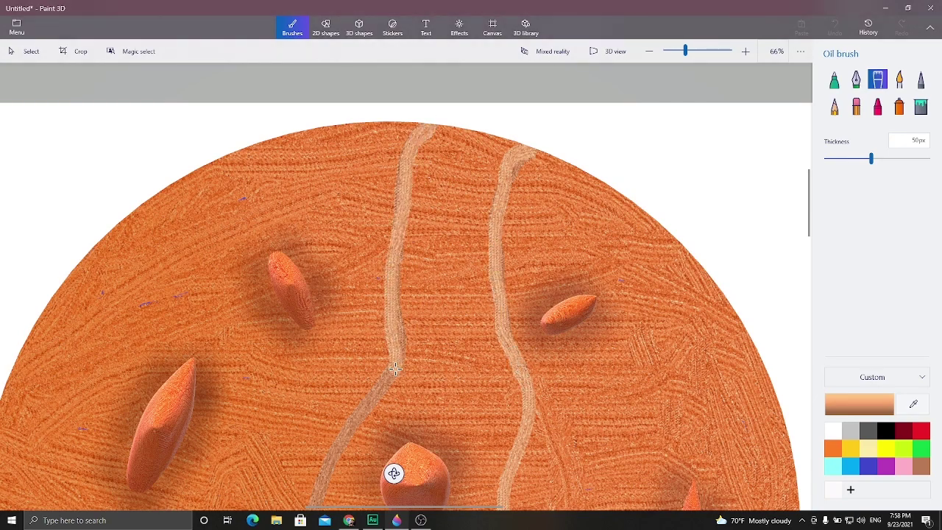
scroll(395, 369, down, 3)
scroll(308, 363, down, 4)
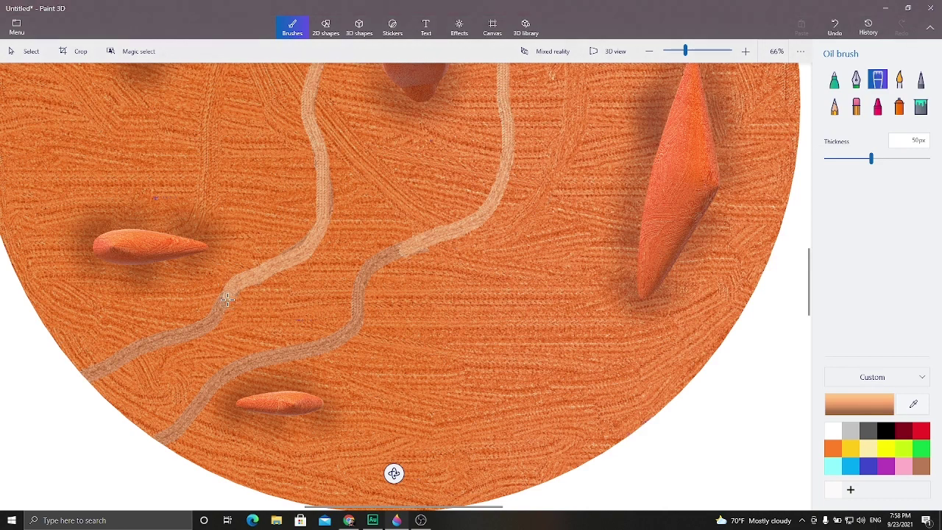
drag(228, 298, 80, 372)
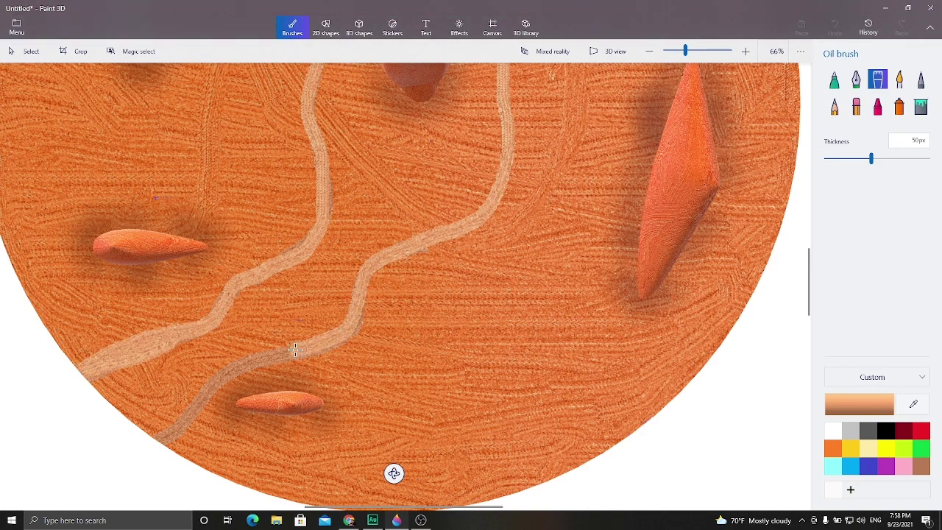
ctrl+scroll(191, 410, down, 3)
ctrl+scroll(406, 225, up, 2)
Set the Spray can brush to a light peach colour
click(898, 107)
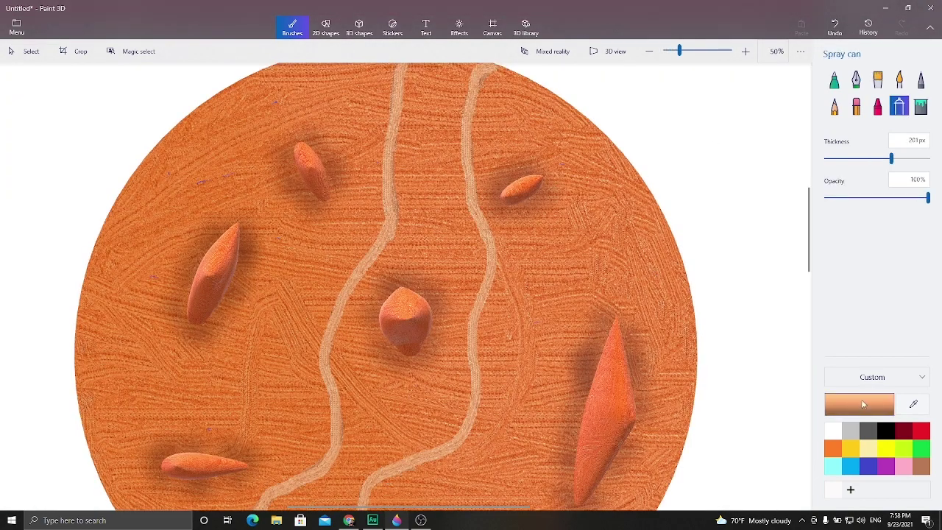
click(913, 403)
click(426, 179)
key(Return)
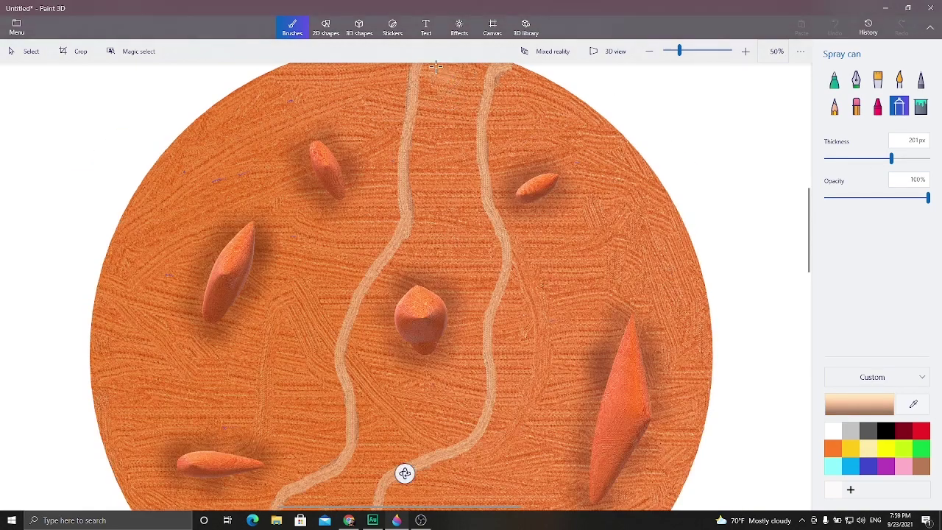
Spray peach between the two paths from top to bottom to form one pale band
drag(425, 98, 414, 169)
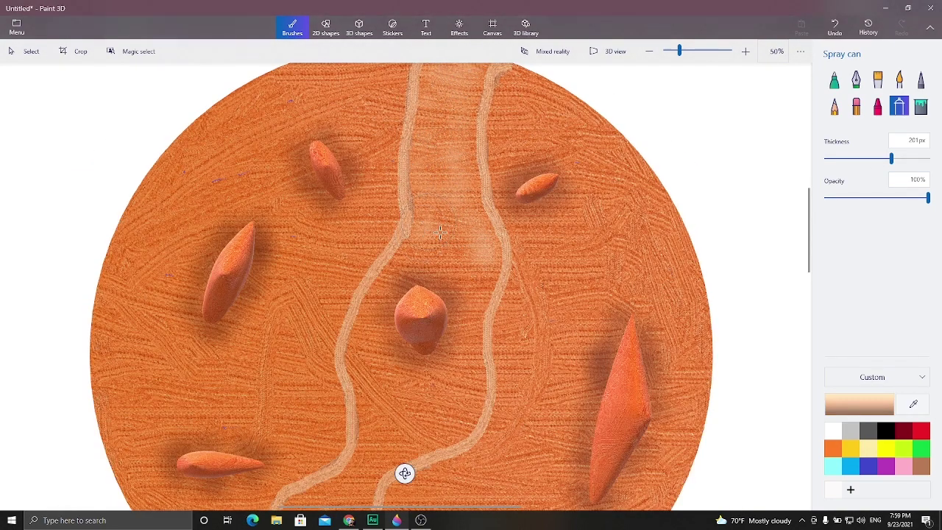
drag(481, 286, 402, 365)
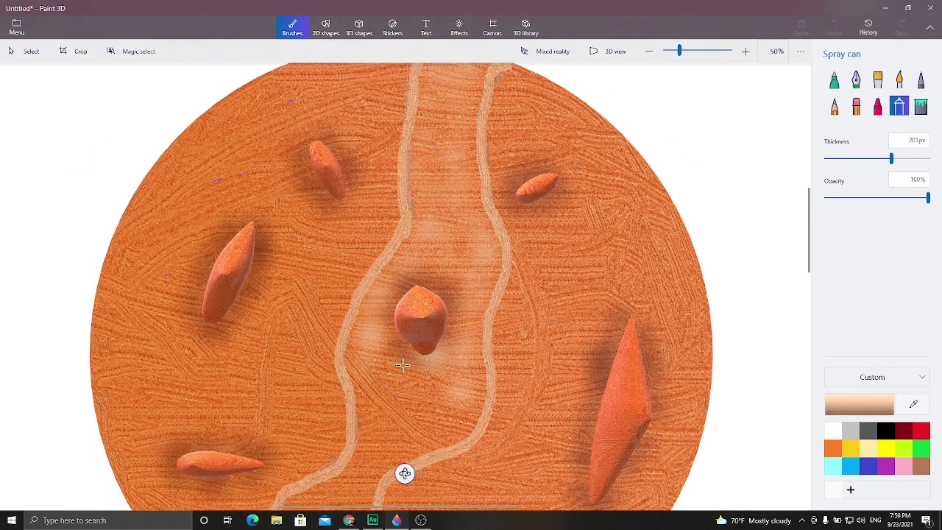
drag(364, 410, 412, 427)
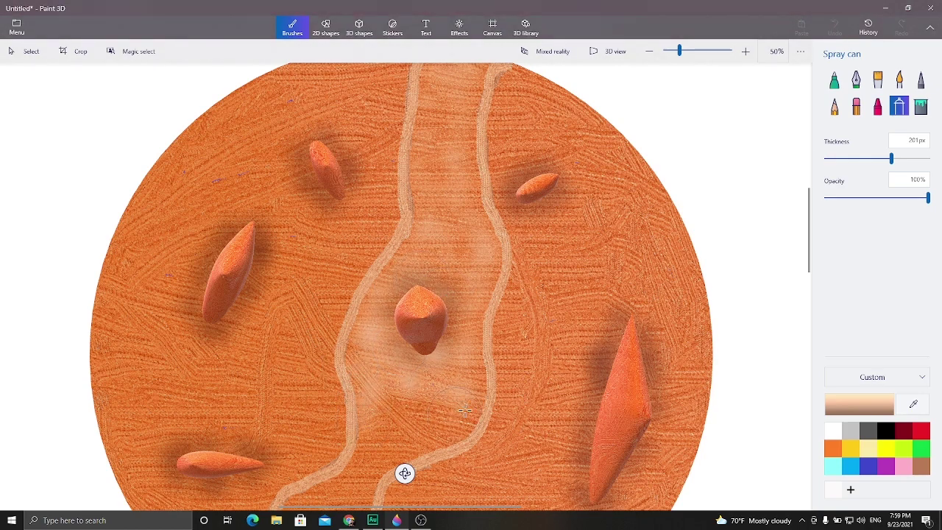
ctrl+scroll(781, 237, down, 3)
ctrl+scroll(412, 431, up, 3)
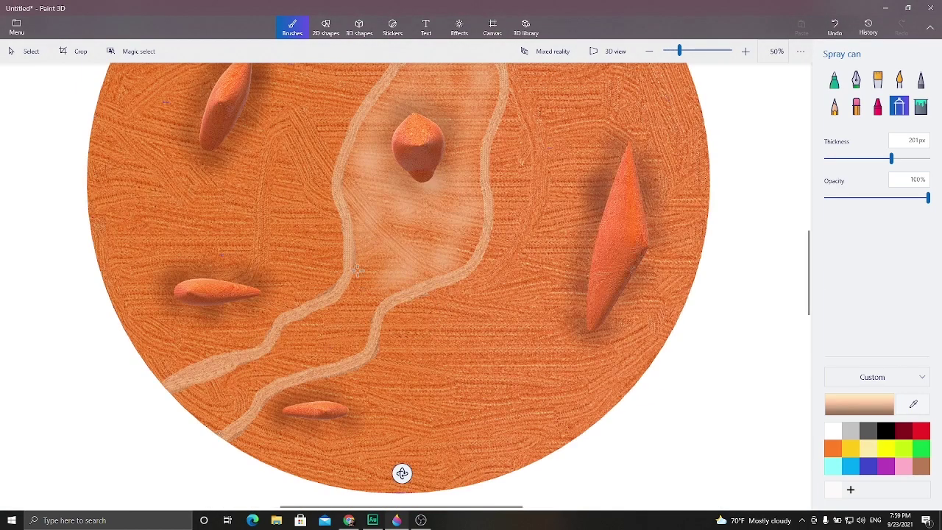
mouse_move(361, 282)
mouse_down()
mouse_move(309, 346)
mouse_move(368, 309)
mouse_up()
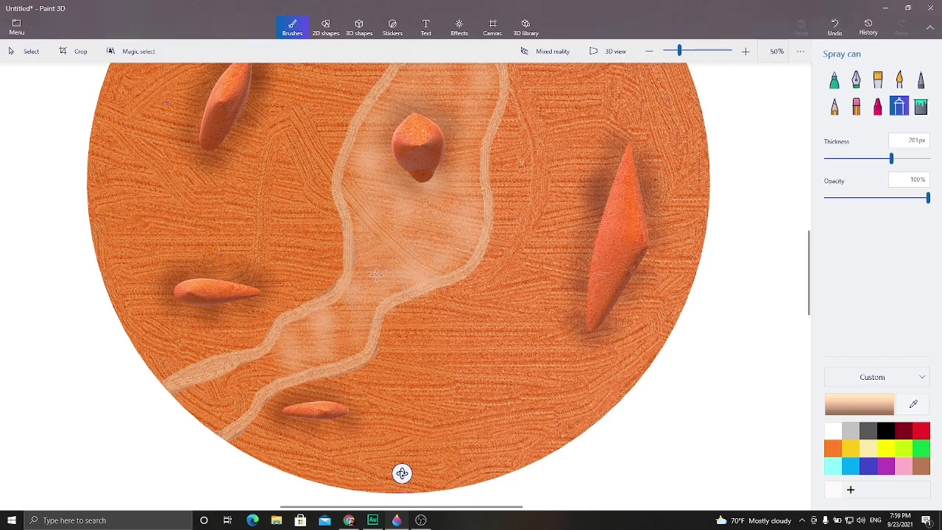
drag(376, 275, 312, 316)
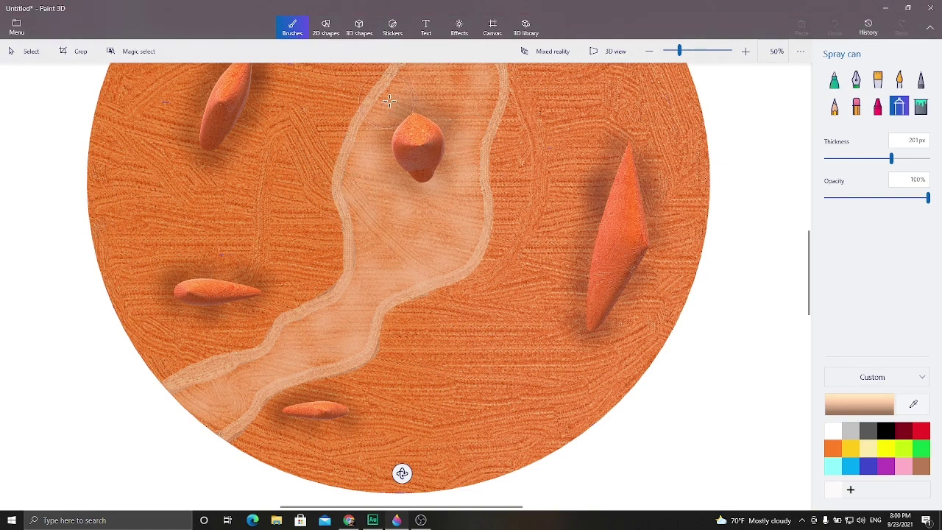
drag(390, 101, 469, 111)
scroll(482, 261, up, 3)
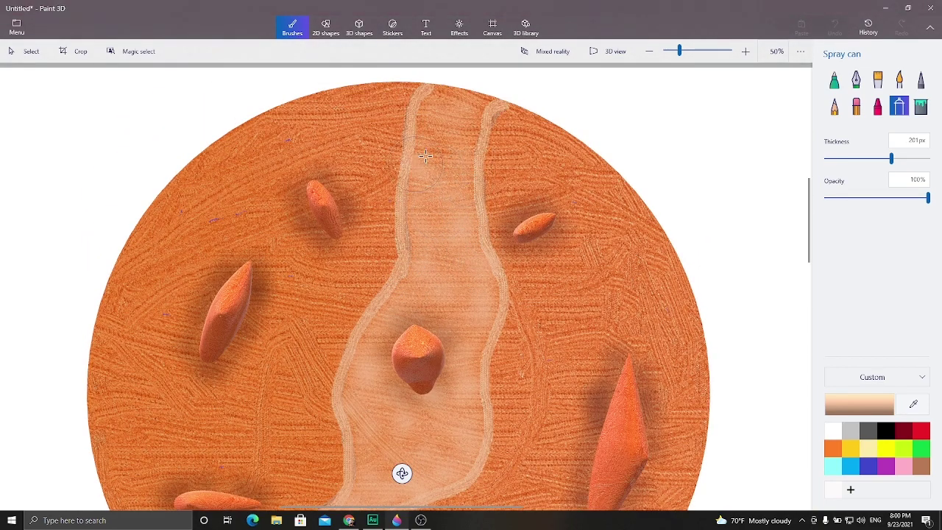
ctrl+scroll(630, 229, down, 5)
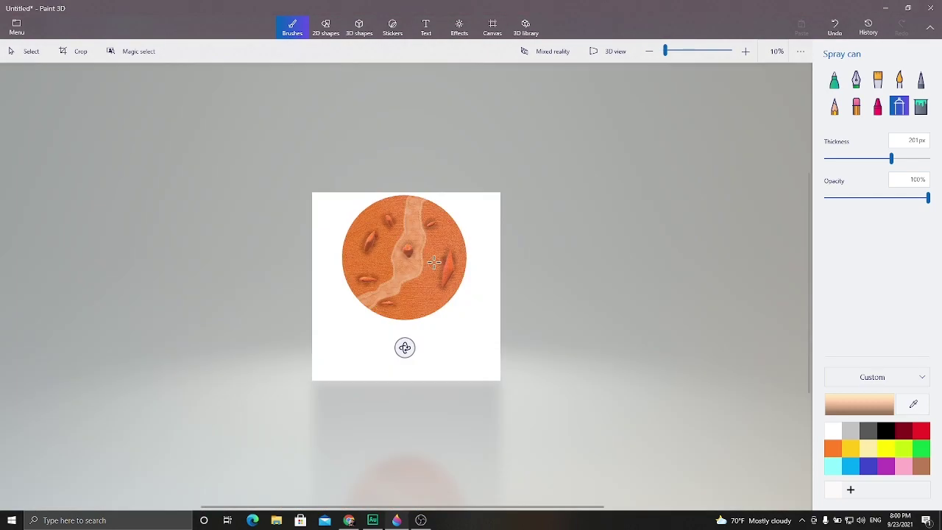
Select the bowl, tilt it to inspect from the side and above, then undo the rotation
click(493, 28)
click(404, 257)
drag(404, 361, 532, 55)
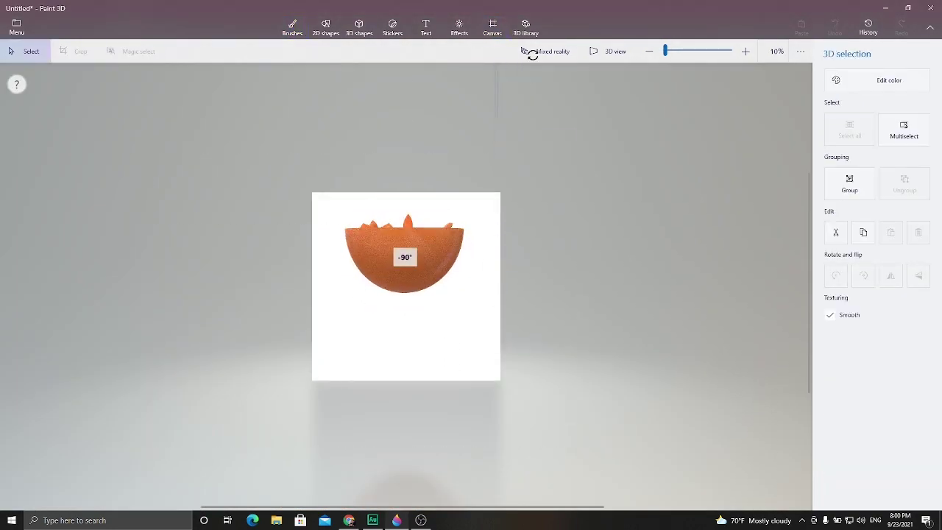
ctrl+scroll(416, 154, up, 3)
click(414, 206)
click(492, 27)
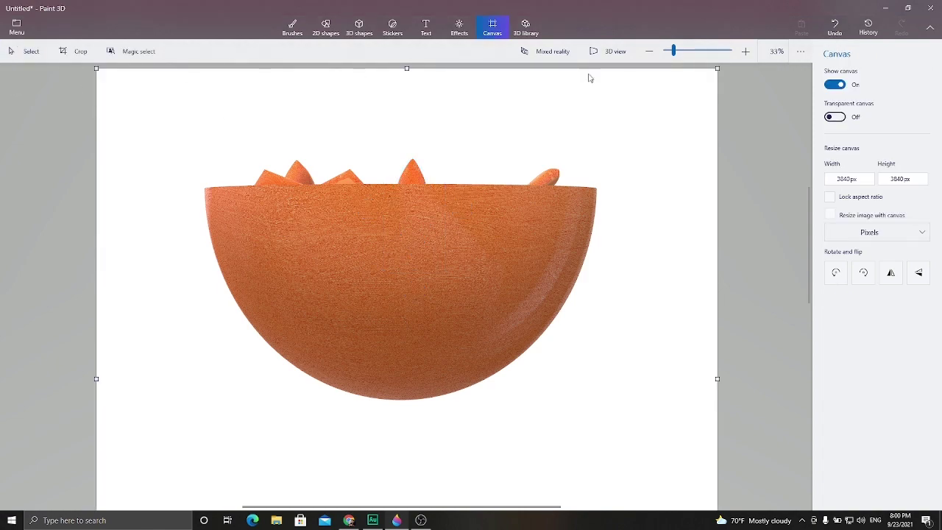
click(515, 242)
drag(652, 288, 507, 259)
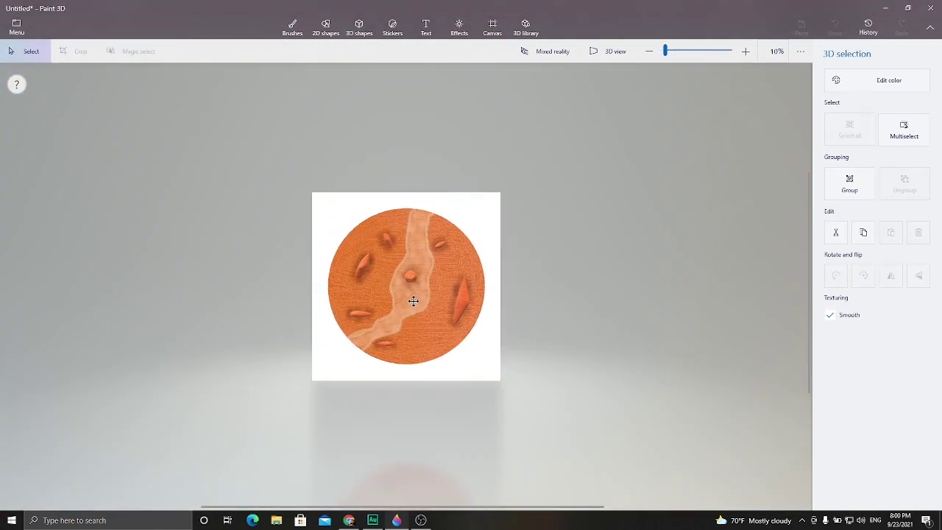
key(ctrl+z)
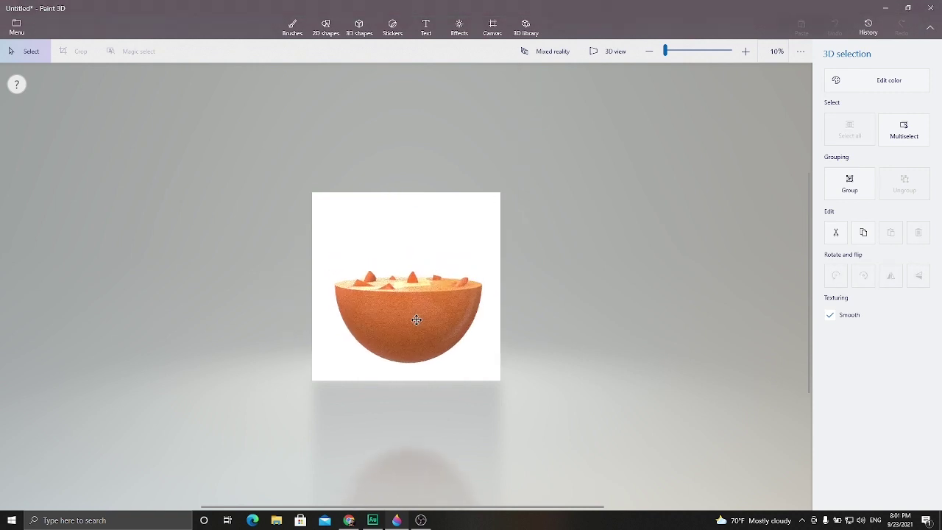
Translate 'قمر اصطناعي' in Google Translate and copy the English word for satellite
click(349, 520)
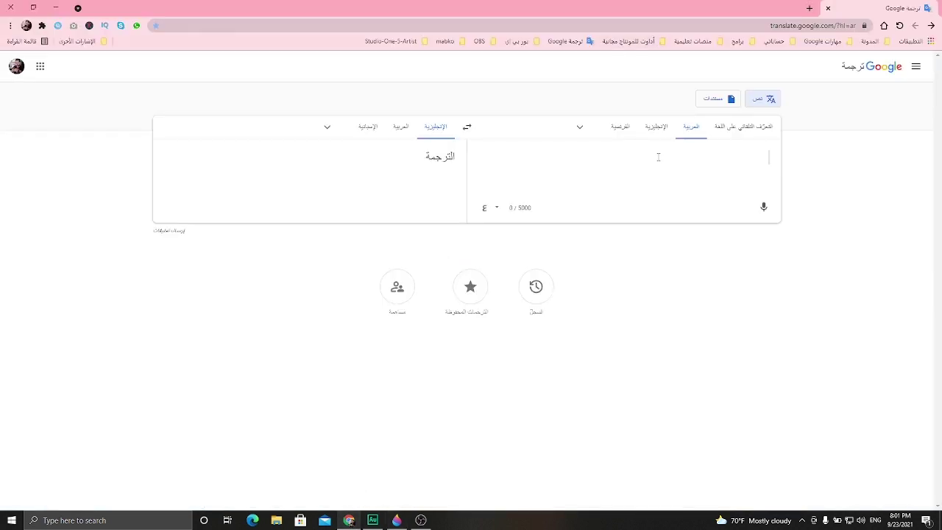
key(alt+shift)
text(قمر )
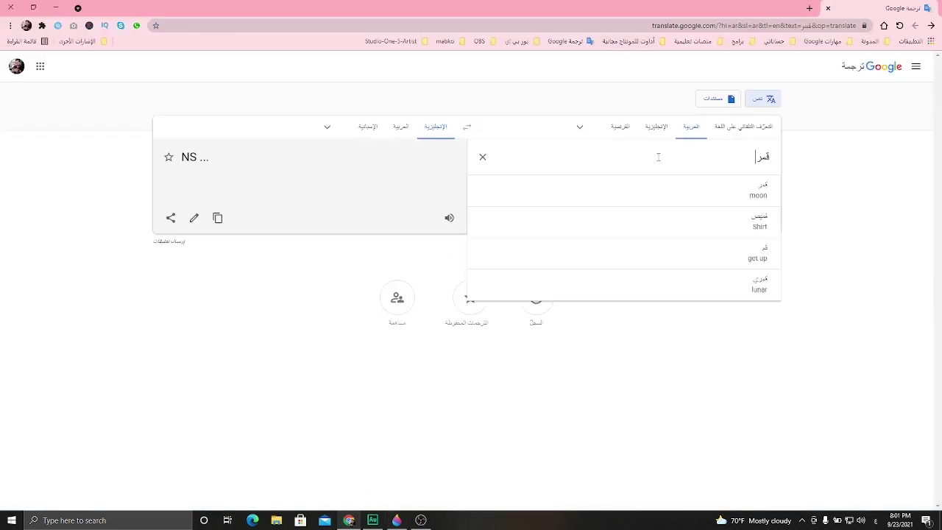
text(اصطناعي)
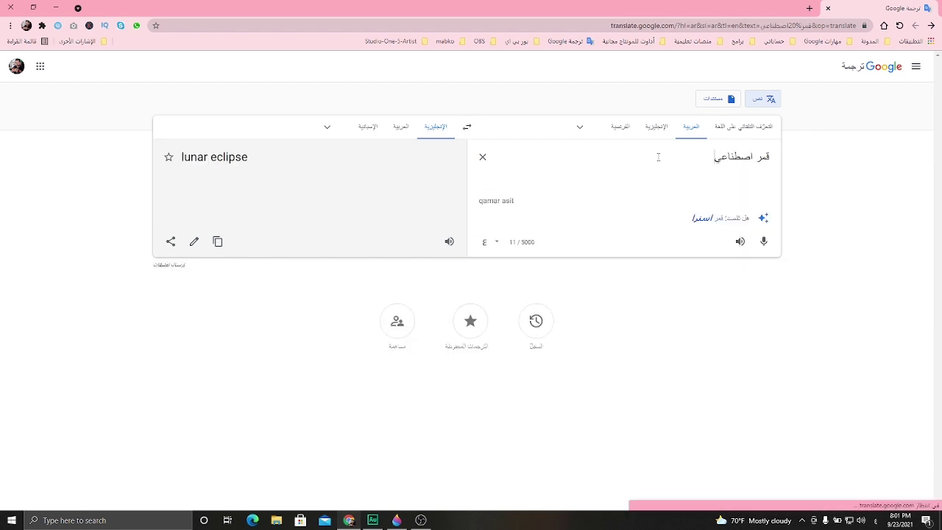
click(218, 218)
click(396, 520)
Insert the Satellite model from the 3D library, tilt it diagonally and push it deeper
click(525, 27)
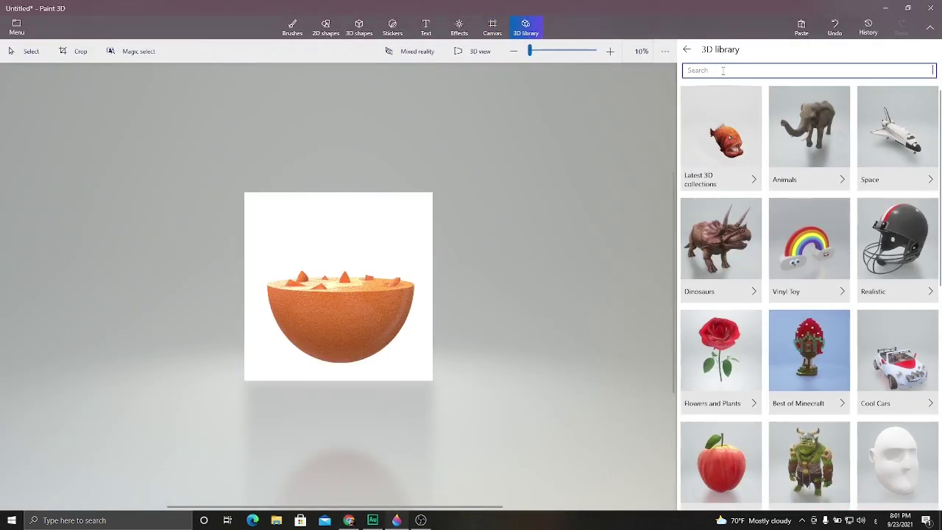
click(717, 82)
key(Return)
click(721, 239)
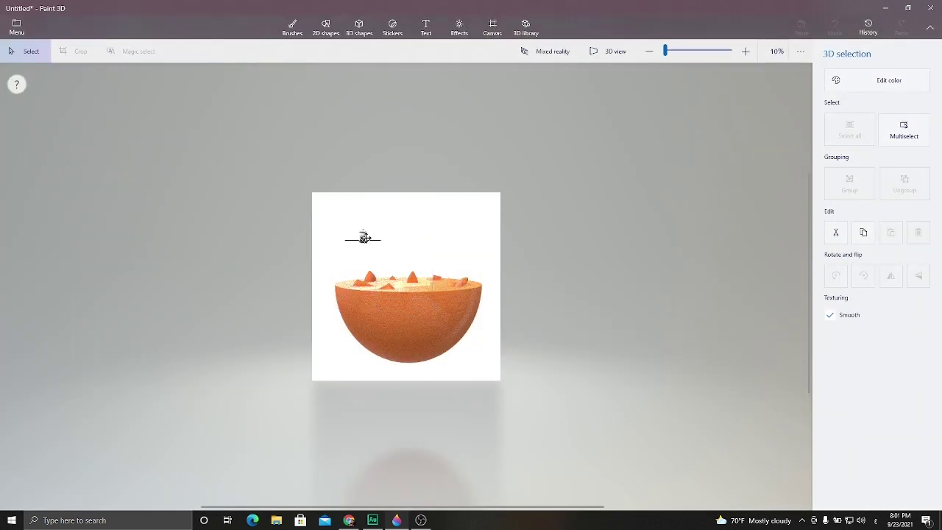
drag(401, 267, 437, 267)
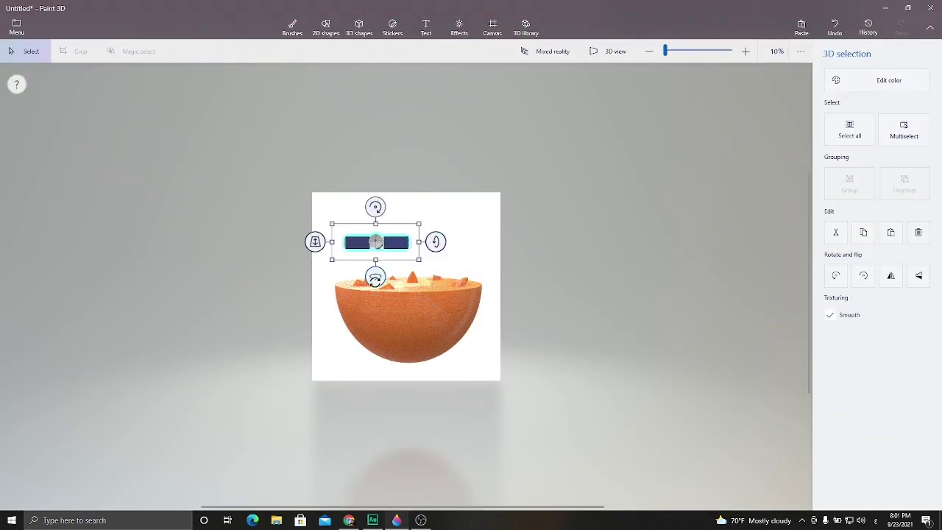
mouse_move(374, 273)
mouse_down()
mouse_move(394, 295)
mouse_move(333, 253)
mouse_up()
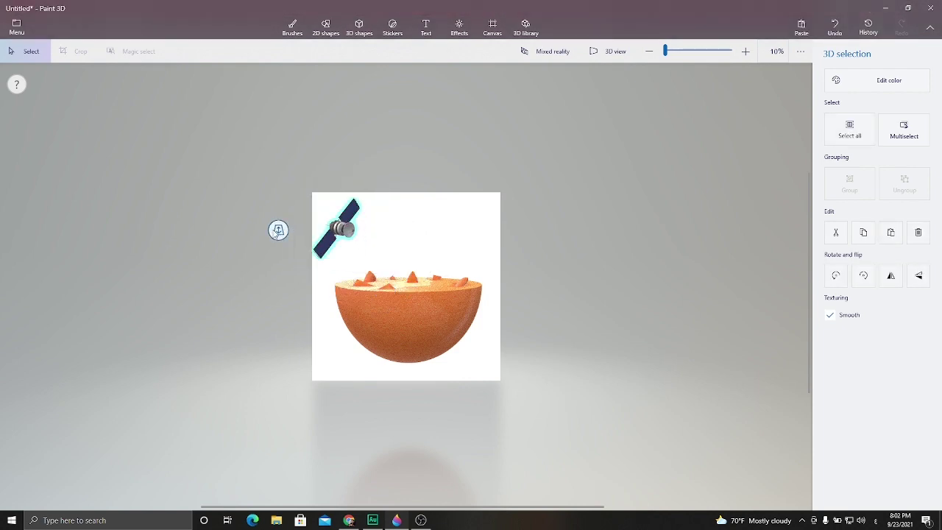
drag(285, 227, 285, 230)
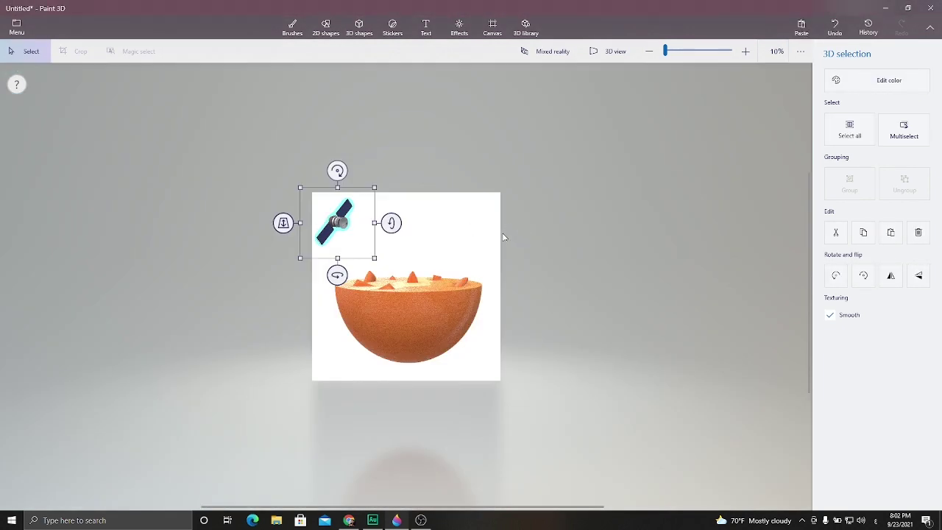
Translate 'كواكب' and copy the English word 'planets'
click(492, 28)
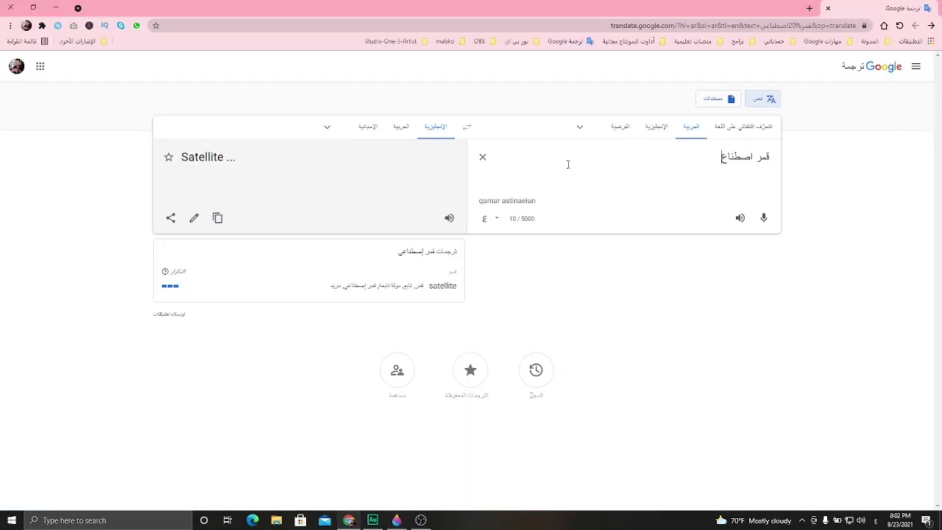
key(ctrl+a)
text(كوا)
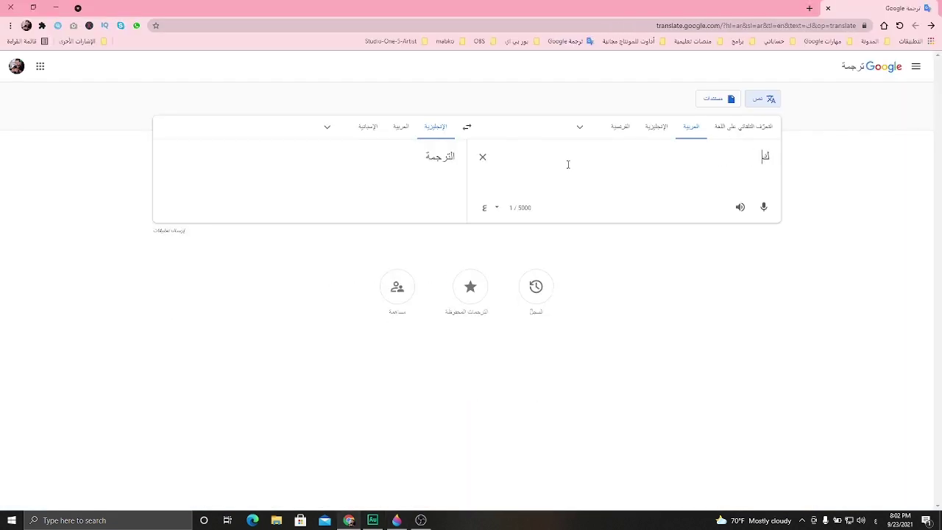
text(كب)
click(217, 218)
Search the 3D library for 'planet', then insert the Gas Planet, shrink it and set its depth
click(397, 520)
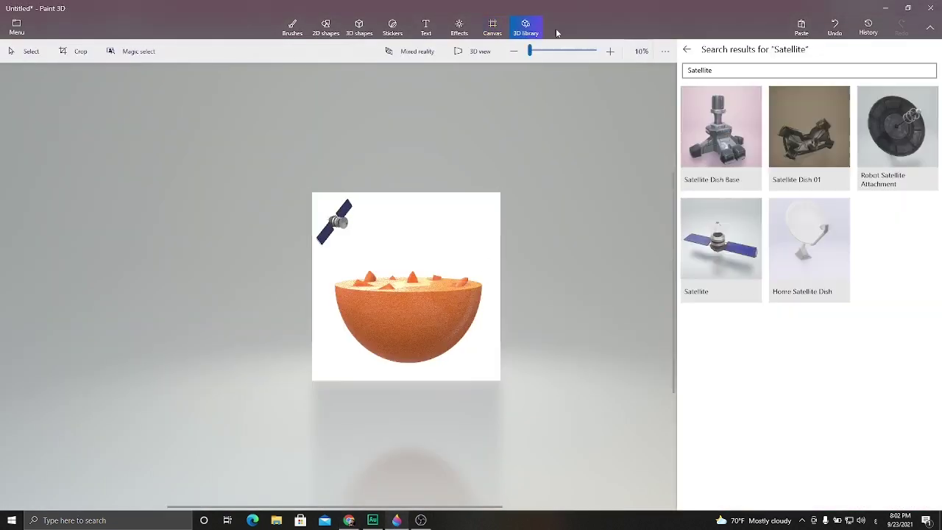
key(ctrl+a)
text(planet)
key(Return)
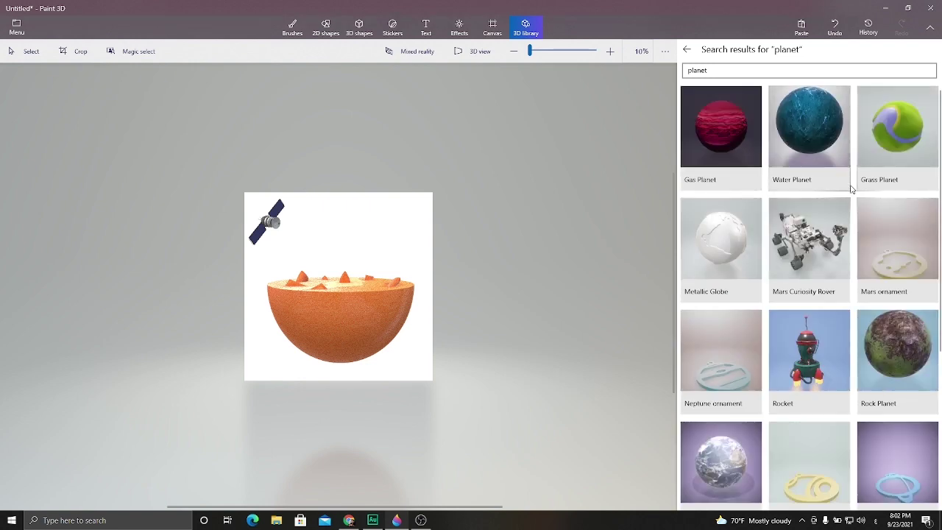
click(728, 144)
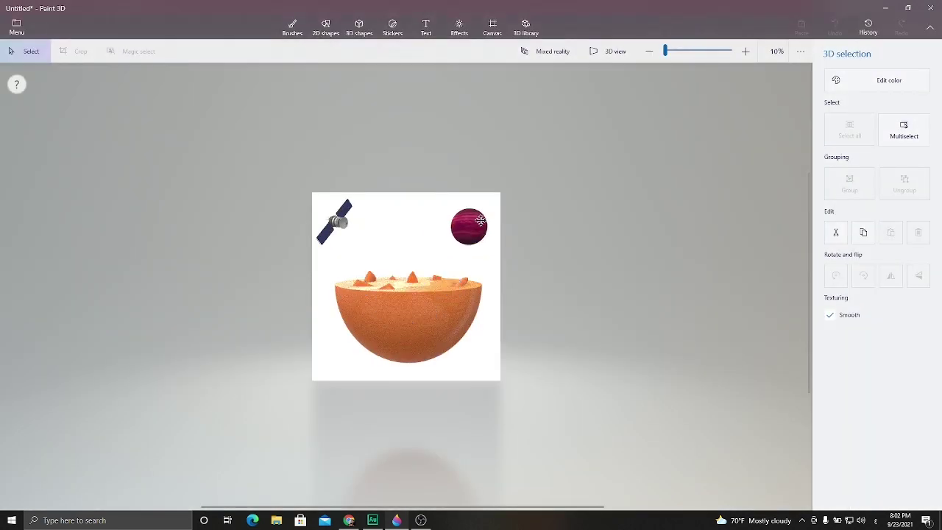
drag(461, 234, 457, 227)
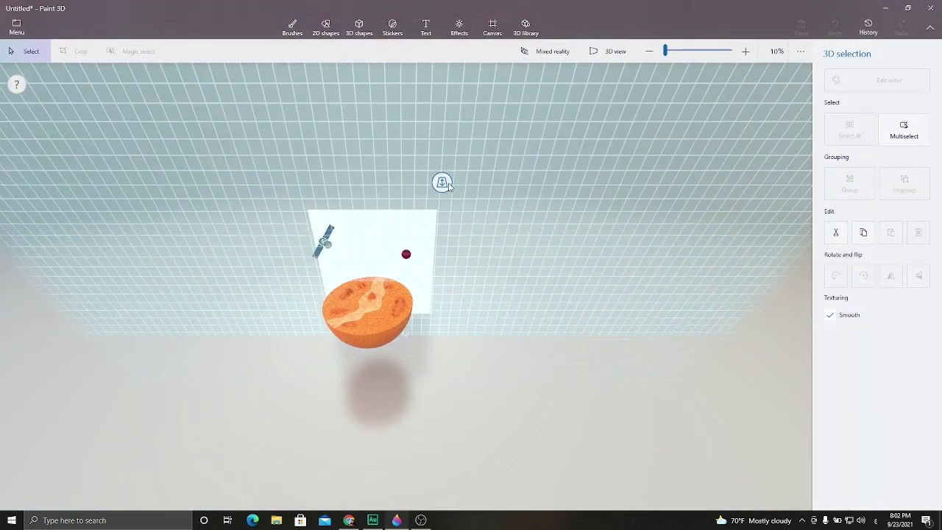
key(ctrl+shift+m)
mouse_move(454, 190)
mouse_down()
mouse_move(471, 217)
mouse_move(461, 221)
mouse_up()
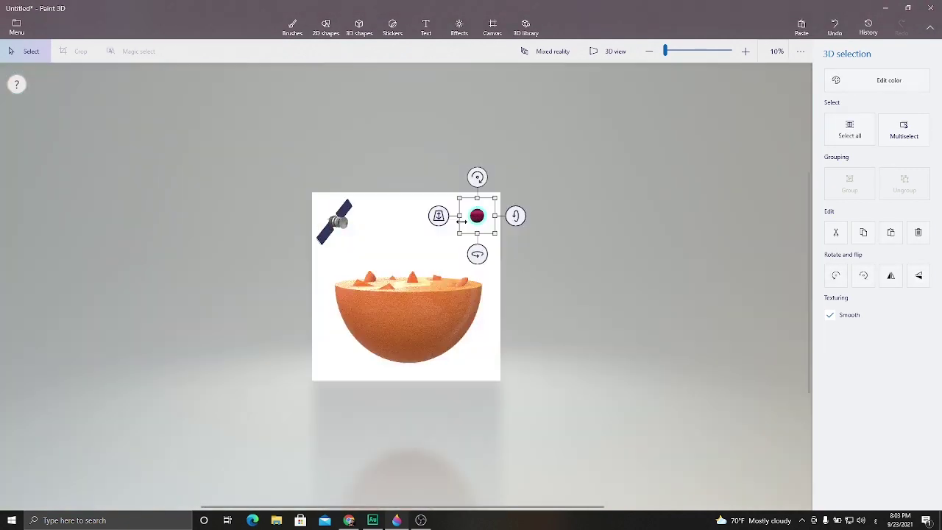
Insert the Rock Planet, shrink it and place it beside the gas planet
click(492, 28)
click(525, 28)
click(897, 350)
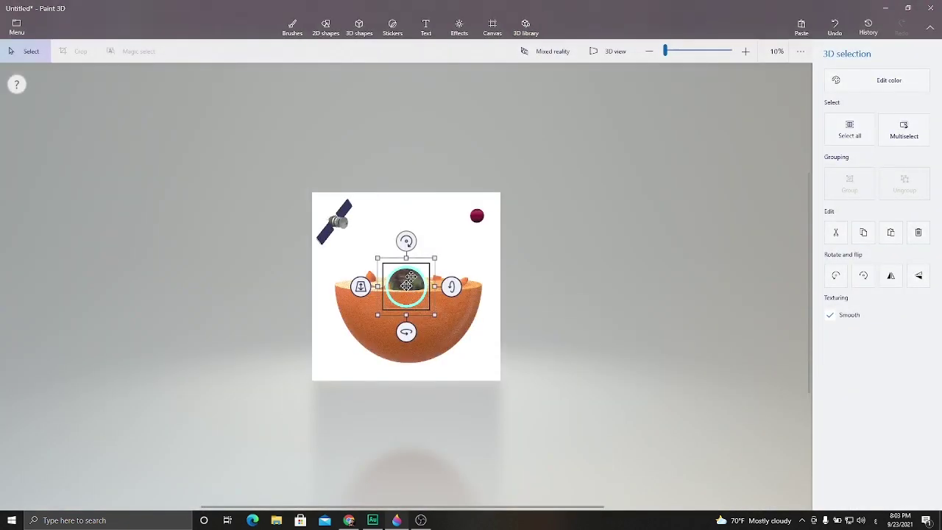
drag(452, 195, 420, 202)
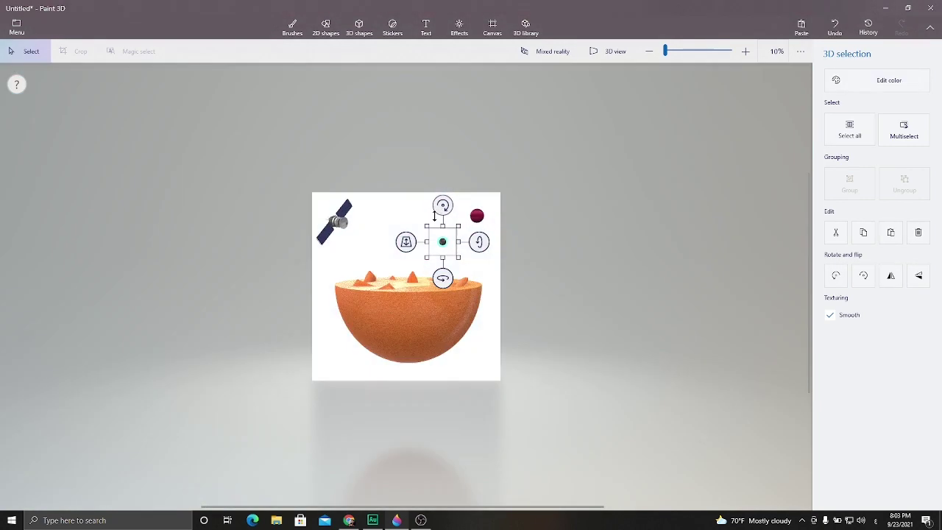
mouse_move(441, 242)
mouse_down()
mouse_move(460, 227)
mouse_move(425, 234)
mouse_move(425, 243)
mouse_up()
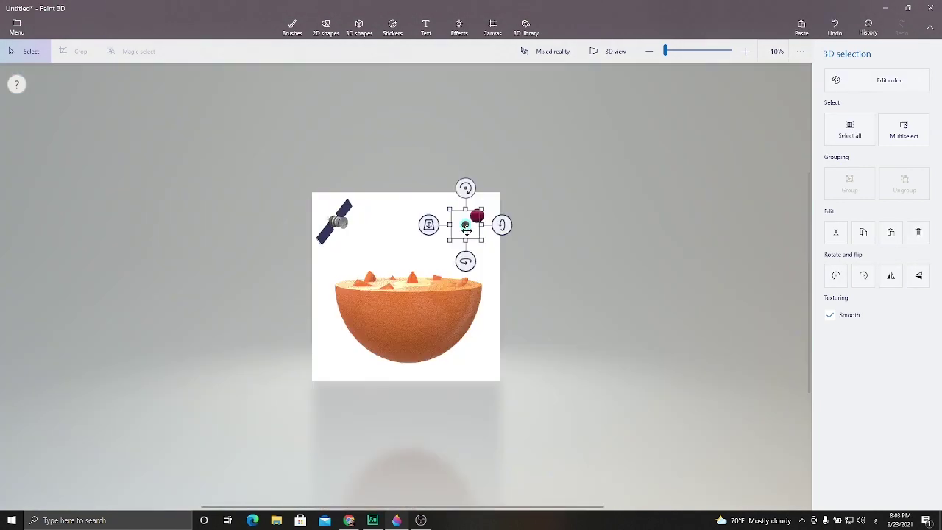
Insert the Earth model and nudge it into place among the other planets
click(525, 28)
scroll(736, 295, down, 3)
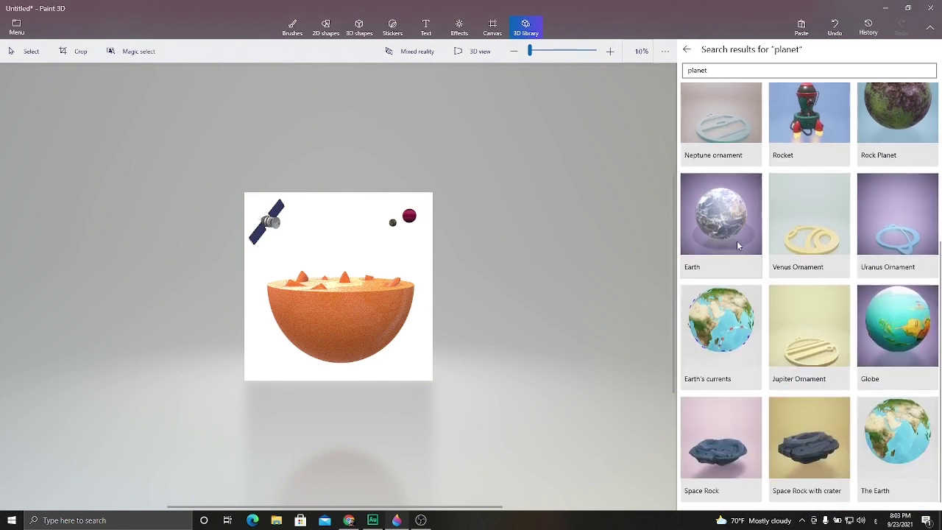
click(725, 221)
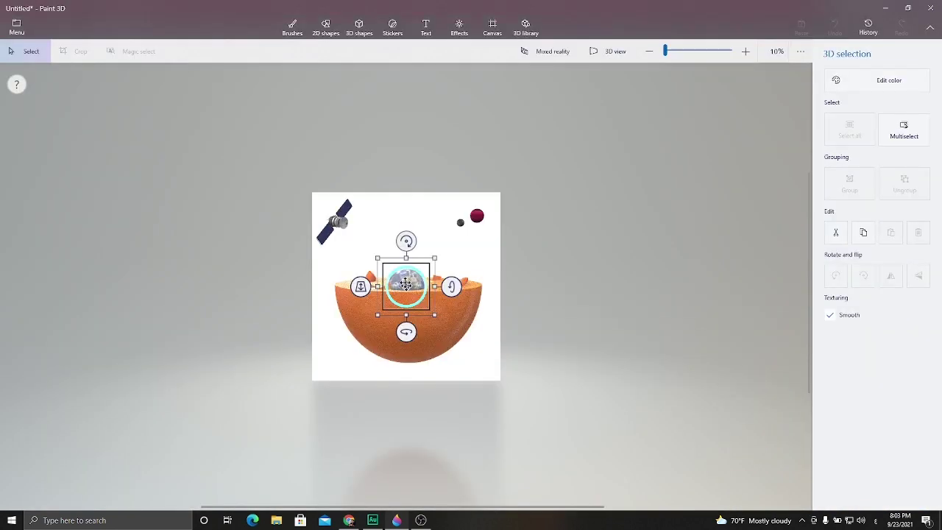
mouse_move(405, 287)
mouse_down()
mouse_move(478, 234)
mouse_move(476, 243)
mouse_up()
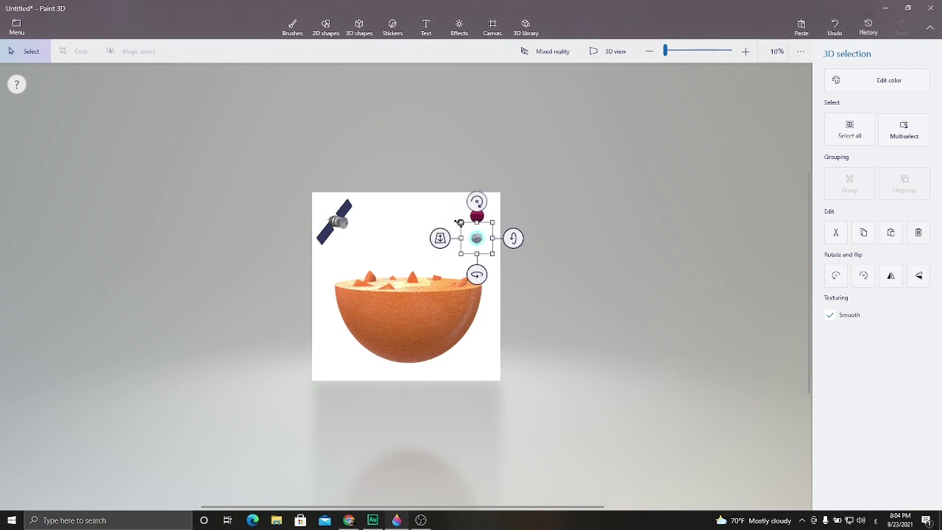
click(459, 222)
mouse_move(475, 237)
mouse_down()
mouse_move(450, 221)
mouse_move(427, 239)
mouse_up()
click(476, 237)
click(470, 237)
click(448, 71)
Translate the Arabic word صاروخ in the translator and copy the result 'Rocket'
click(348, 520)
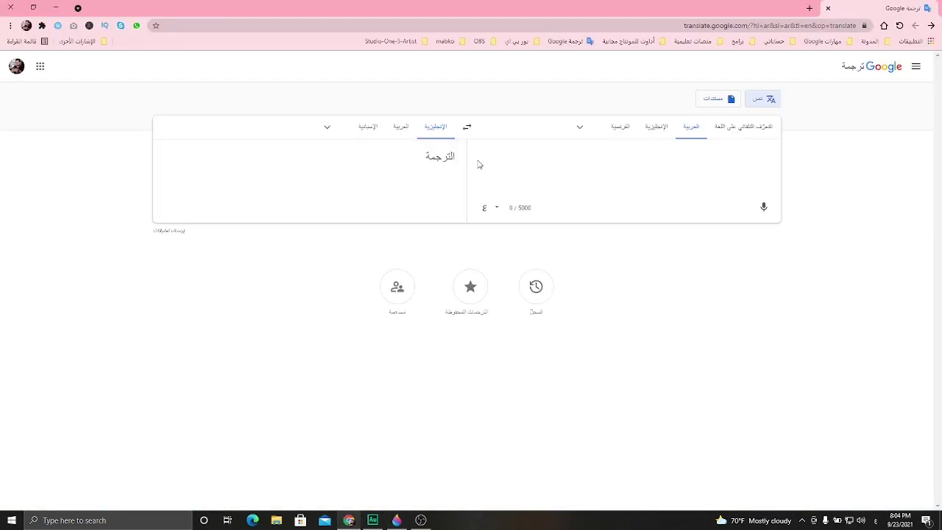
text(صاروخ)
click(217, 218)
Search the 3D library for 'Rocket' and browse the results
click(396, 520)
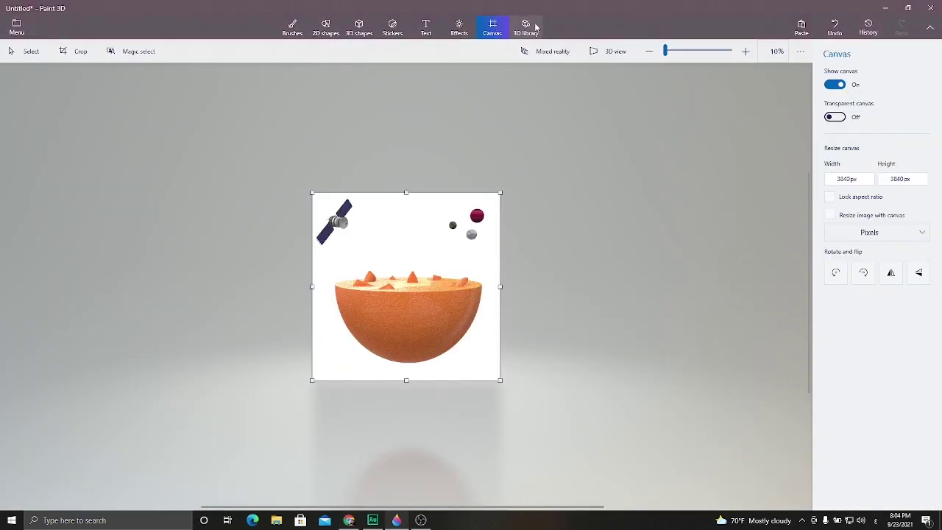
click(525, 27)
key(ctrl+v)
key(Return)
scroll(738, 158, down, 3)
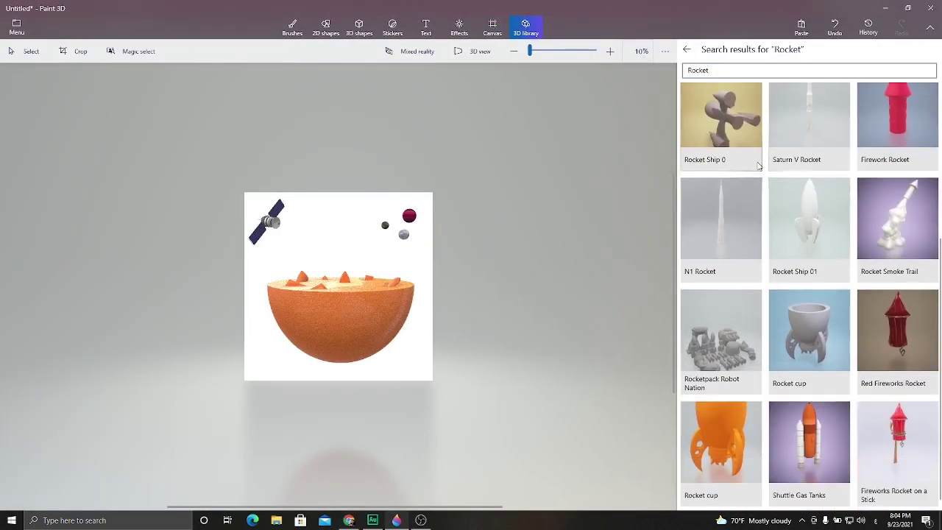
scroll(790, 250, up, 3)
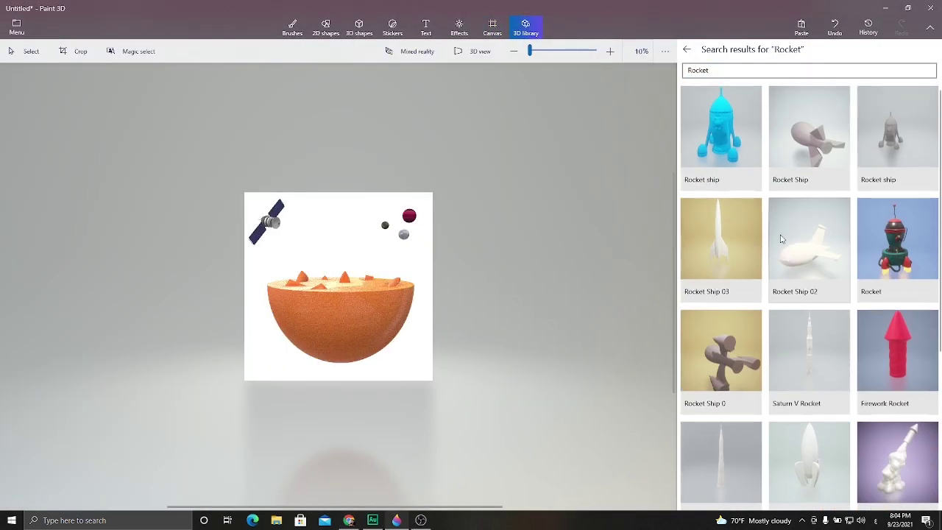
Translate 'space rocket' from Arabic and search the 3D library for 'space rocket'
click(349, 520)
click(600, 156)
text(فضائي)
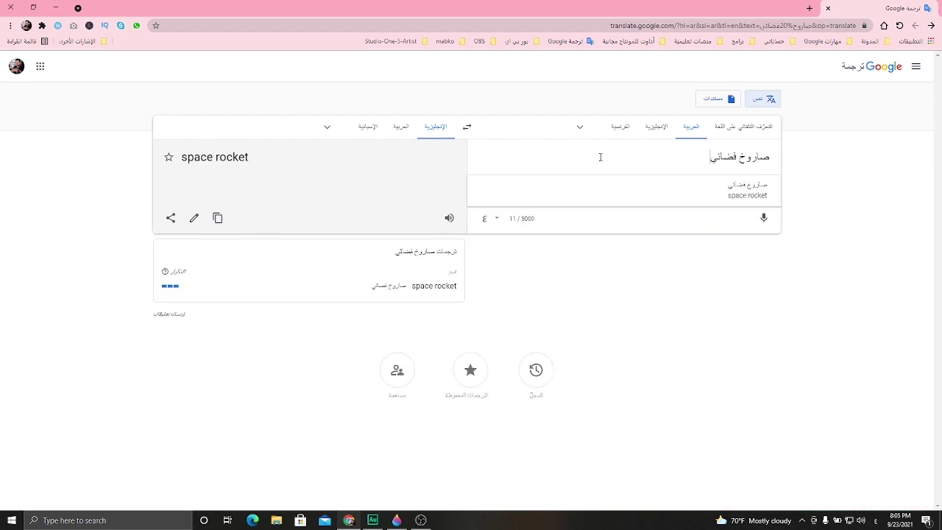
click(217, 218)
click(397, 520)
double_click(695, 70)
right_click(696, 70)
click(732, 107)
key(Return)
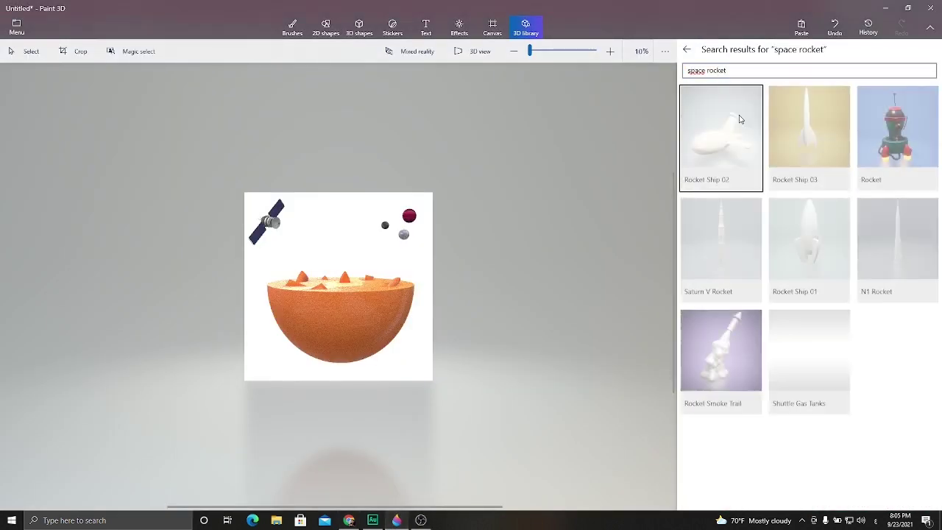
Insert Rocket Ship 03, tilt it diagonally and recolour it greyish green
click(815, 120)
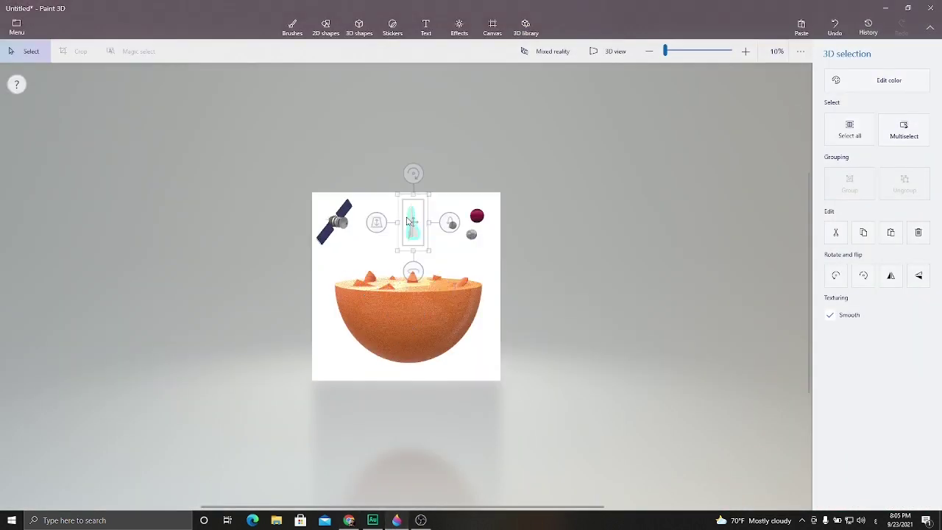
drag(414, 274, 423, 278)
click(889, 81)
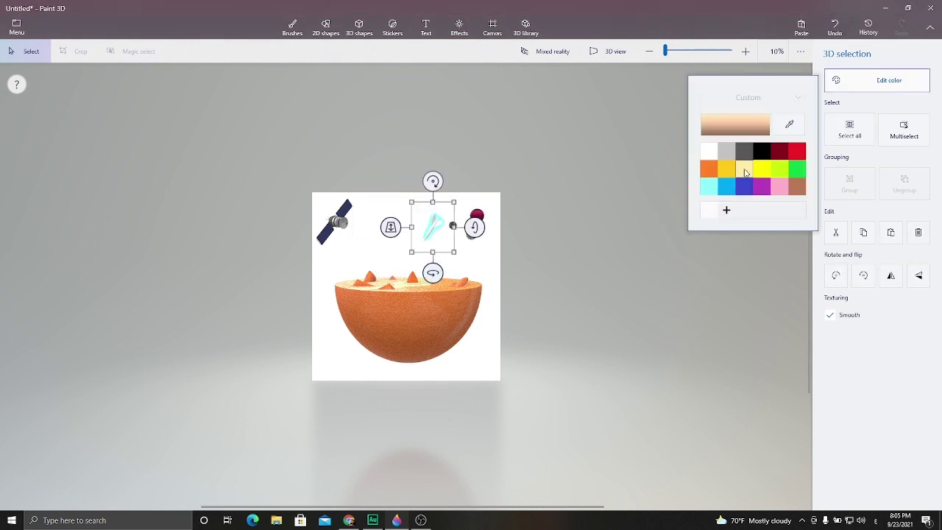
click(725, 209)
click(524, 357)
click(850, 125)
click(477, 204)
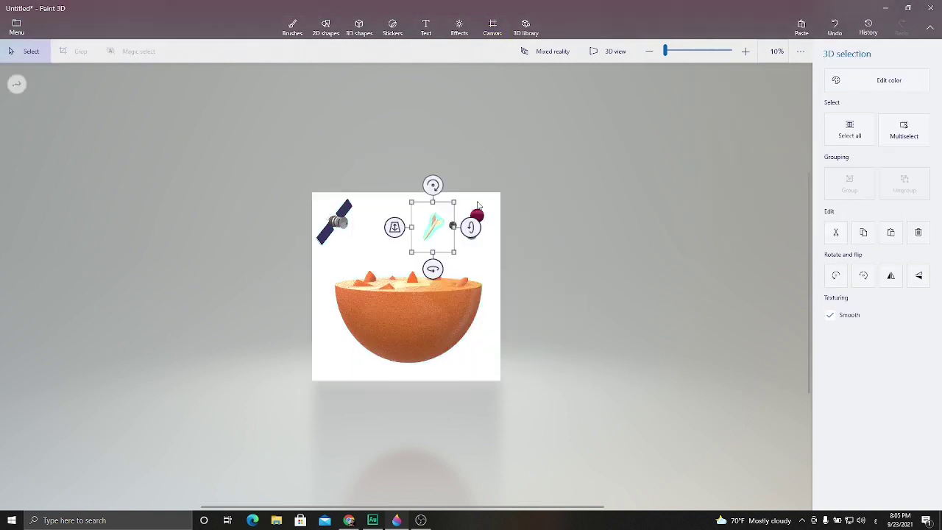
click(725, 214)
drag(429, 181, 406, 206)
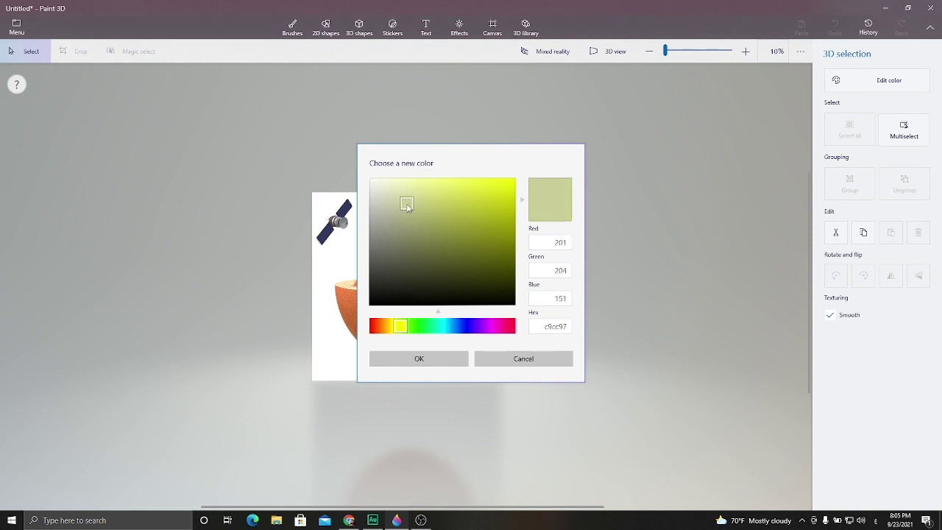
key(Return)
click(438, 242)
Move the green rocket deeper into the scene near the planets
click(452, 240)
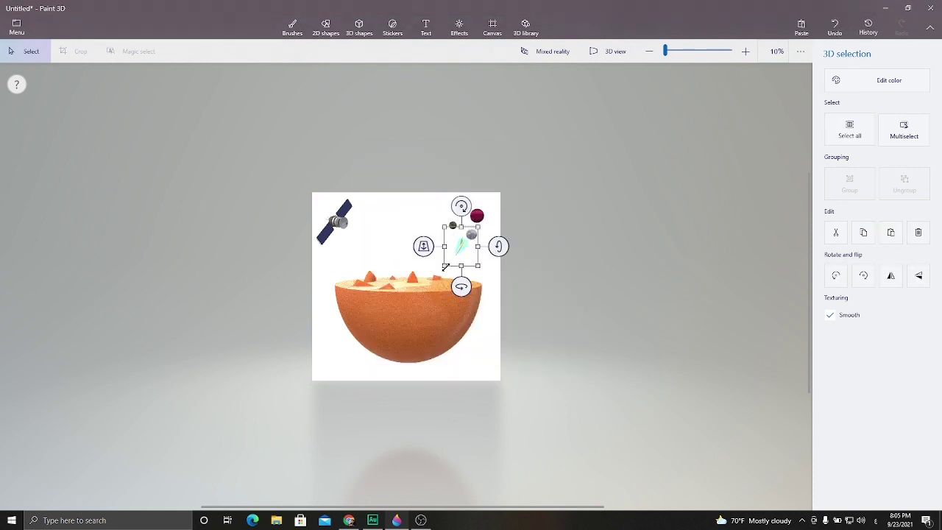
click(449, 246)
click(452, 240)
mouse_move(418, 246)
mouse_down()
mouse_move(340, 288)
mouse_move(374, 309)
mouse_move(471, 243)
mouse_up()
click(493, 28)
click(513, 248)
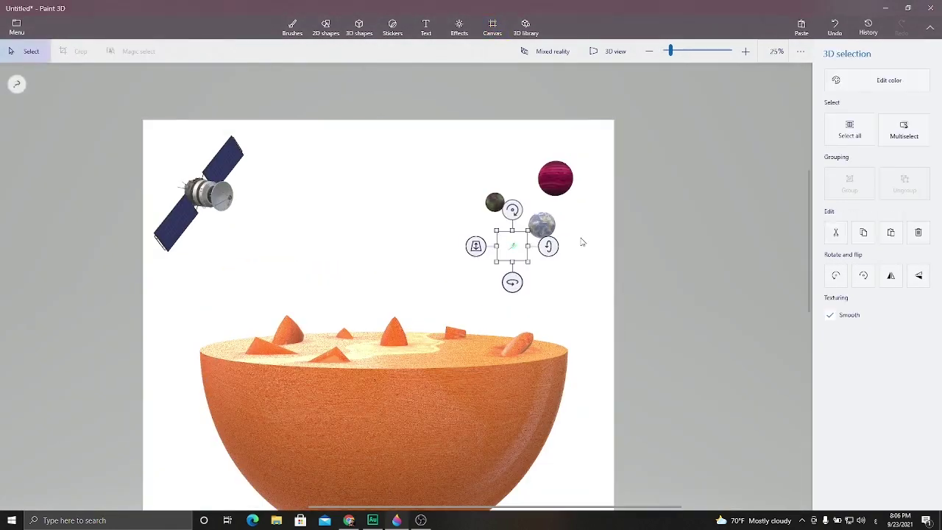
Recolour the rocket a lighter red shade
click(876, 80)
click(743, 210)
click(490, 199)
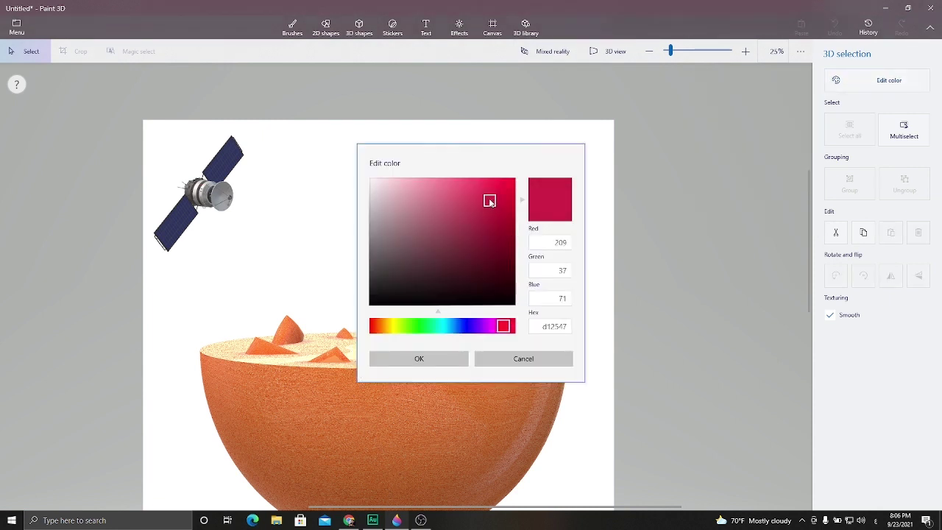
click(418, 358)
click(616, 252)
Recolour the rocket again, settling on a light cyan shade shifted toward green
click(513, 248)
click(876, 80)
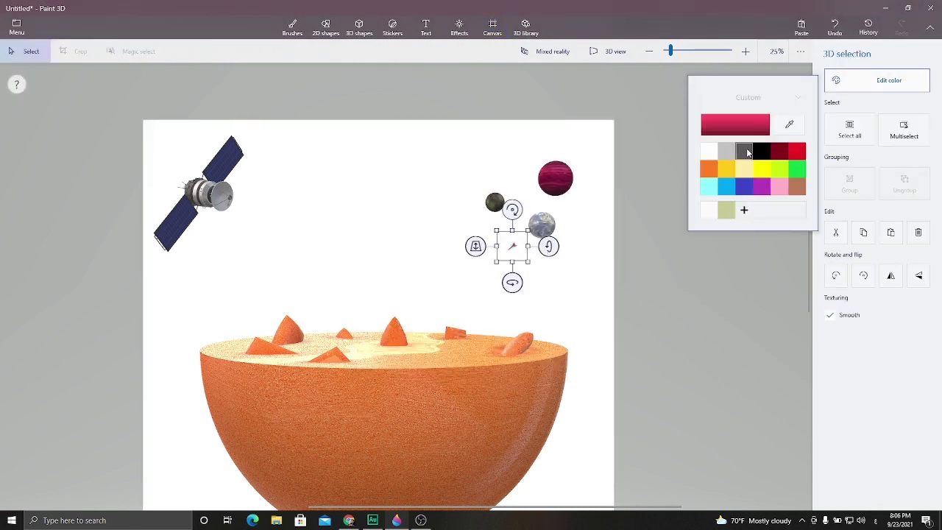
click(793, 190)
click(743, 211)
click(467, 190)
click(401, 188)
mouse_move(412, 326)
mouse_down()
mouse_move(449, 326)
mouse_move(434, 325)
mouse_up()
click(451, 206)
click(593, 179)
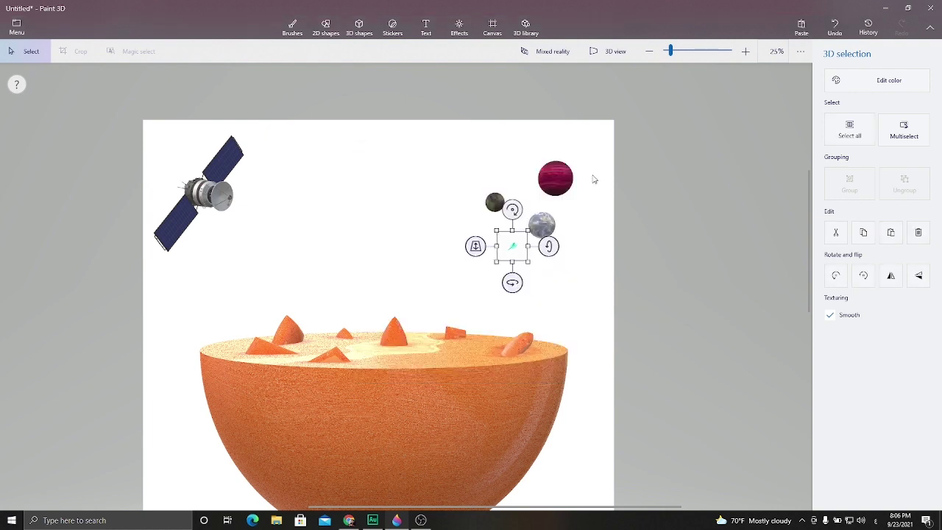
click(527, 245)
scroll(527, 245, down, 3)
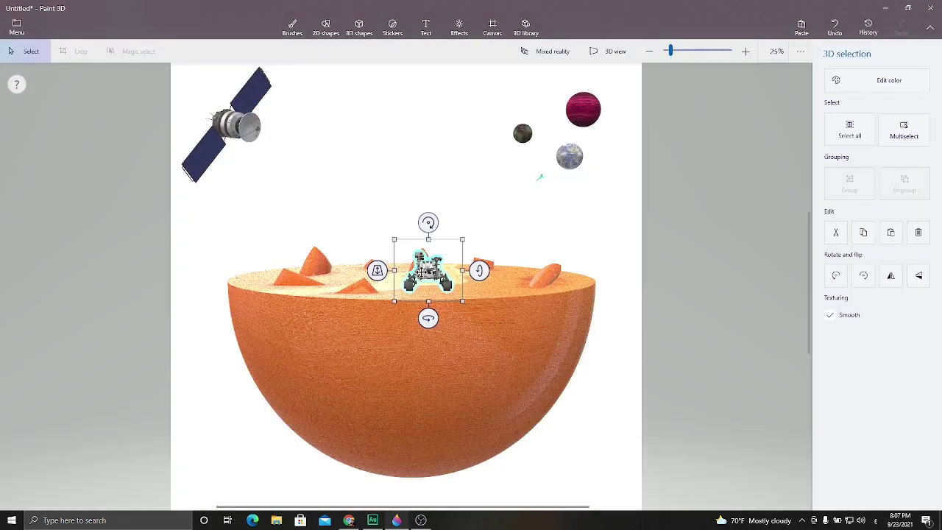
Move the rover left onto the bowl, turn it about 40° and push it in depth
mouse_move(427, 273)
mouse_down()
mouse_move(358, 266)
mouse_move(309, 231)
mouse_up()
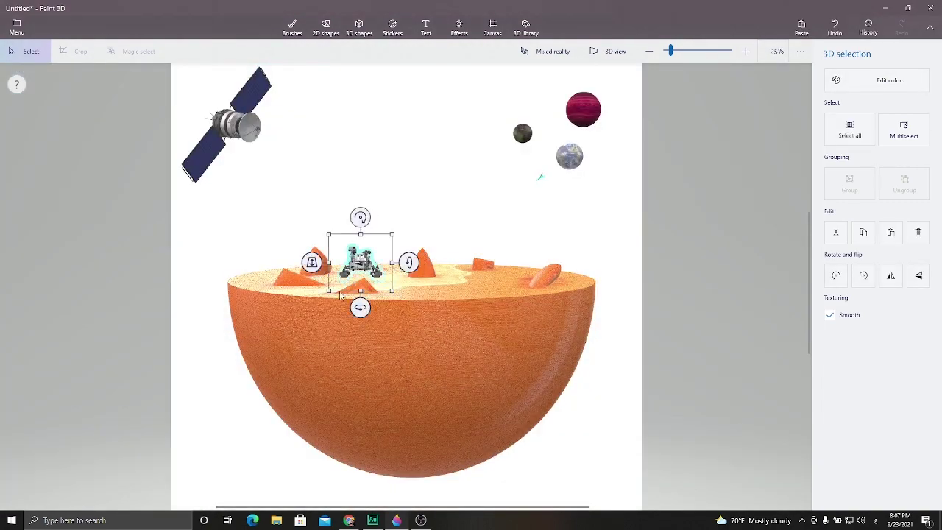
drag(359, 308, 382, 308)
drag(302, 269, 303, 274)
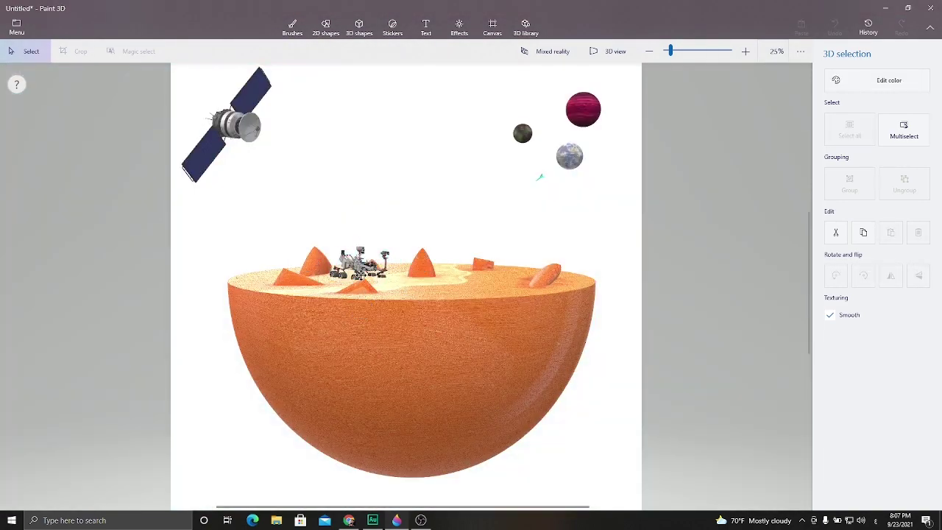
Translate رجل فضاء to 'Astronaut' and search the 3D library for it
click(357, 522)
key(ctrl+a)
key(BackSpace)
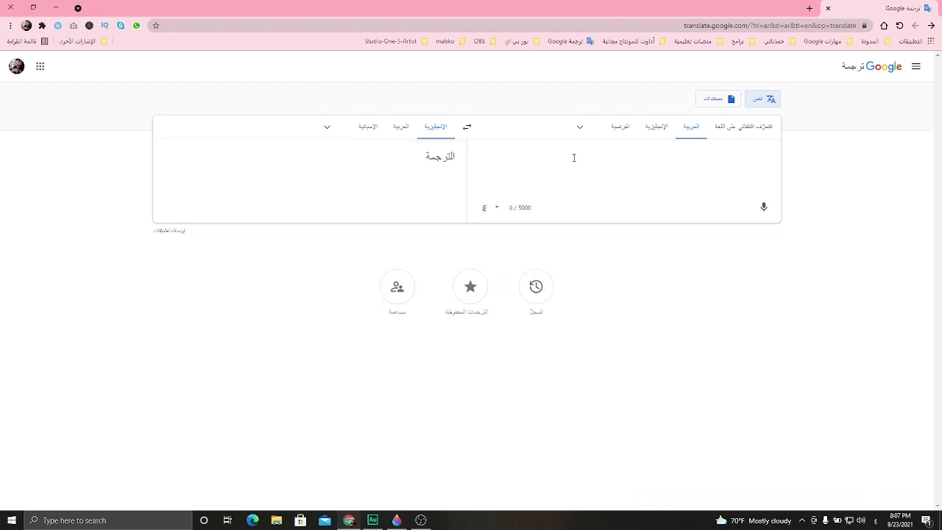
text(رجل فضاء)
click(218, 218)
key(alt+Tab)
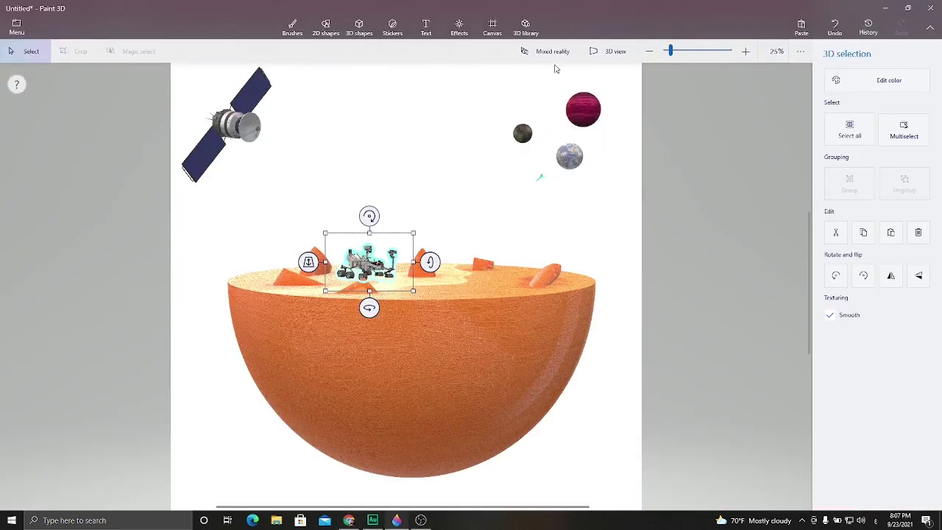
click(525, 28)
key(ctrl+v)
key(Return)
Insert the first Astronaut model onto the orange terrain beside the rover
click(721, 158)
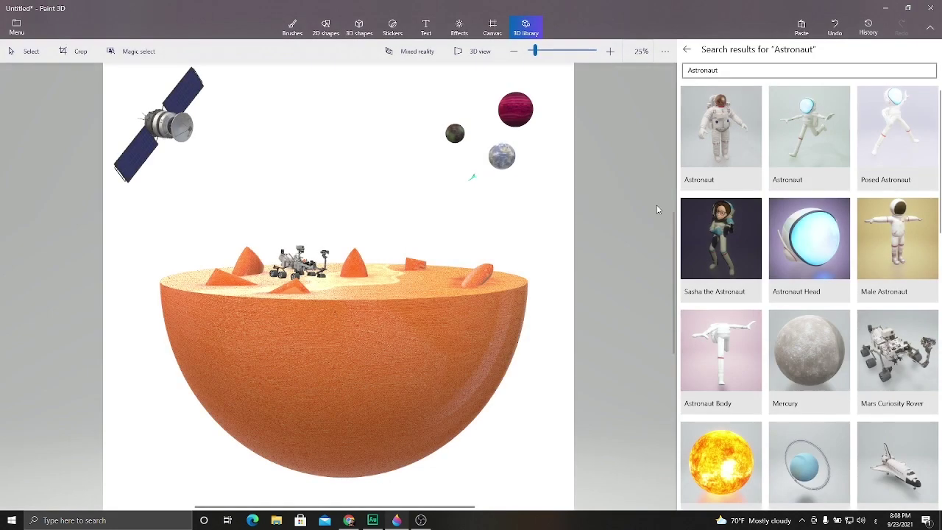
scroll(624, 222, down, 5)
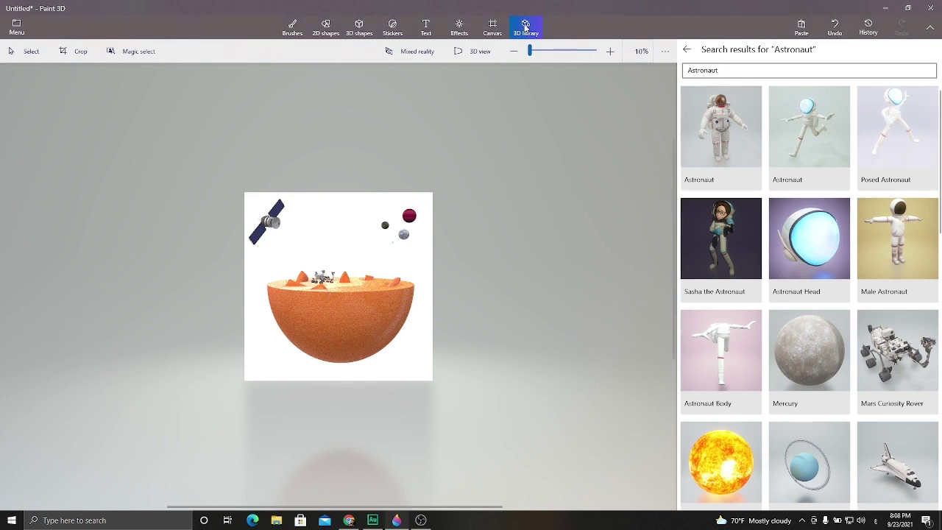
click(709, 148)
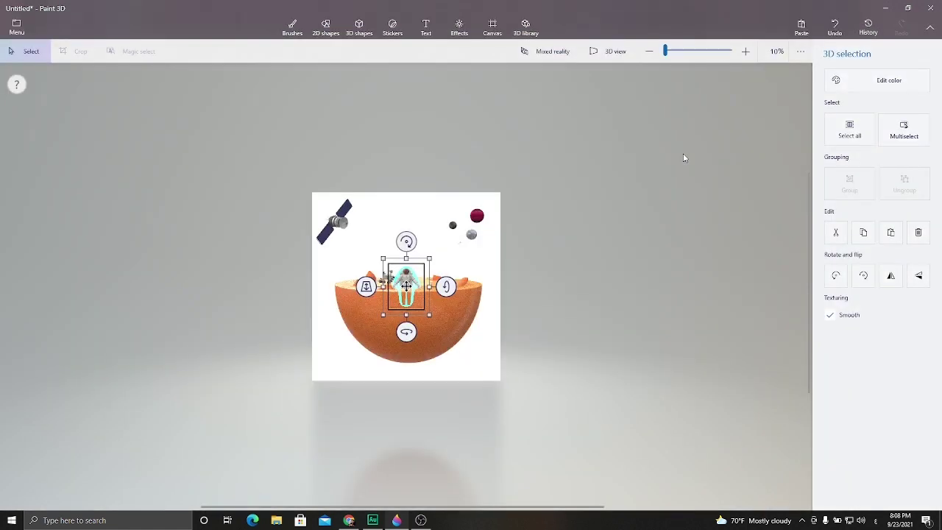
Drag the blue planet left beside the small dark planet
scroll(549, 198, up, 3)
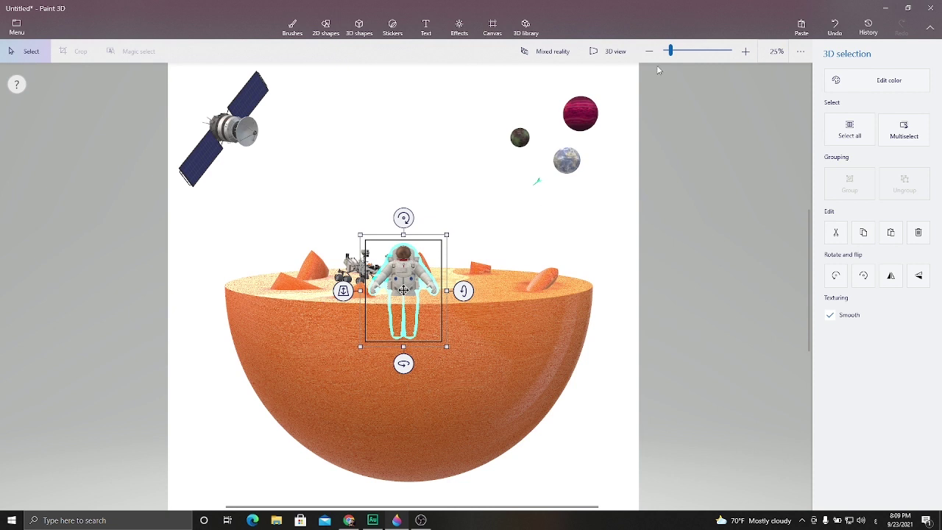
click(565, 159)
mouse_move(565, 160)
mouse_down()
mouse_move(501, 158)
mouse_move(465, 208)
mouse_move(439, 176)
mouse_up()
Delete the three planets, the small cyan plane and the astronaut
click(503, 146)
drag(503, 145, 539, 145)
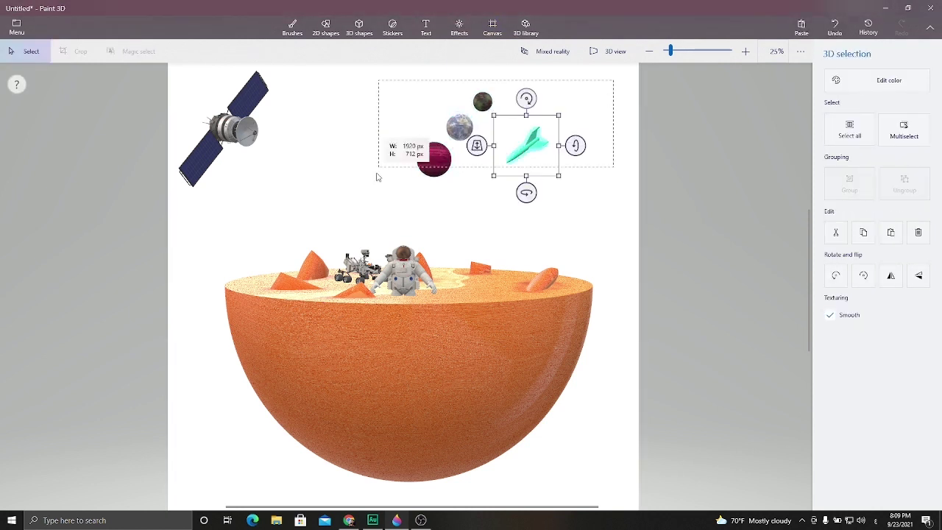
drag(376, 176, 377, 176)
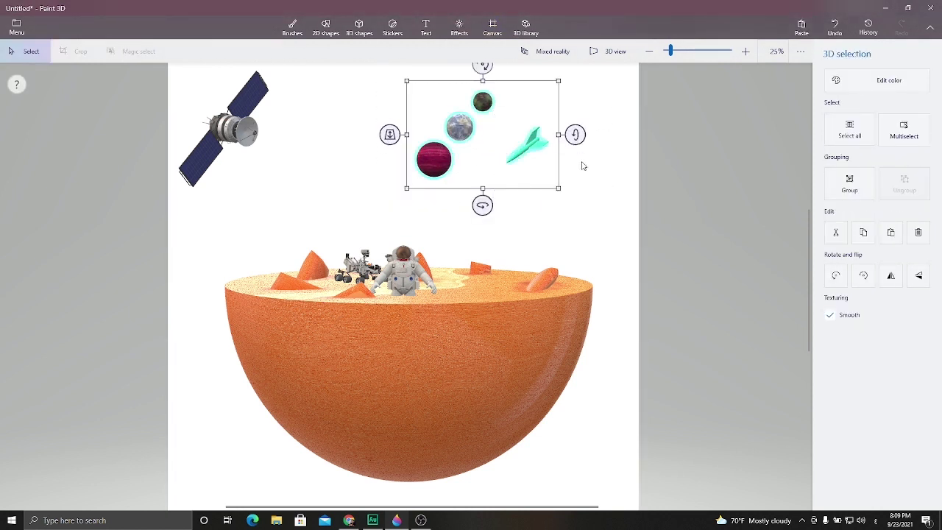
click(919, 231)
click(403, 272)
click(919, 232)
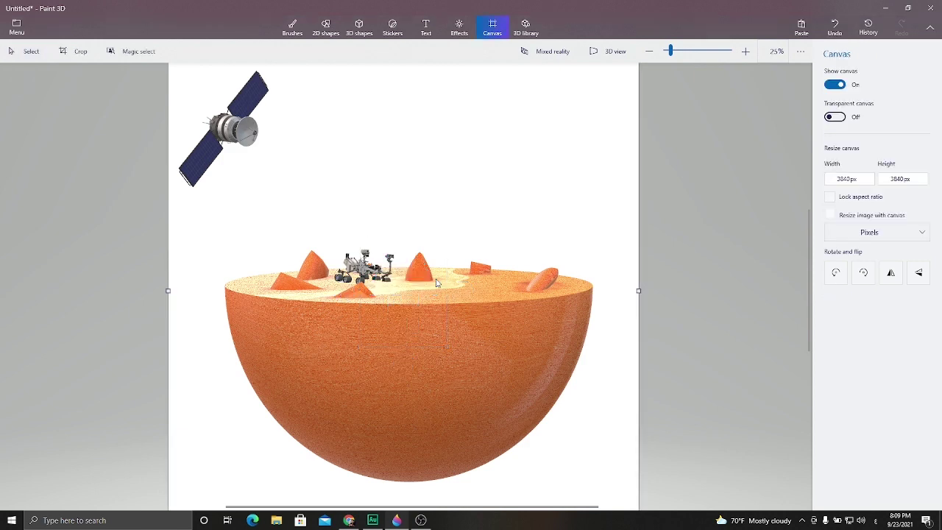
Search the 3D library for 'planet'
scroll(436, 283, down, 3)
click(526, 27)
text(planet)
key(Return)
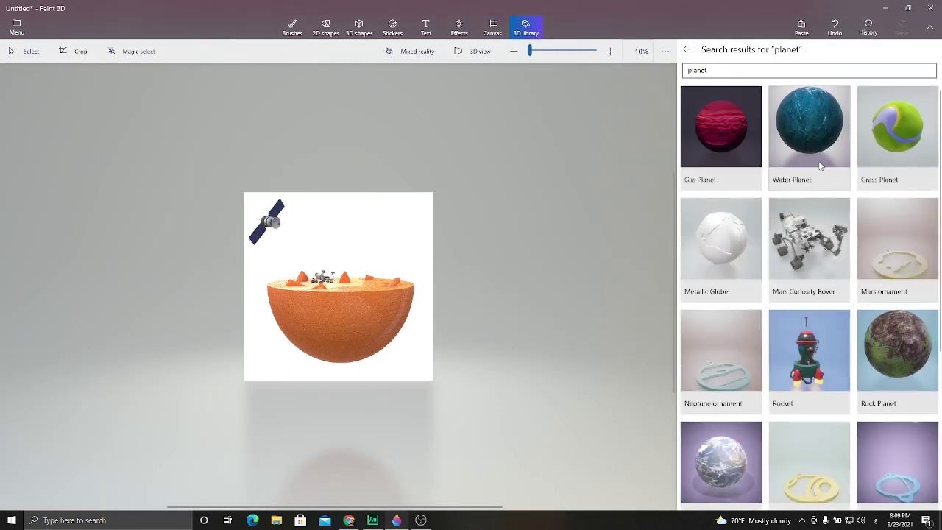
Insert a tiny Water Planet and a Rock Planet, moving the rock planet to the upper right
click(820, 167)
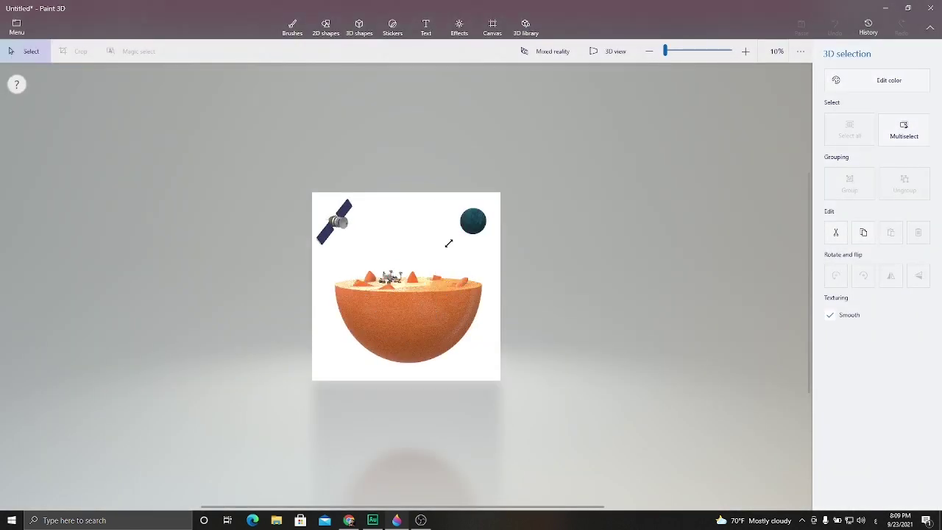
drag(448, 243, 476, 221)
click(525, 27)
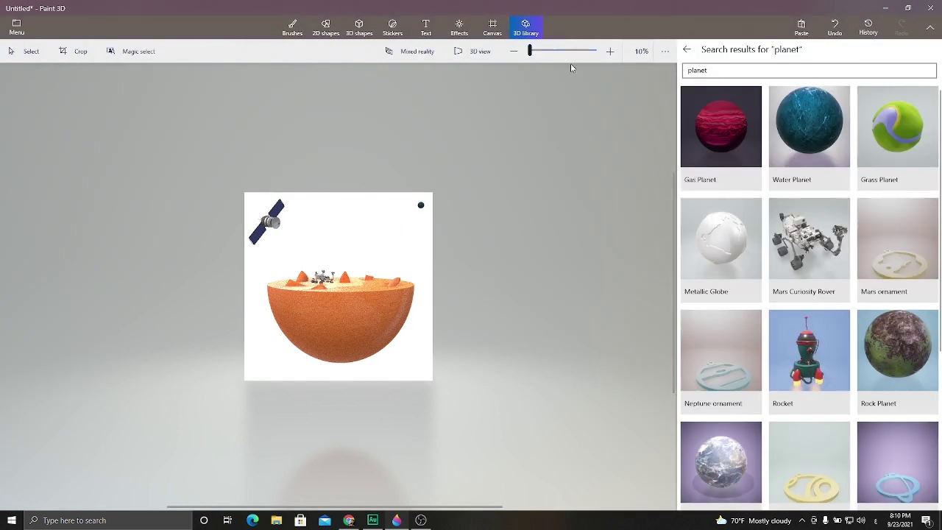
click(894, 340)
mouse_move(405, 288)
mouse_down()
mouse_move(468, 219)
mouse_move(462, 230)
mouse_up()
click(449, 244)
click(487, 205)
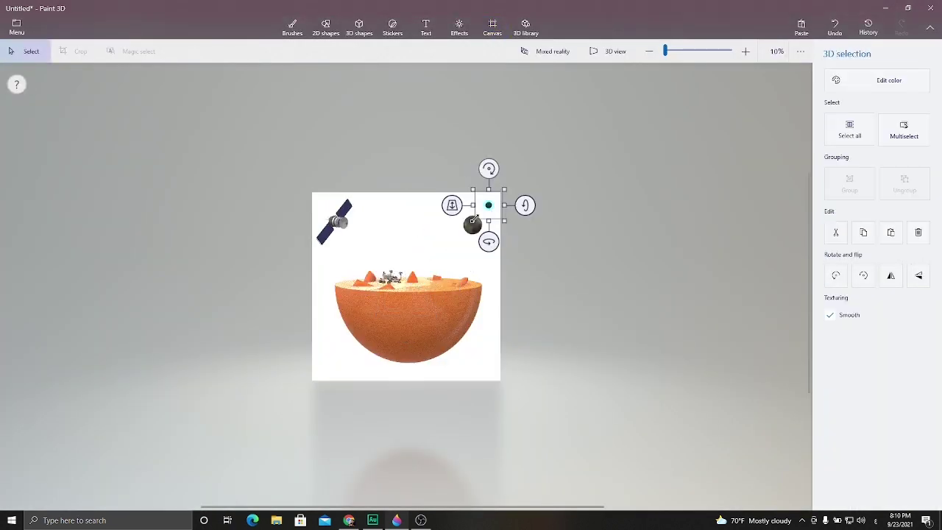
click(472, 226)
click(468, 227)
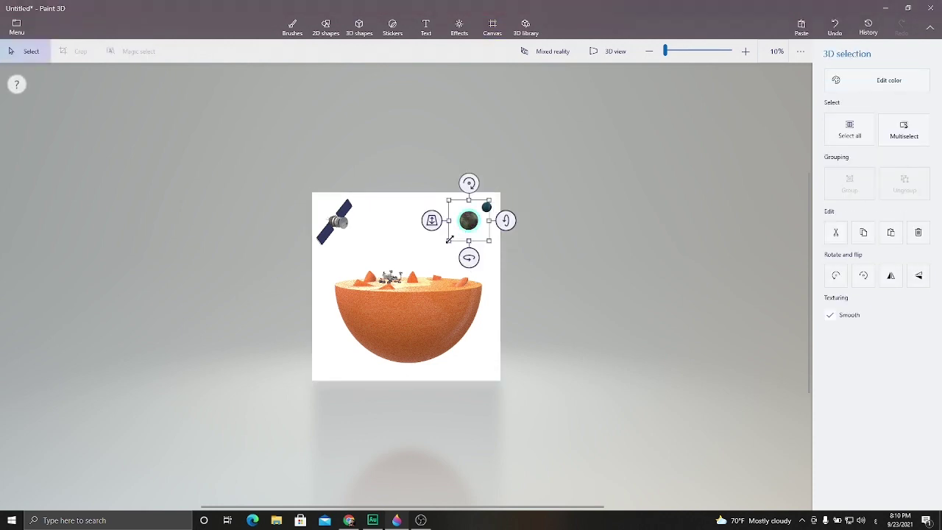
Insert the Earth model and move it to the upper right near the others
click(526, 28)
click(721, 269)
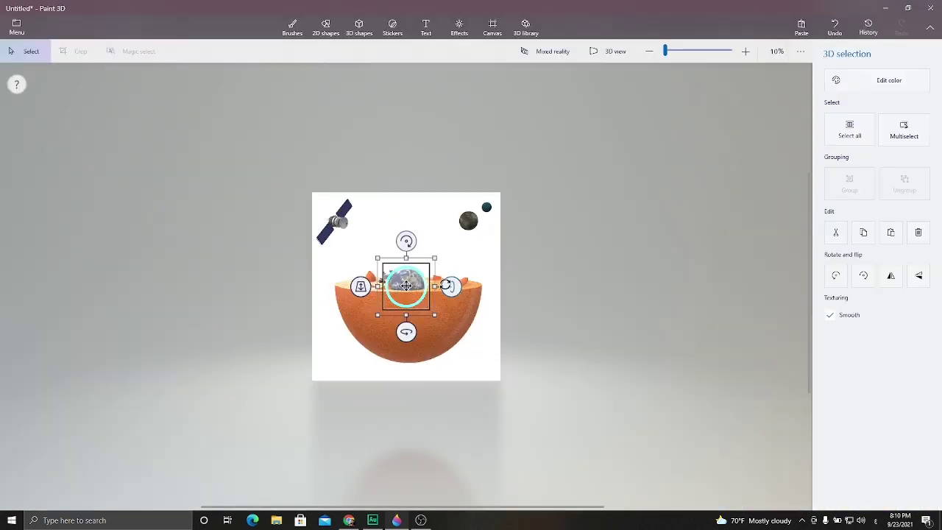
mouse_move(409, 281)
mouse_down()
mouse_move(441, 231)
mouse_move(434, 243)
mouse_move(442, 240)
mouse_up()
click(437, 236)
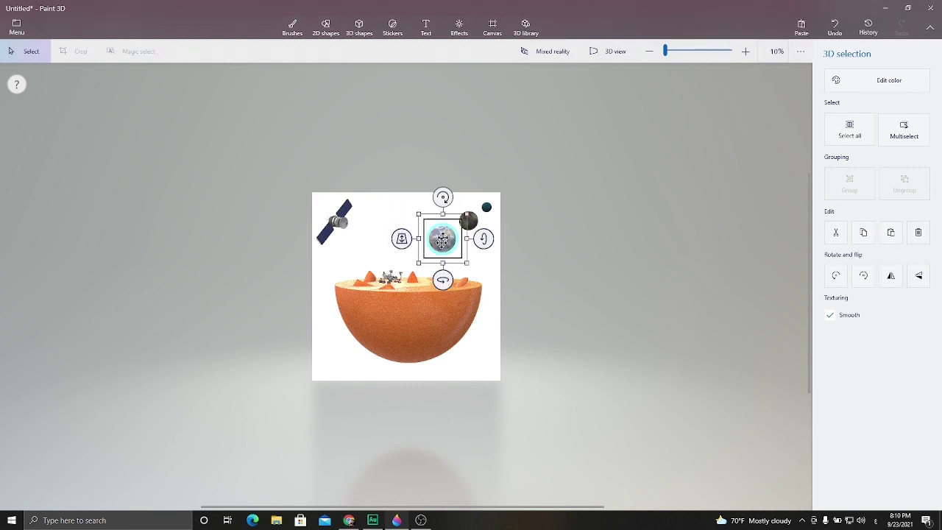
key(ctrl+shift+c)
scroll(437, 244, up, 3)
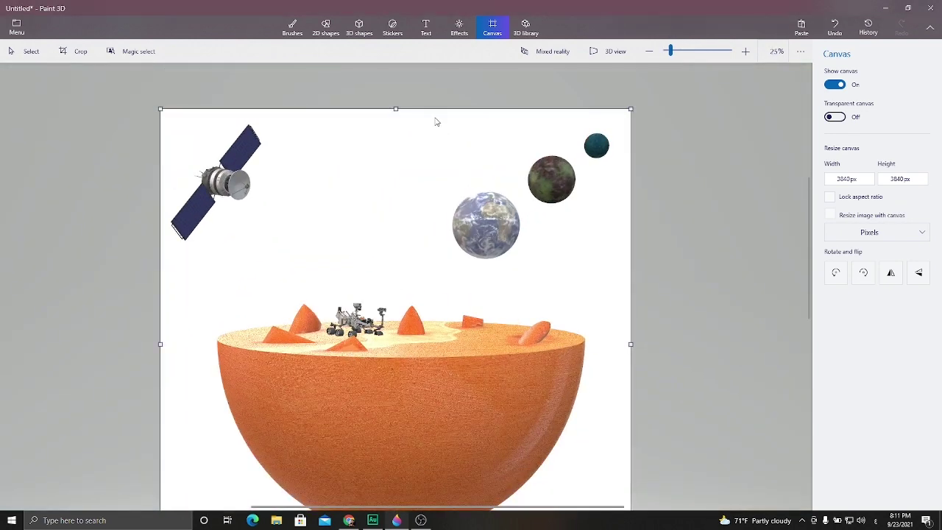
Shift the three planets up and to the left
drag(556, 245, 479, 216)
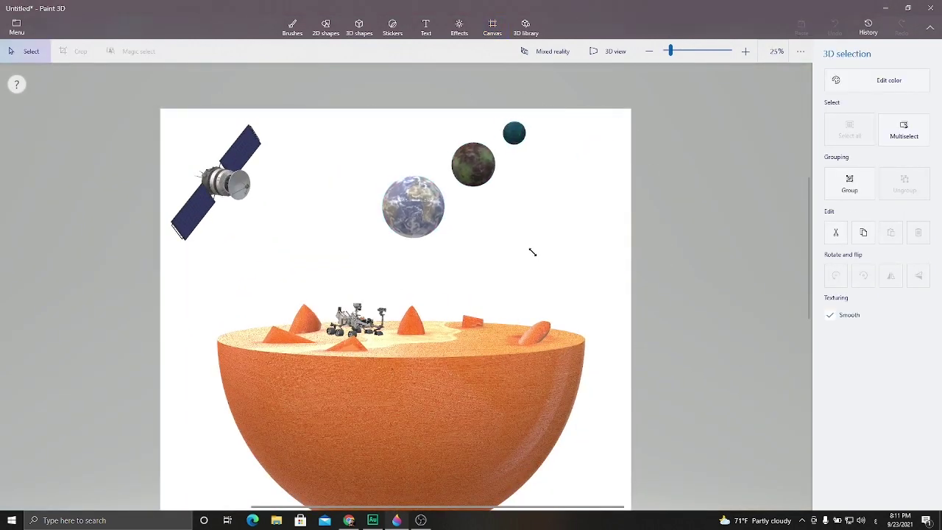
key(ctrl+shift+c)
click(537, 30)
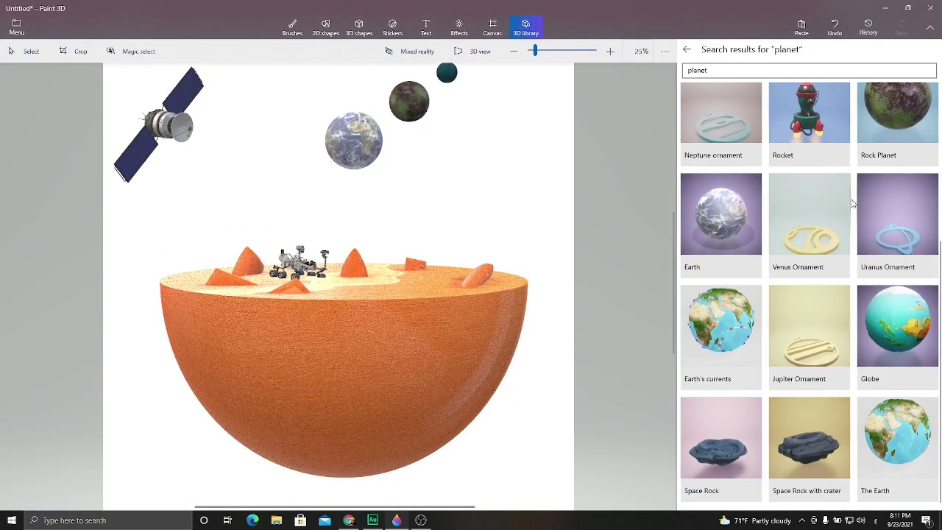
scroll(853, 203, up, 2)
scroll(813, 302, down, 2)
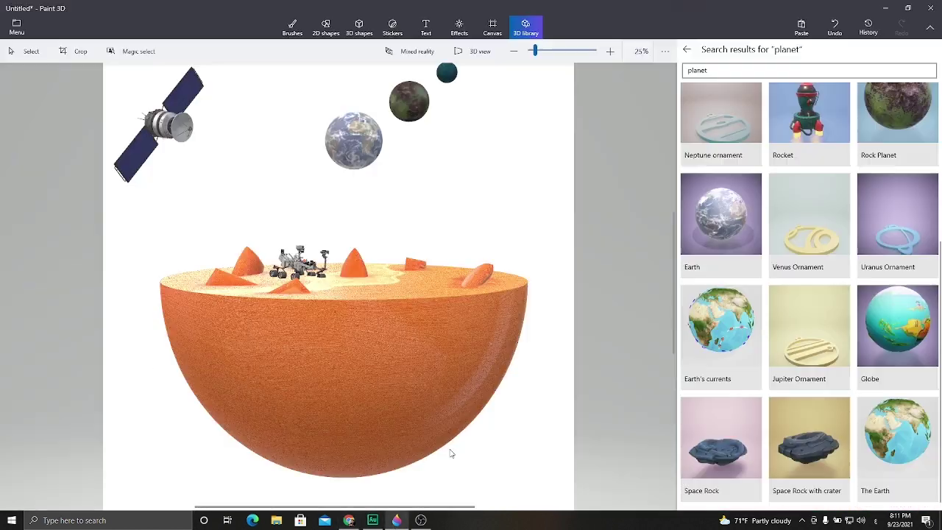
Search the library for 'space' and insert a small Space Shuttle tilted about 10°
right_click(721, 69)
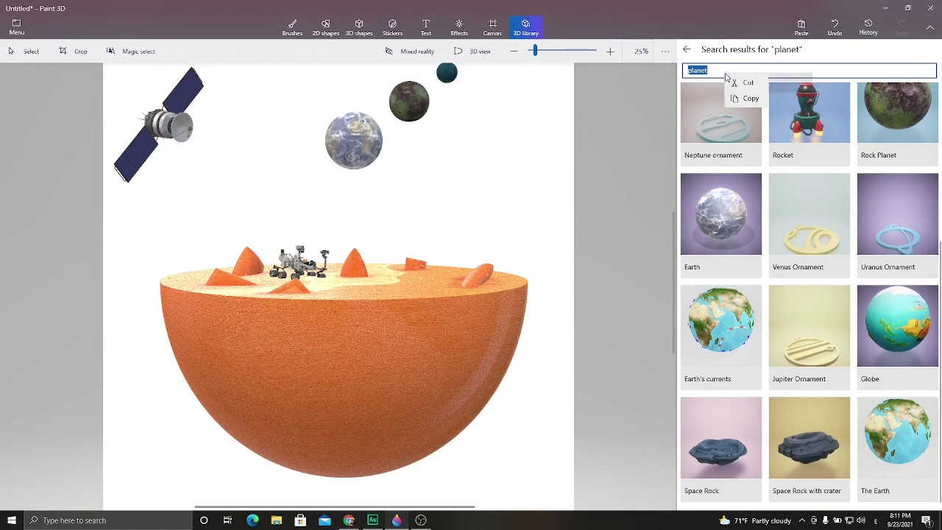
click(736, 103)
key(Return)
click(719, 184)
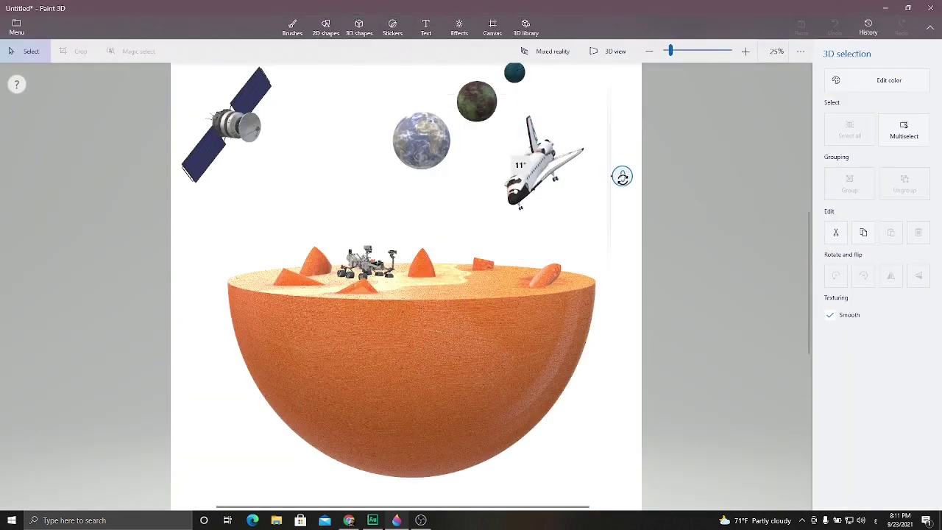
drag(622, 165, 641, 171)
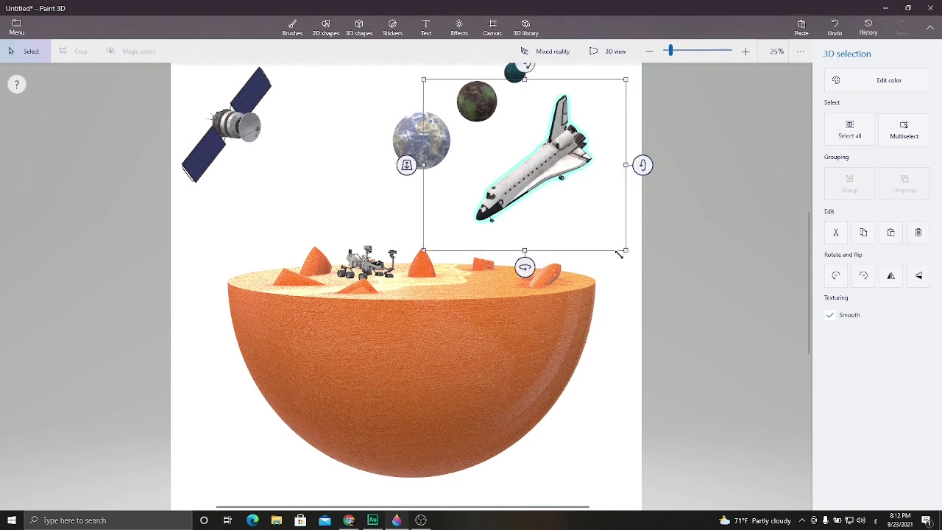
drag(623, 252, 563, 125)
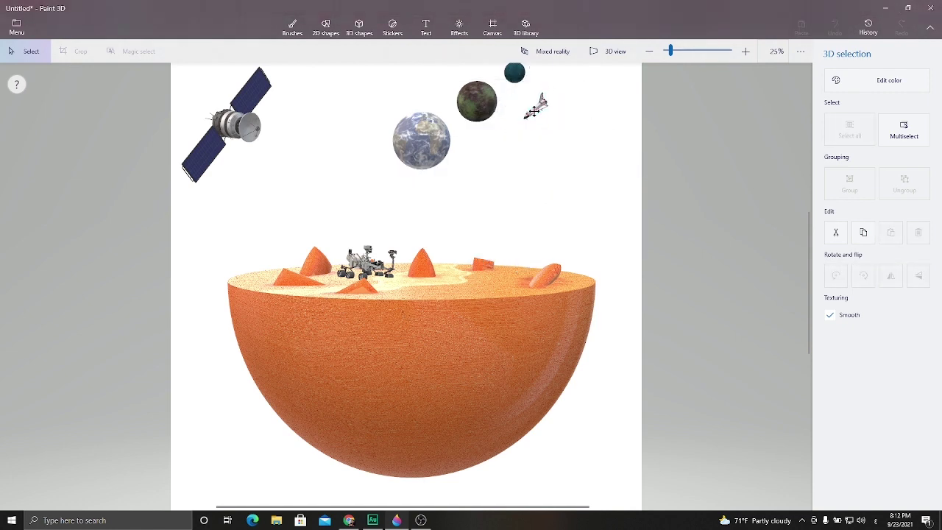
key(ctrl+w)
Search the 3D library for 'Astronaut' and place the model on the orange terrain
click(350, 521)
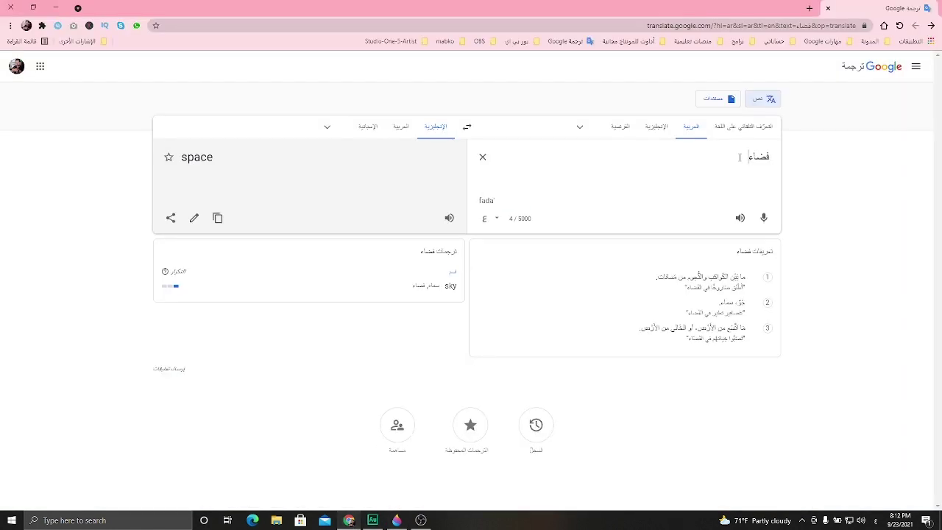
text(رائد)
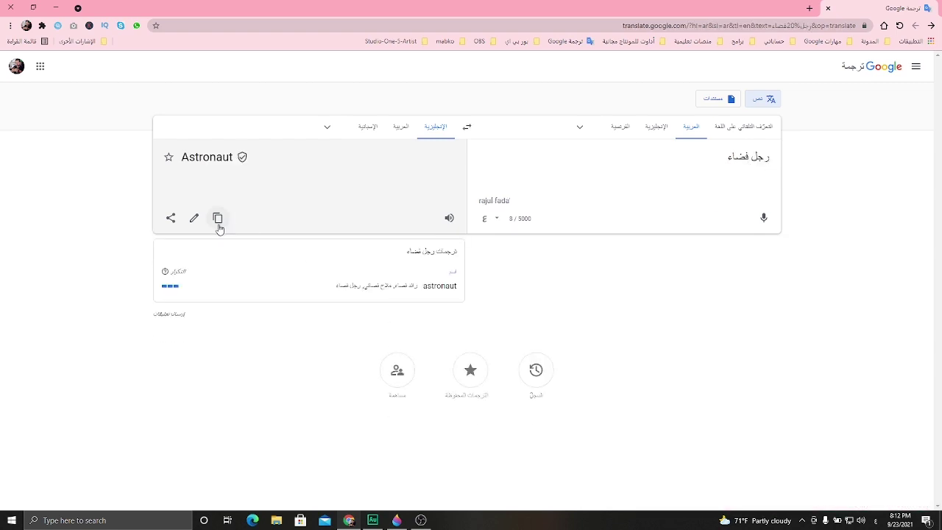
click(217, 218)
click(397, 520)
click(525, 27)
double_click(758, 69)
right_click(758, 69)
click(691, 105)
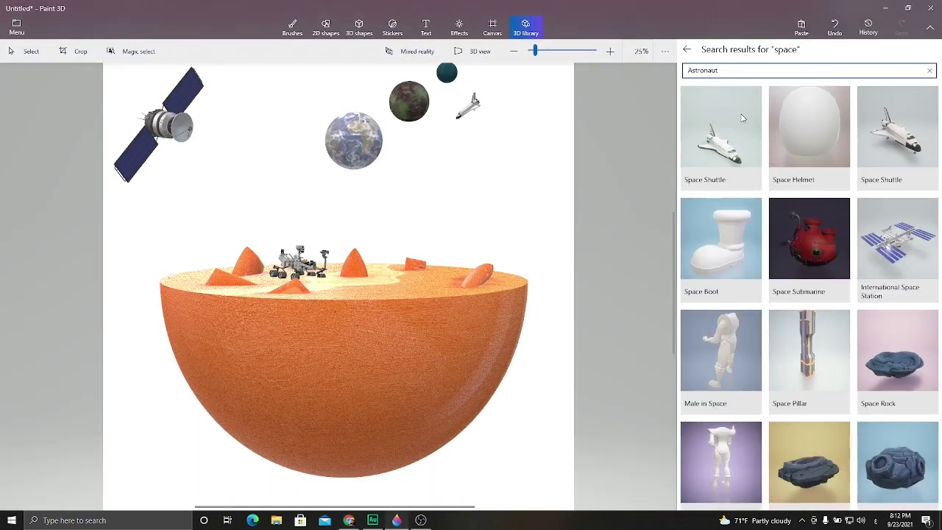
key(Return)
click(740, 144)
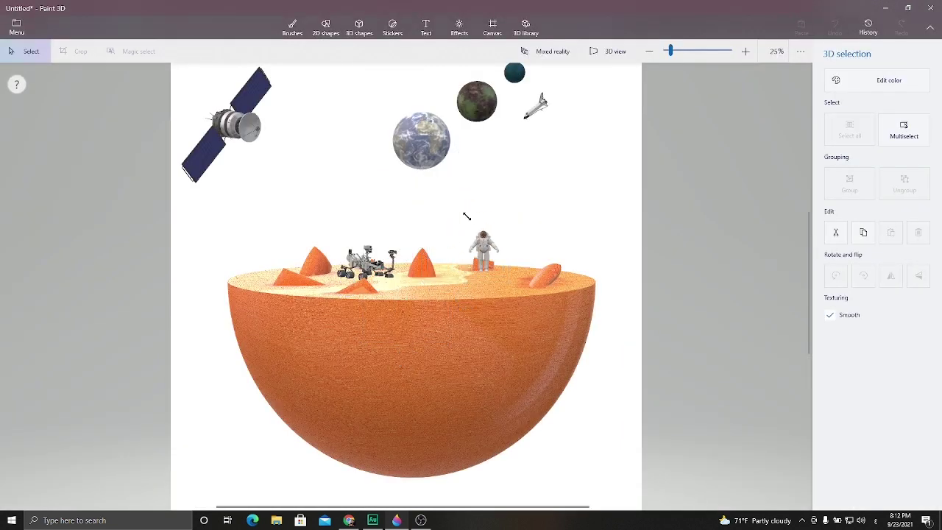
click(444, 236)
Enlarge the rover, shift it left and turn it slightly
click(368, 262)
click(310, 231)
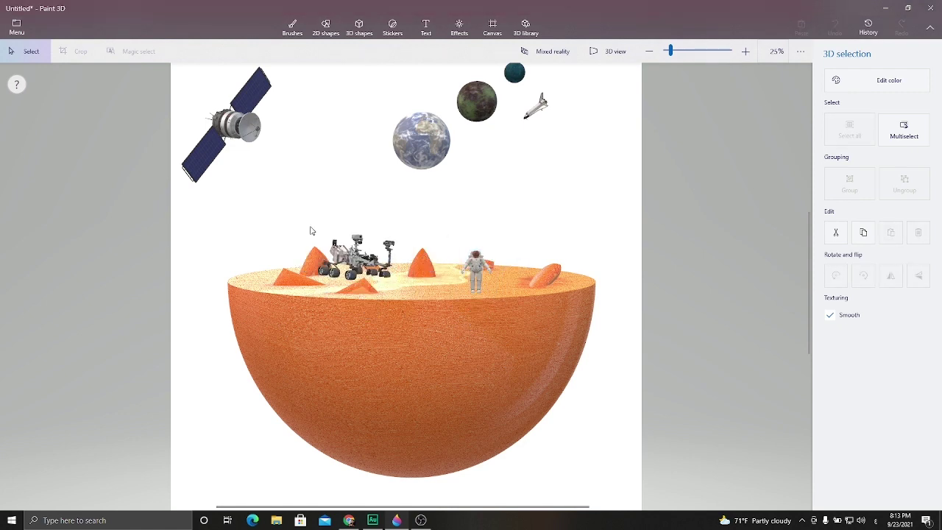
click(371, 257)
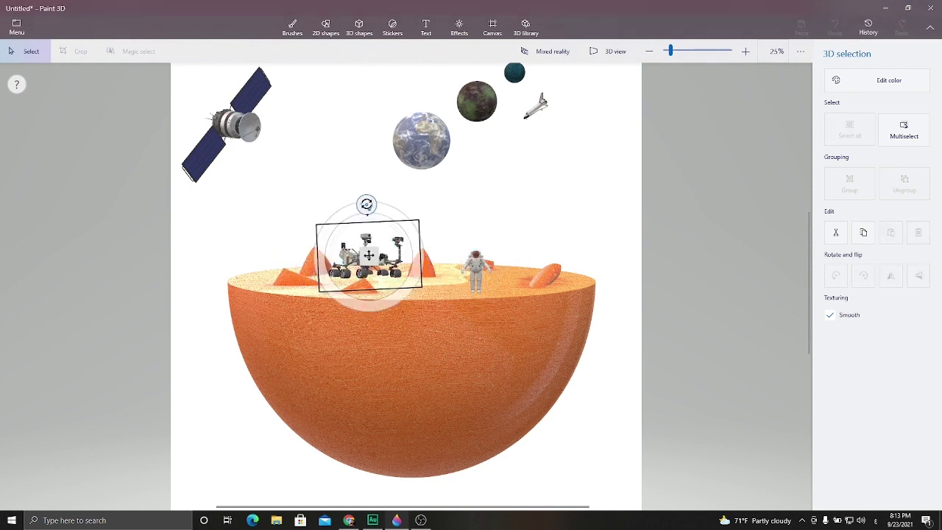
click(383, 255)
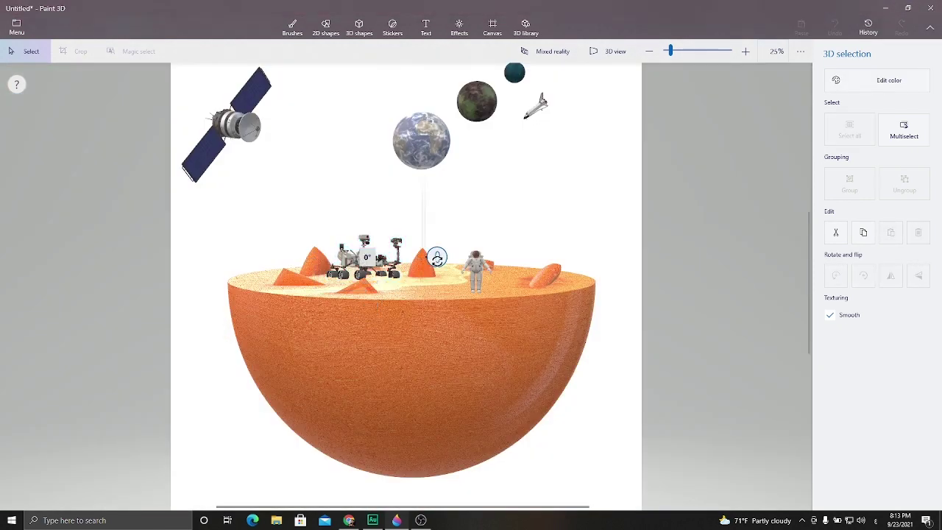
Turn the astronaut about -50° beside the rover
click(476, 272)
drag(479, 317, 470, 321)
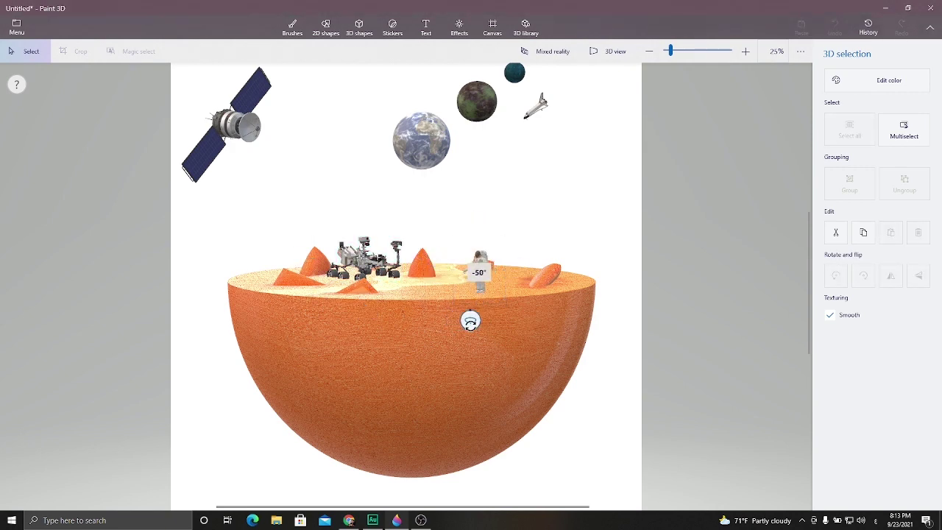
click(488, 277)
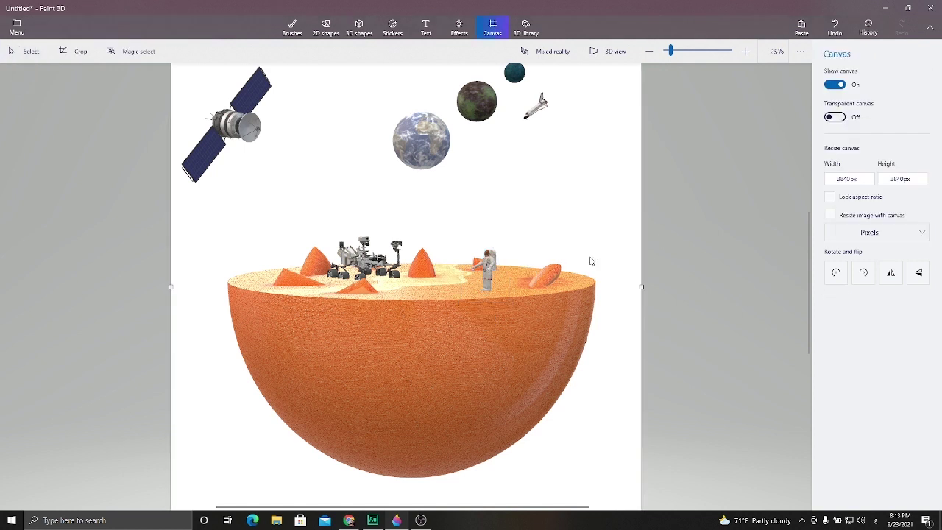
Undo the stray 'Astronaut' text label
right_click(488, 273)
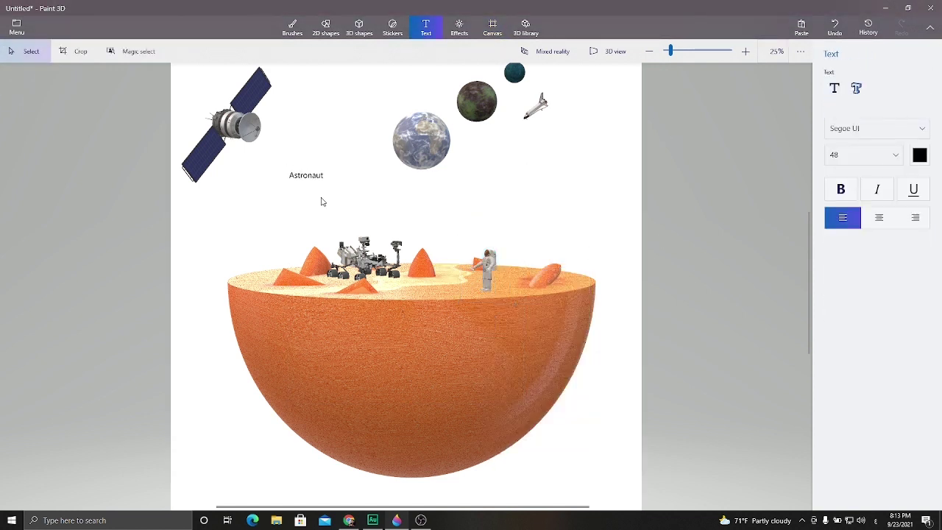
click(305, 175)
right_click(306, 177)
click(838, 35)
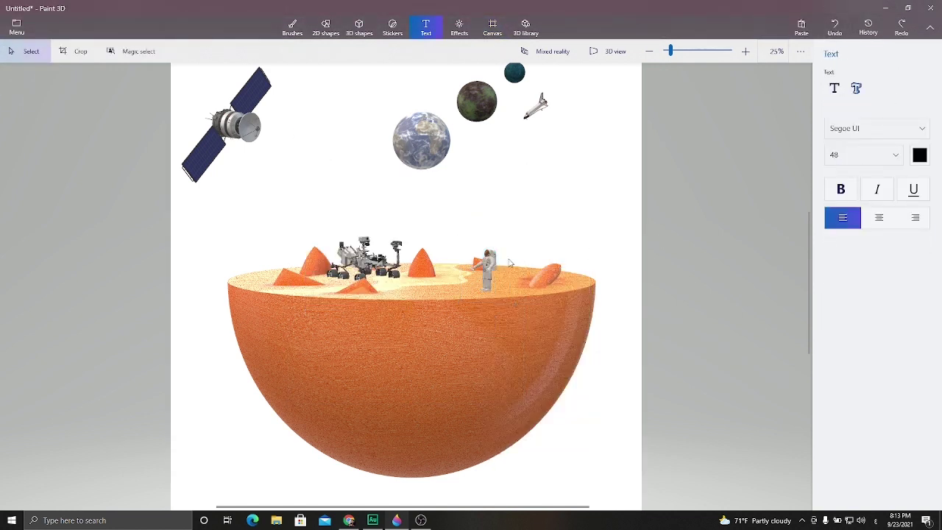
Copy the astronaut and paste two more, moving them alongside the first
right_click(489, 262)
key(Escape)
right_click(492, 271)
key(Escape)
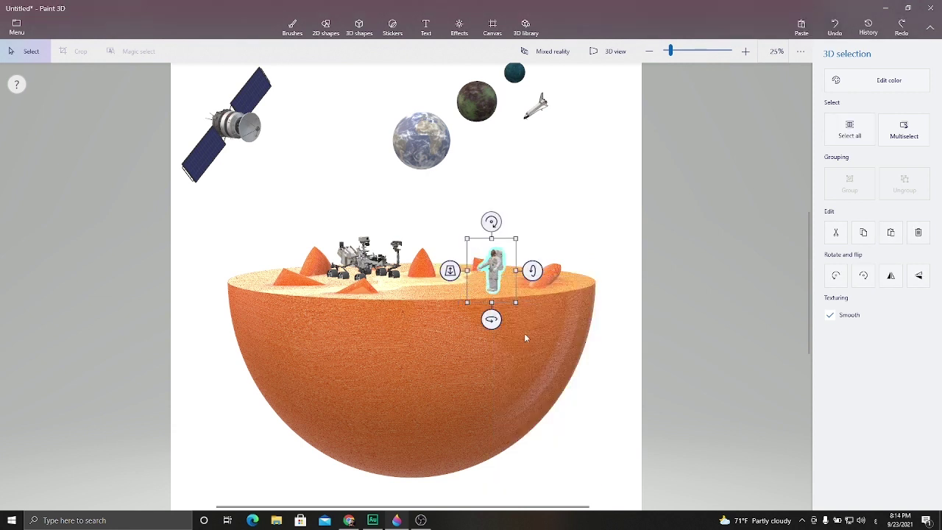
key(ctrl+c)
key(ctrl+v)
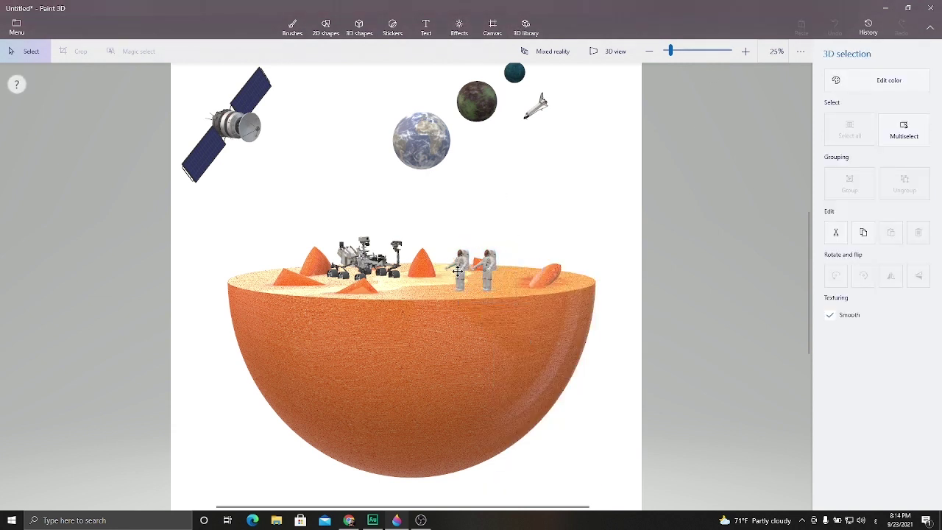
drag(451, 270, 453, 267)
right_click(458, 281)
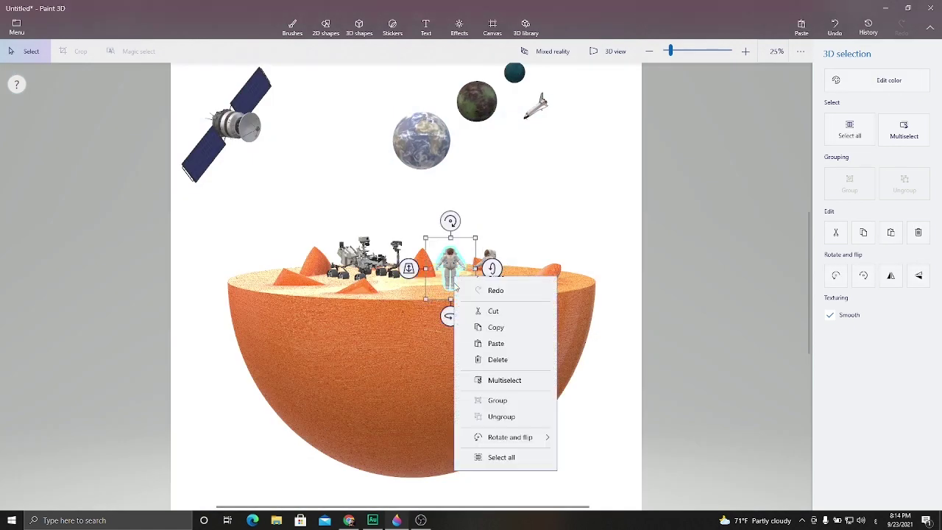
key(Escape)
mouse_move(435, 279)
mouse_down()
mouse_move(428, 300)
mouse_move(479, 275)
mouse_up()
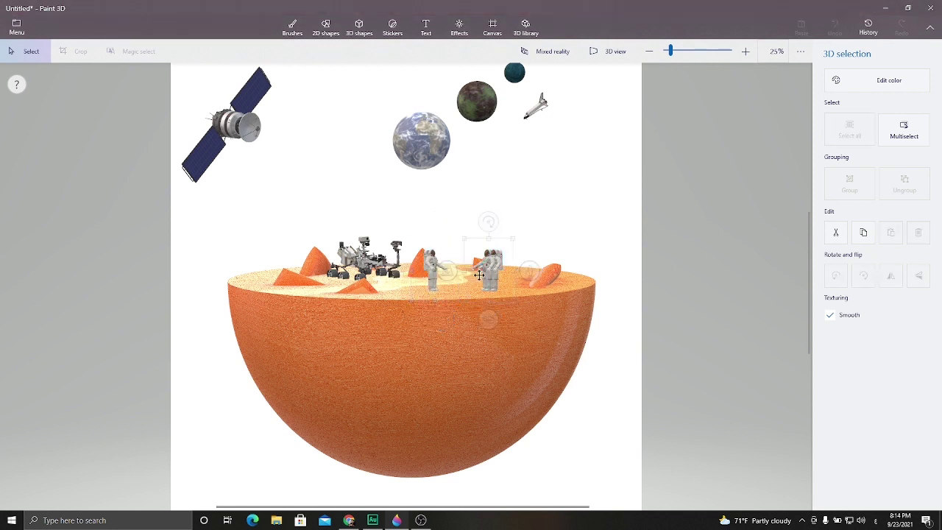
Rotate the middle and right astronauts toward the group and adjust the left one's depth
mouse_move(478, 320)
mouse_down()
mouse_move(458, 317)
mouse_move(495, 319)
mouse_move(483, 316)
mouse_up()
click(471, 309)
click(486, 276)
key(ctrl+shift+3)
mouse_move(443, 284)
mouse_down()
mouse_move(444, 274)
mouse_move(395, 276)
mouse_move(444, 270)
mouse_up()
click(434, 273)
click(433, 272)
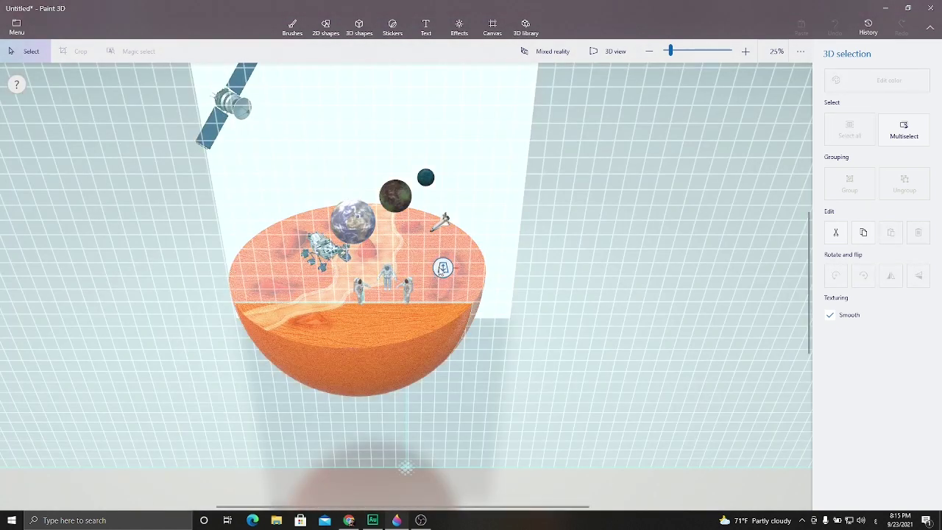
Search the 3D library for 'Satellite' and insert the Satellite model
right_click(246, 106)
click(288, 190)
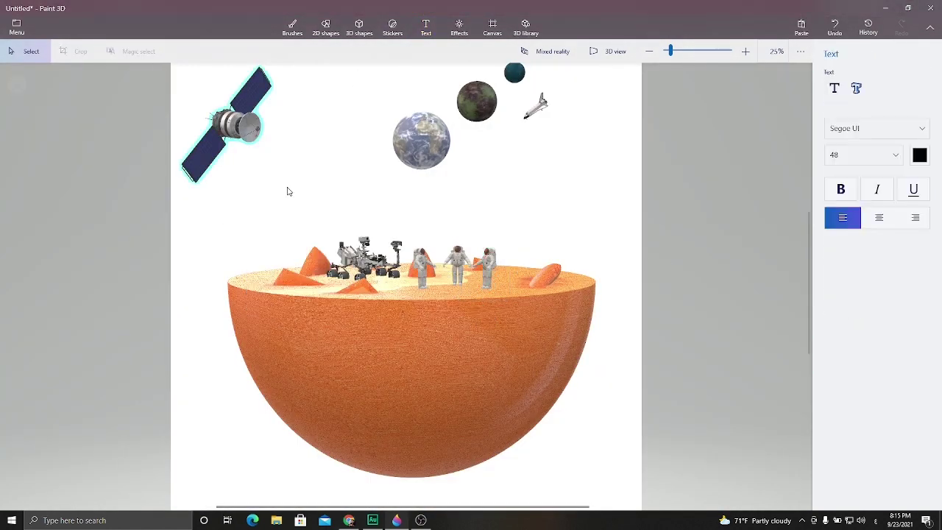
click(539, 28)
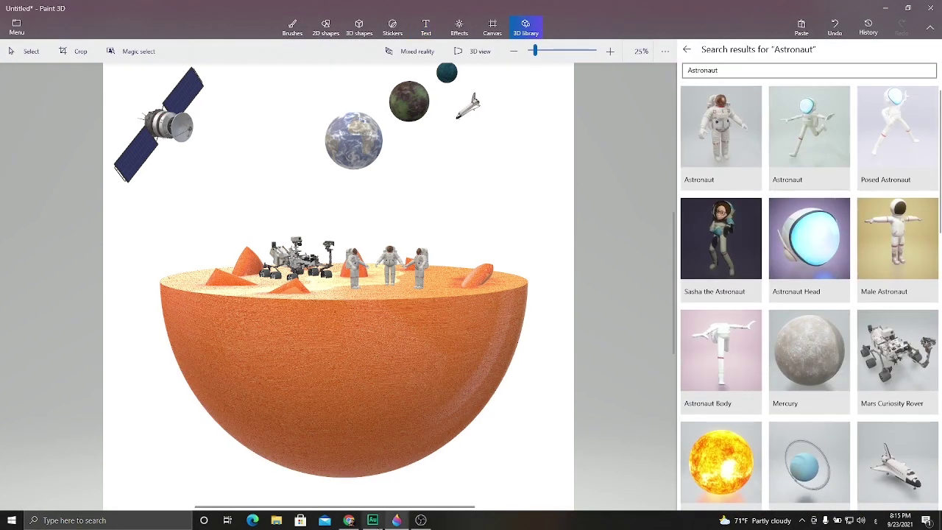
key(alt+Tab)
text(قم)
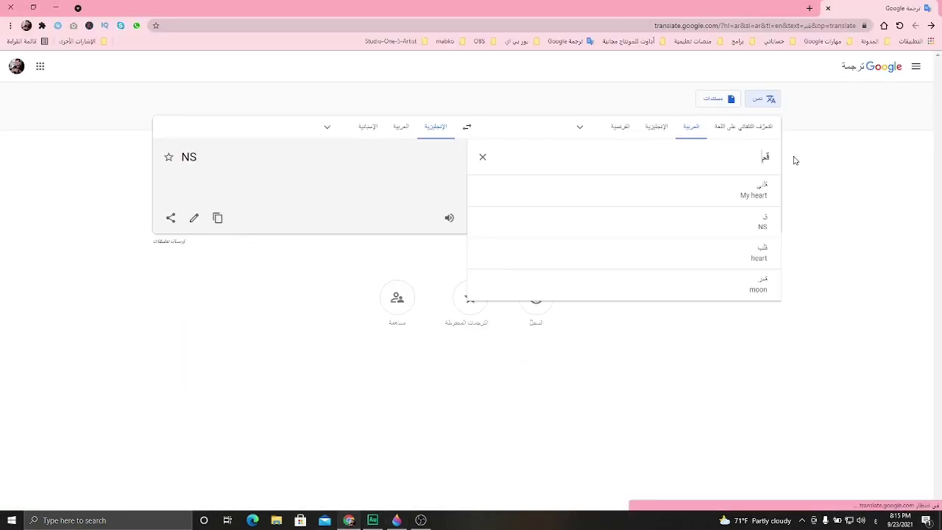
text(ر اصطناعي)
click(217, 218)
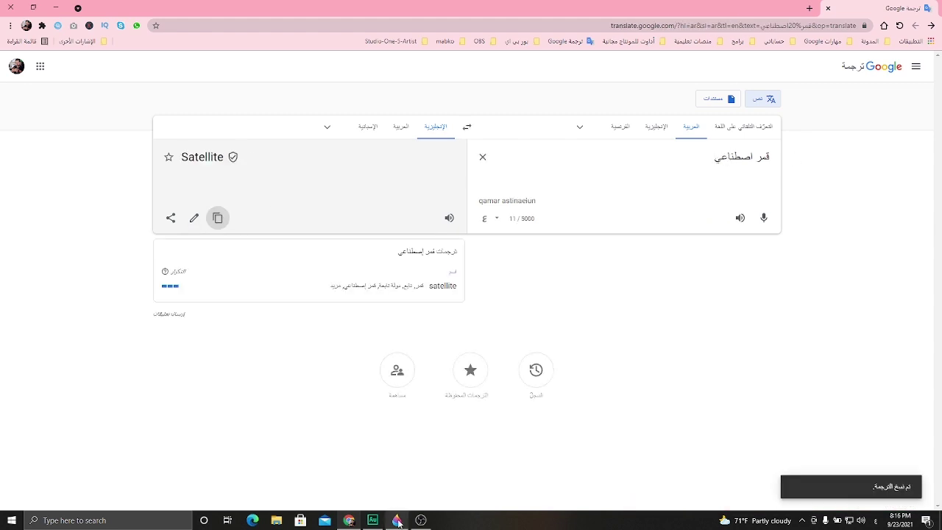
key(alt+Tab)
right_click(695, 70)
click(714, 108)
key(Return)
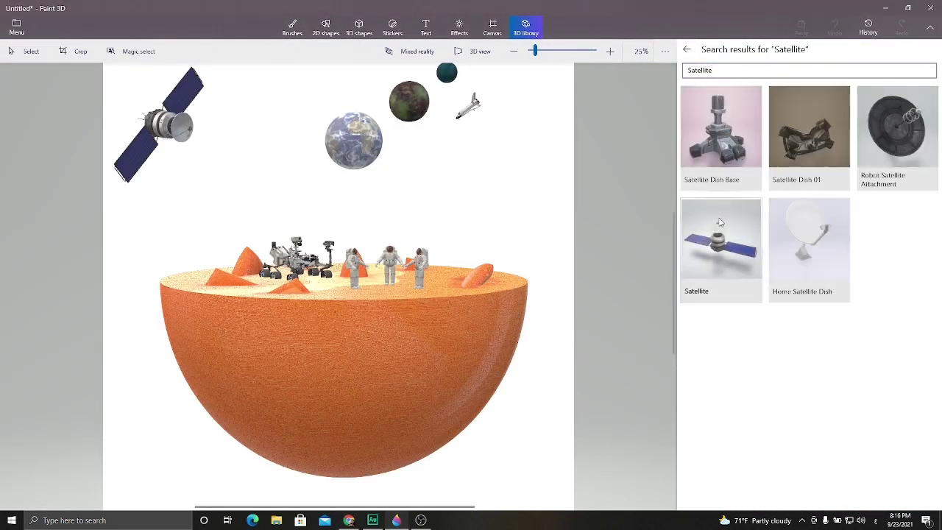
key(Return)
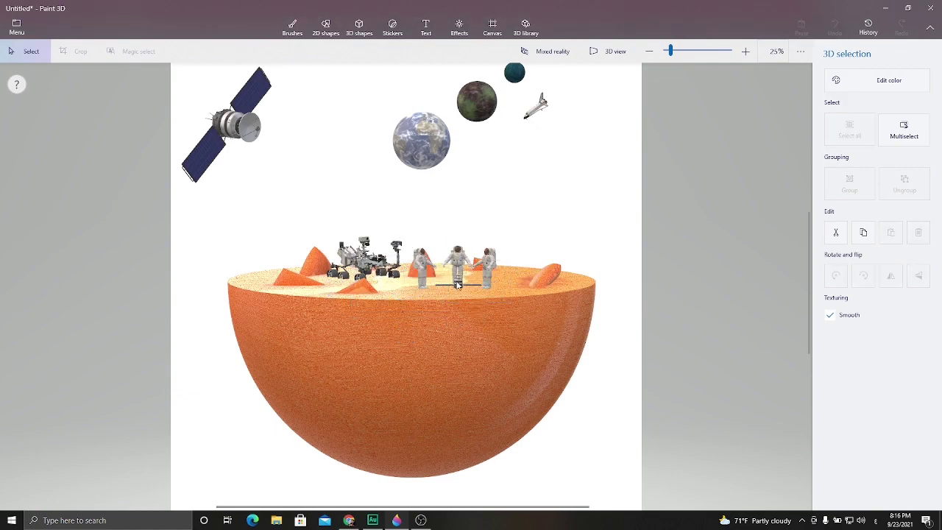
Move the middle astronaut behind the small satellite and rotate the satellite forward
scroll(454, 270, up, 5)
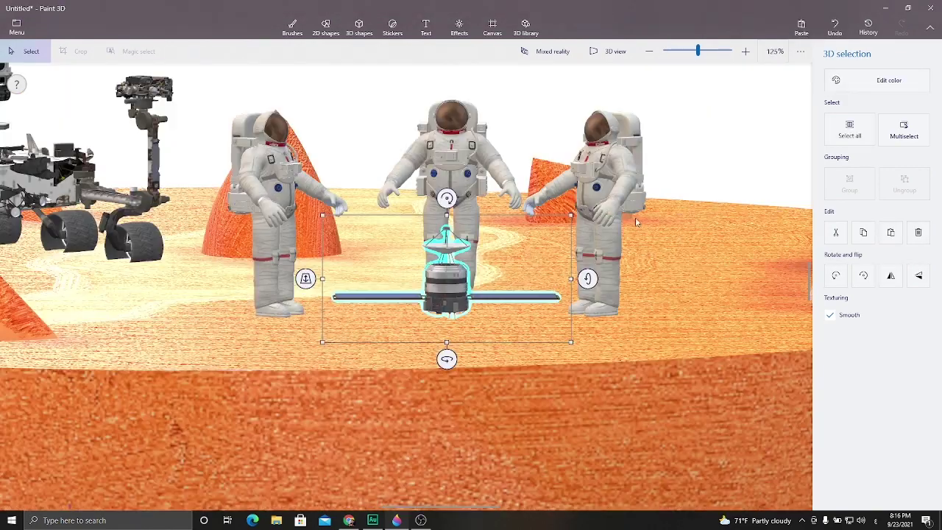
click(618, 213)
click(394, 198)
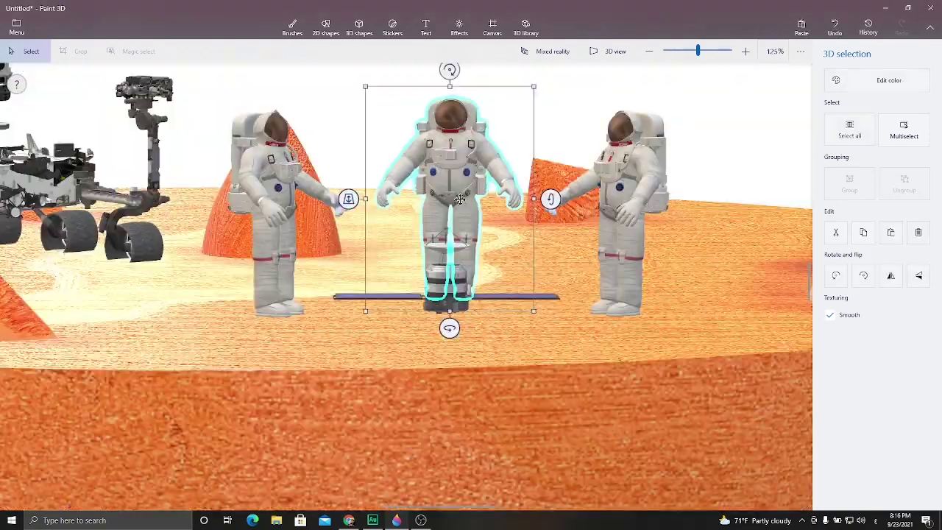
drag(394, 199, 440, 290)
click(440, 291)
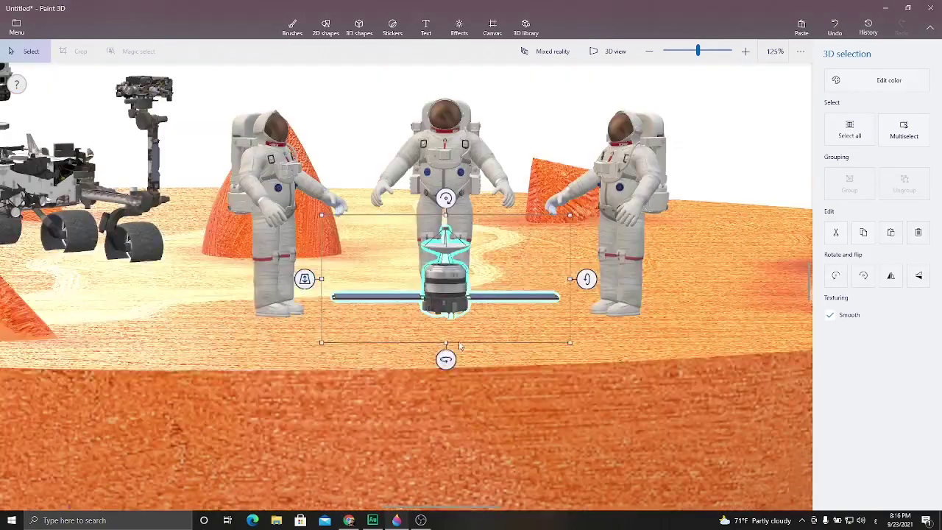
drag(446, 358, 584, 276)
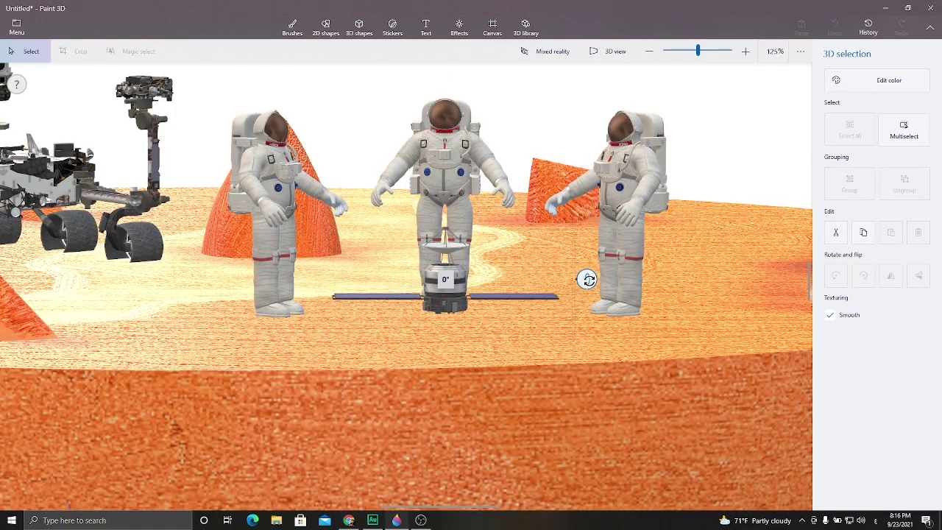
scroll(588, 280, down, 5)
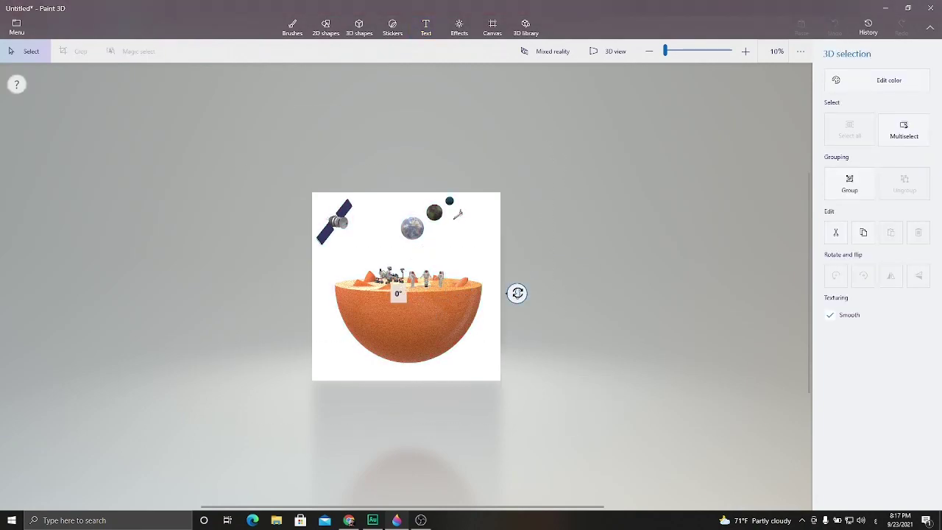
Select all scene objects, push them back in depth and turn them slightly
drag(395, 186, 470, 251)
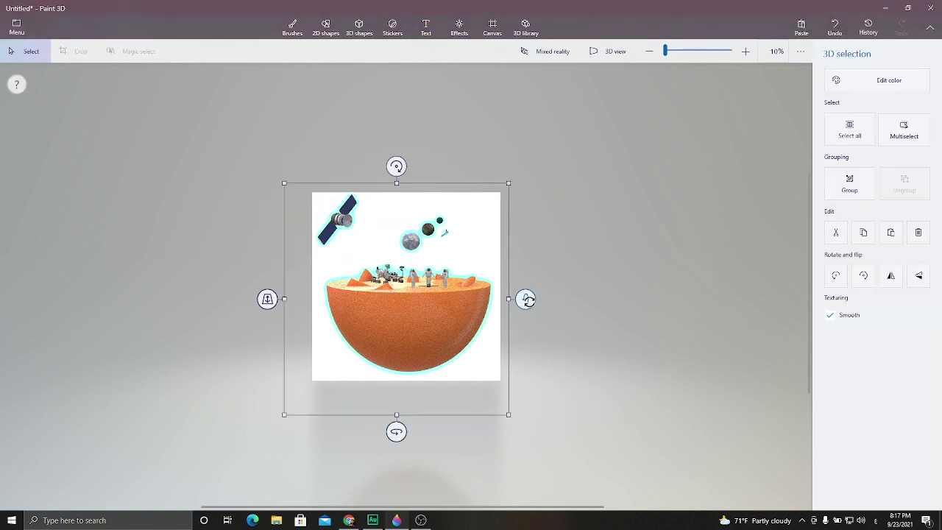
scroll(464, 319, up, 2)
scroll(512, 204, up, 3)
scroll(512, 204, up, 2)
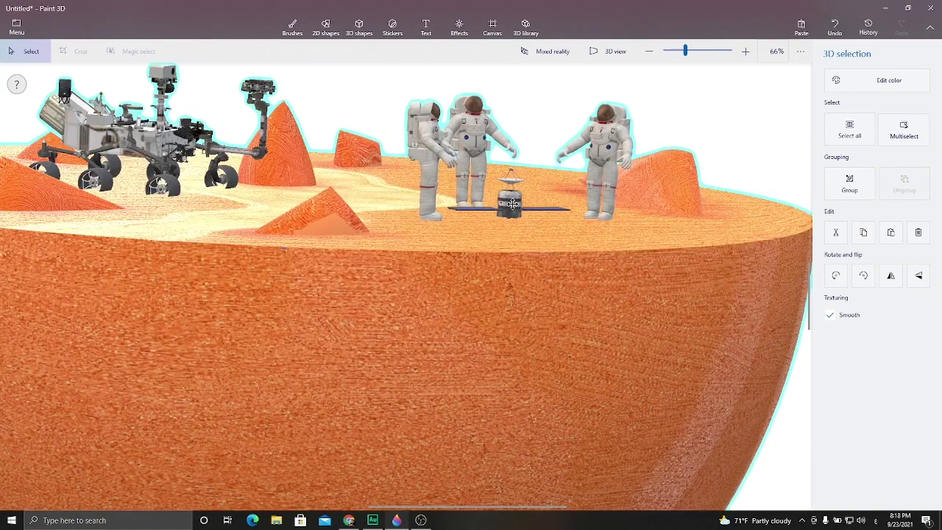
scroll(512, 205, down, 2)
scroll(512, 204, down, 2)
scroll(513, 204, down, 3)
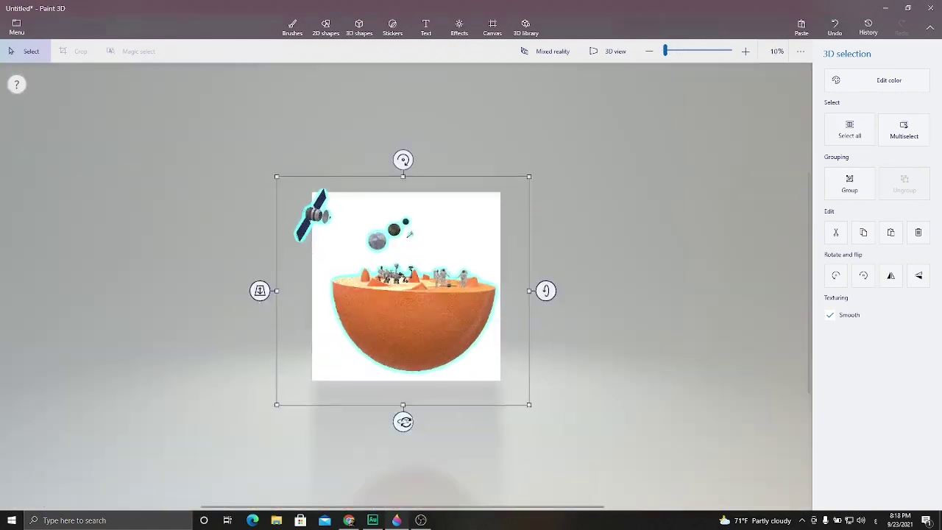
drag(403, 421, 297, 420)
drag(259, 289, 268, 315)
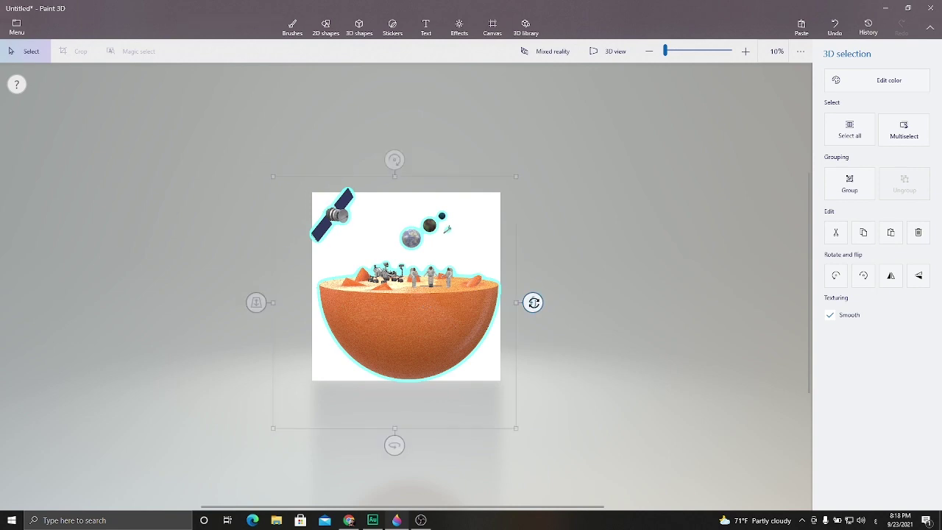
mouse_move(532, 301)
mouse_down()
mouse_move(560, 343)
mouse_move(559, 272)
mouse_move(557, 280)
mouse_up()
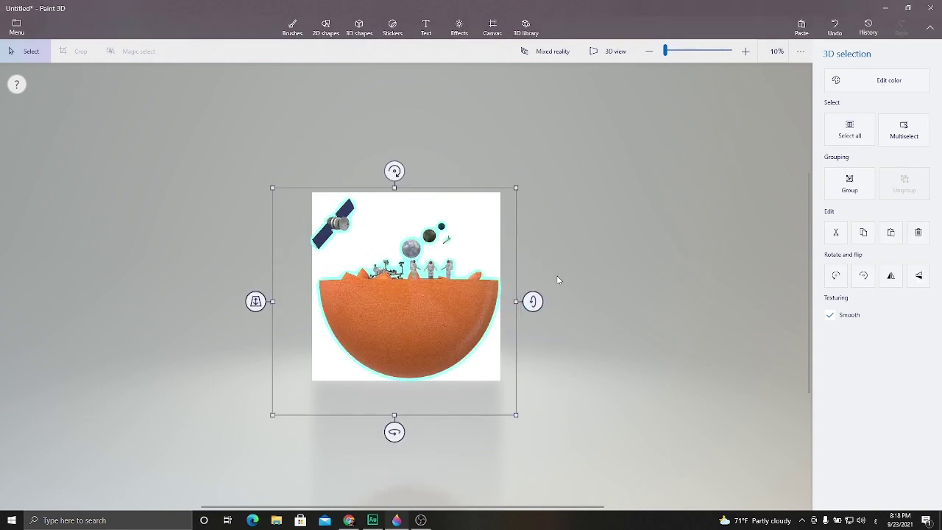
Start saving the scene as a 3D model with Save as
key(t)
click(17, 29)
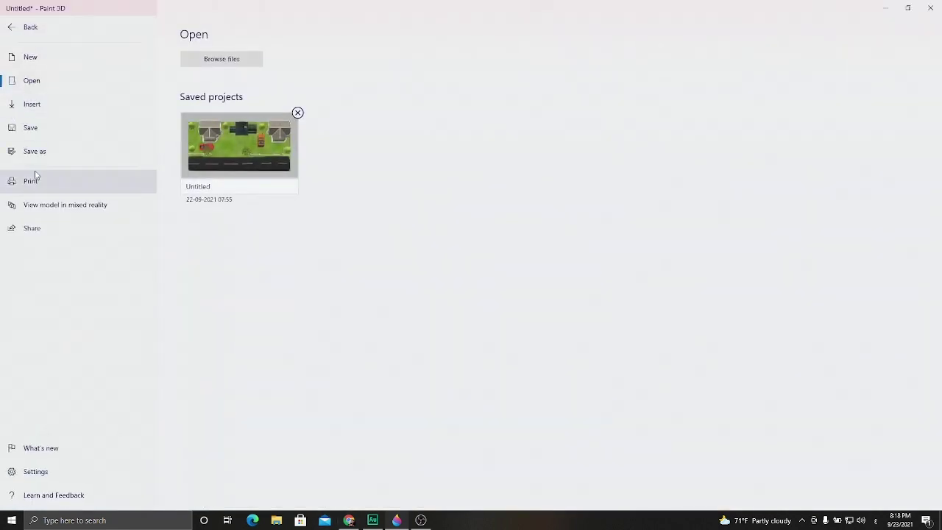
click(31, 152)
click(263, 88)
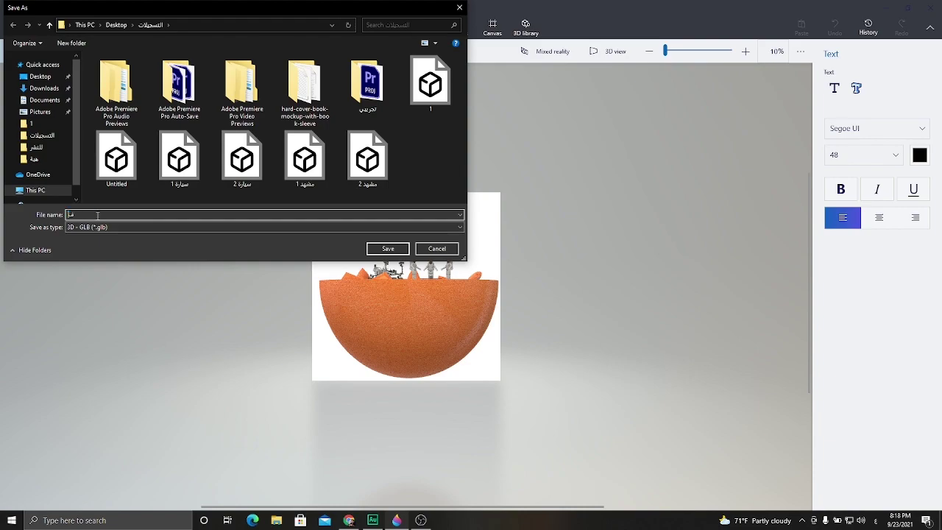